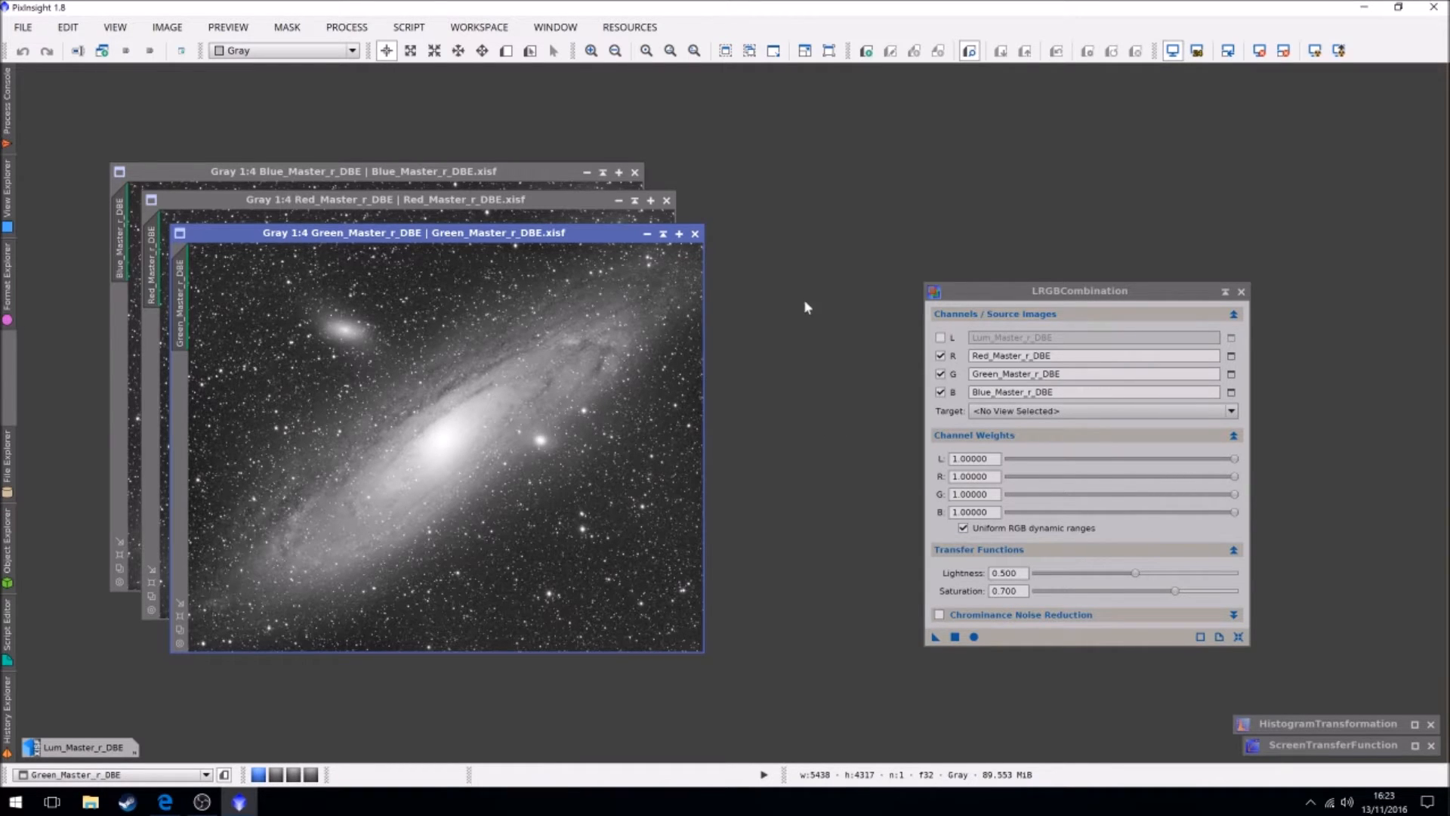
# Step: Combine the red, green and blue masters into a new colour image with LRGBCombination and auto-stretch its screen display
pyautogui.click(975, 637)
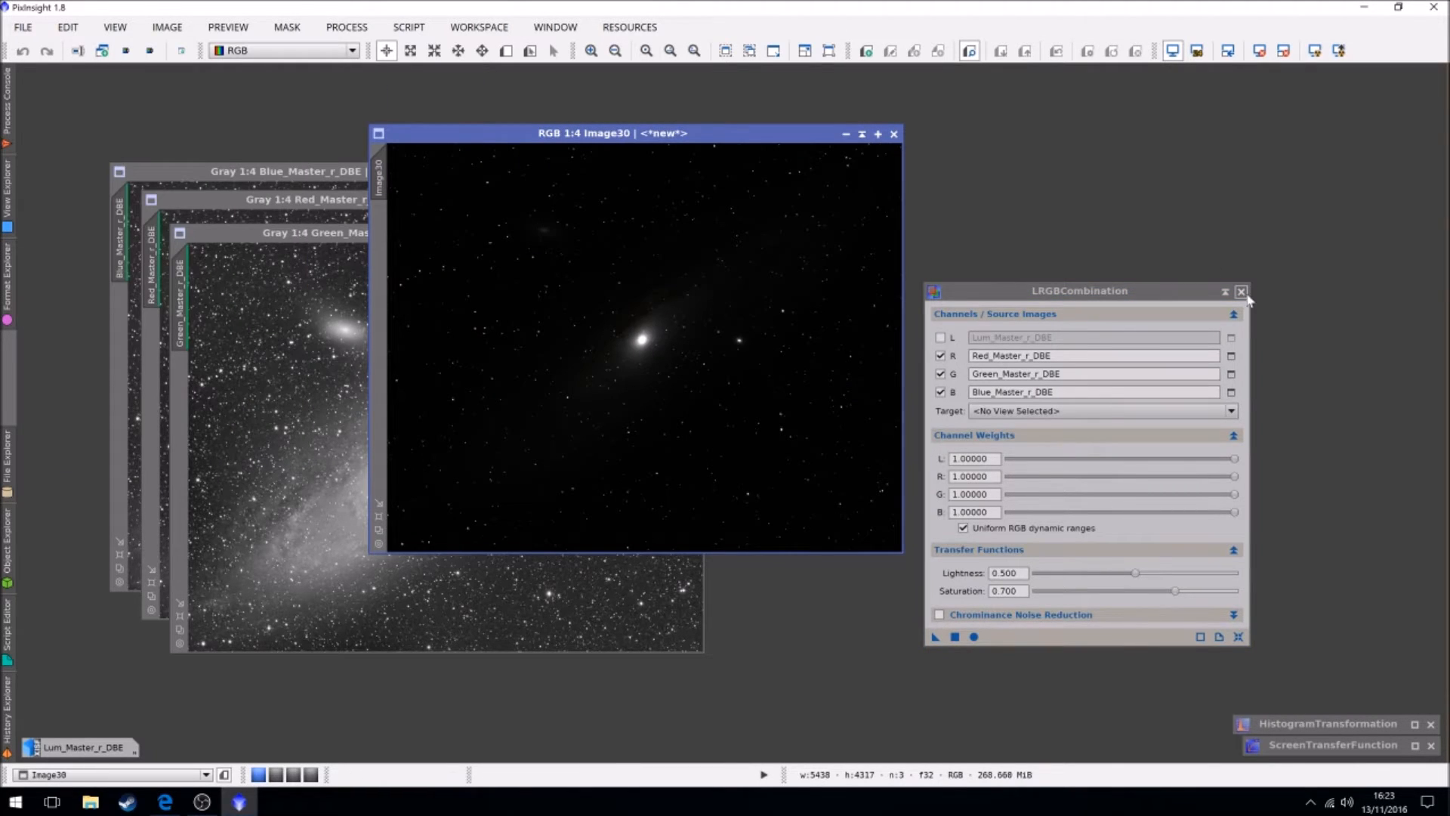
pyautogui.click(1241, 292)
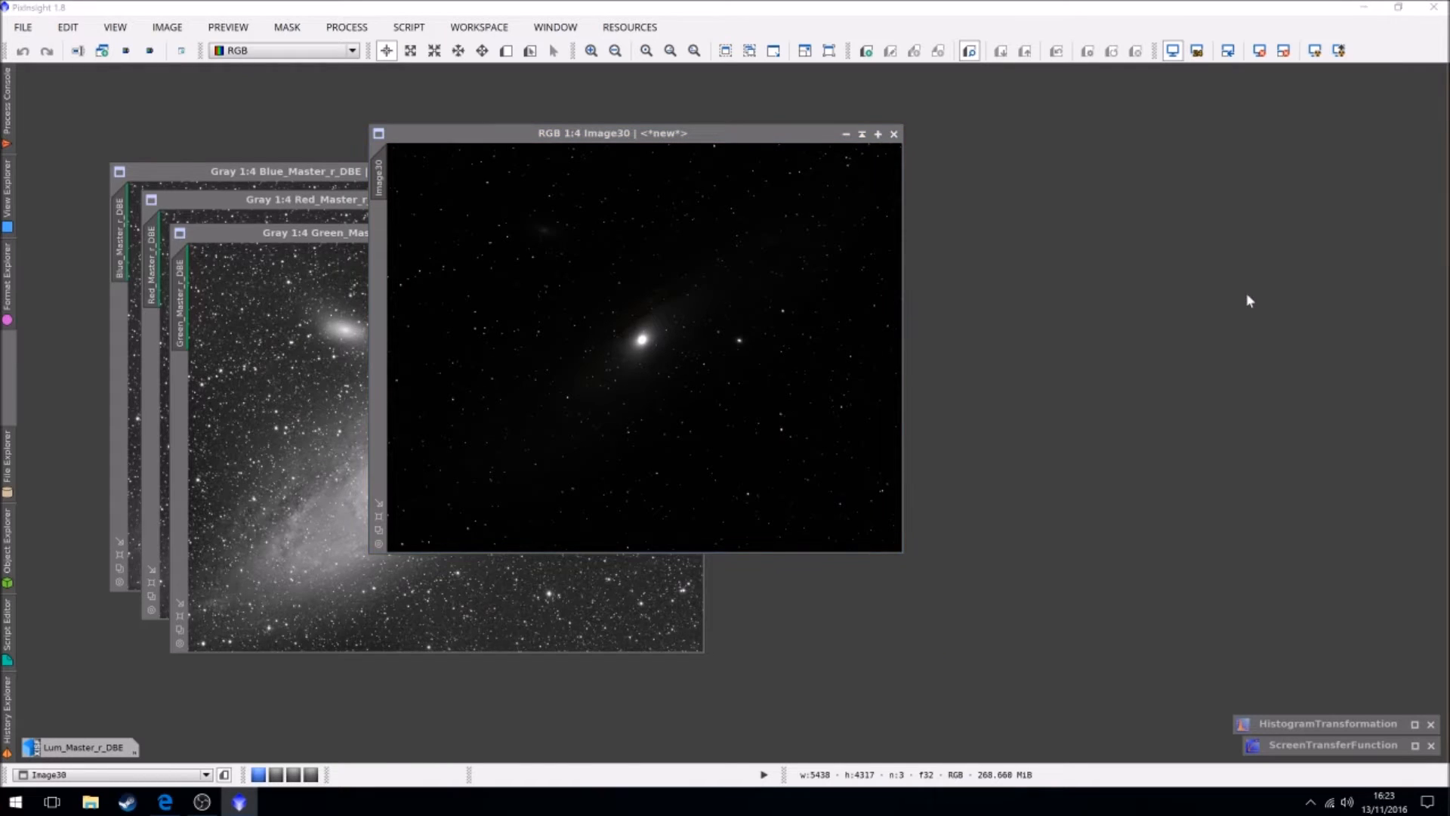
pyautogui.moveTo(658, 138); pyautogui.dragTo(1050, 177)
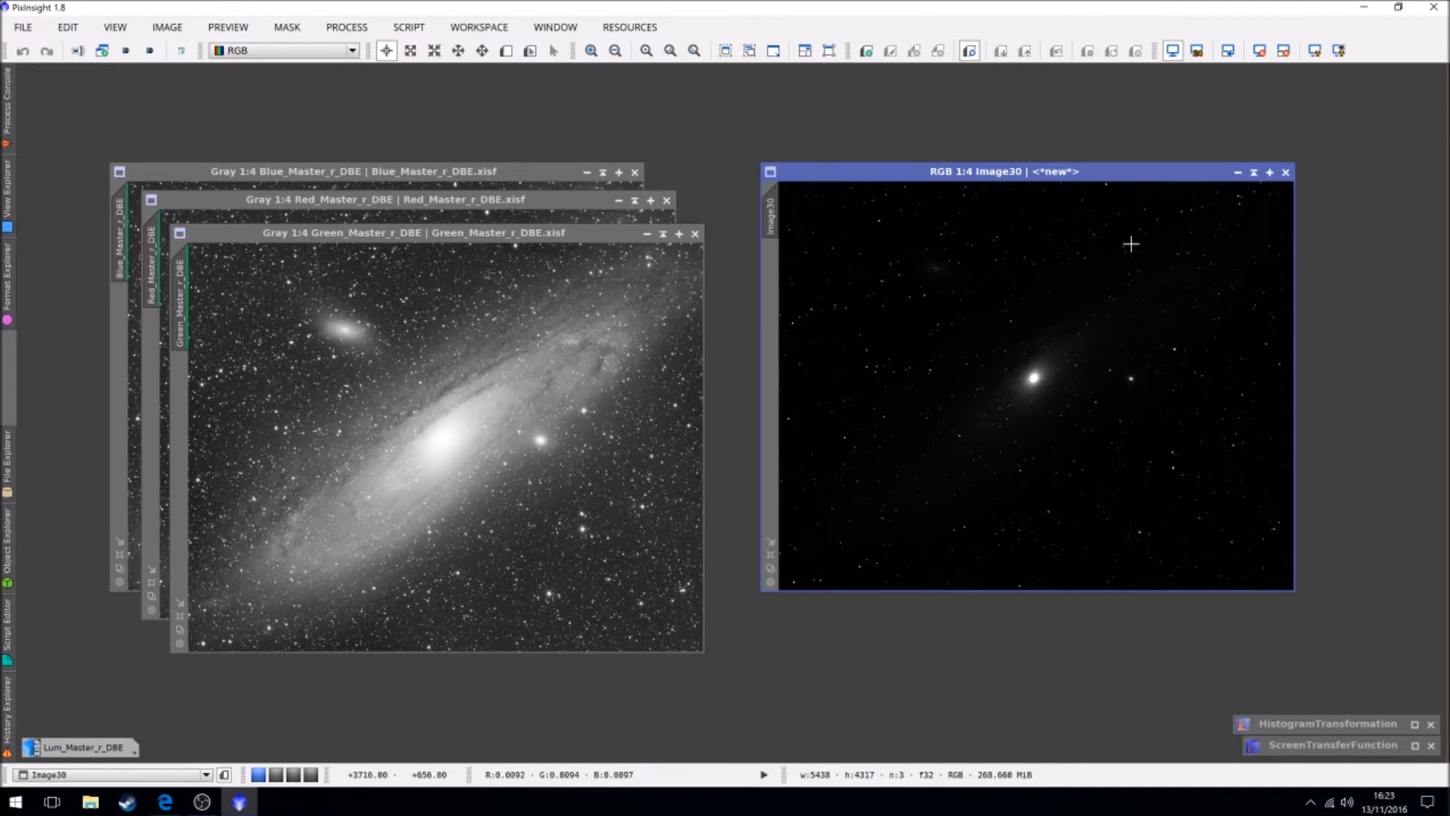
pyautogui.click(1316, 51)
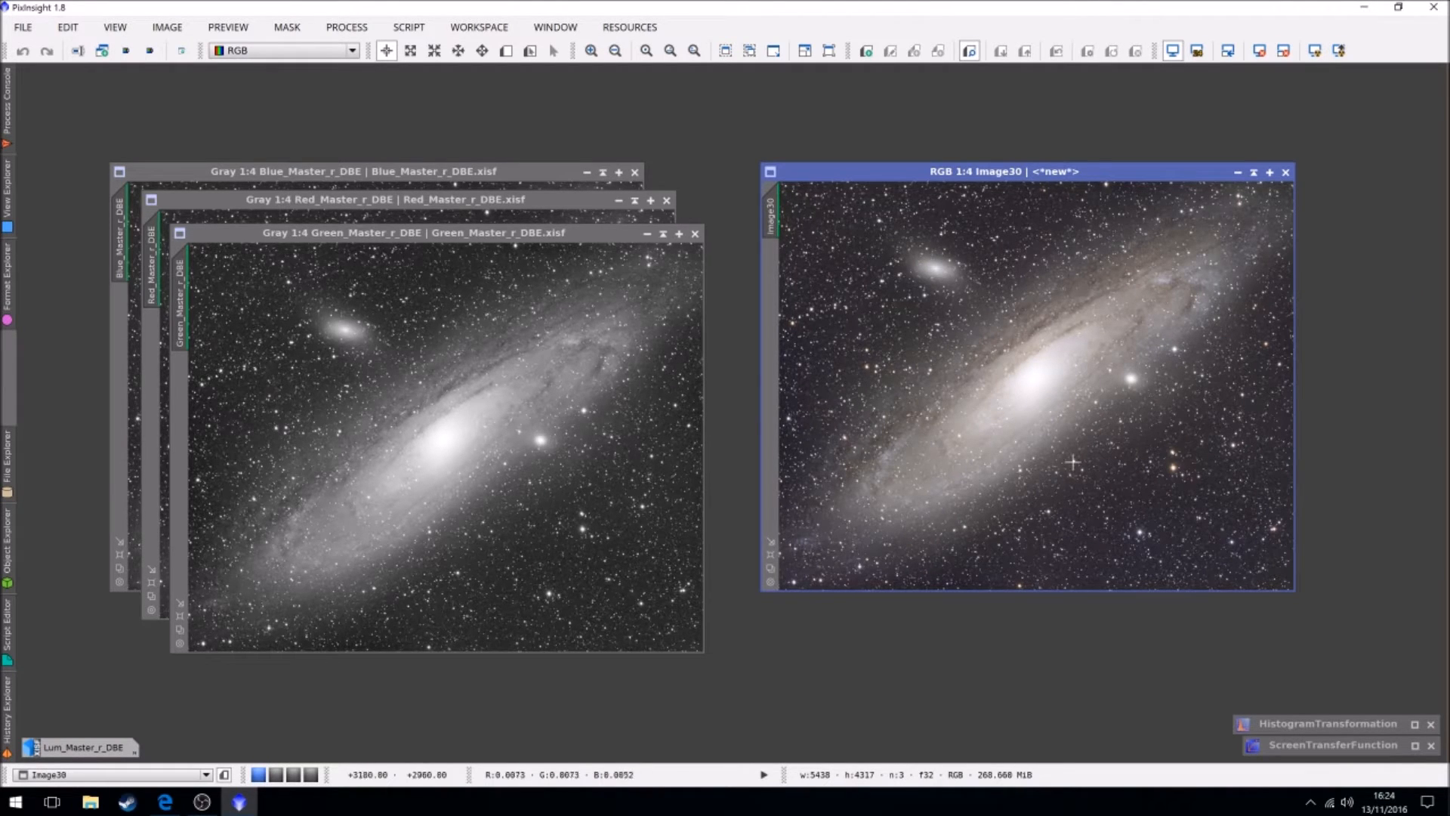
# Step: Rotate the combined colour image 90° counter-clockwise twice to turn the galaxy upside down
pyautogui.click(165, 29)
pyautogui.moveTo(176, 209)
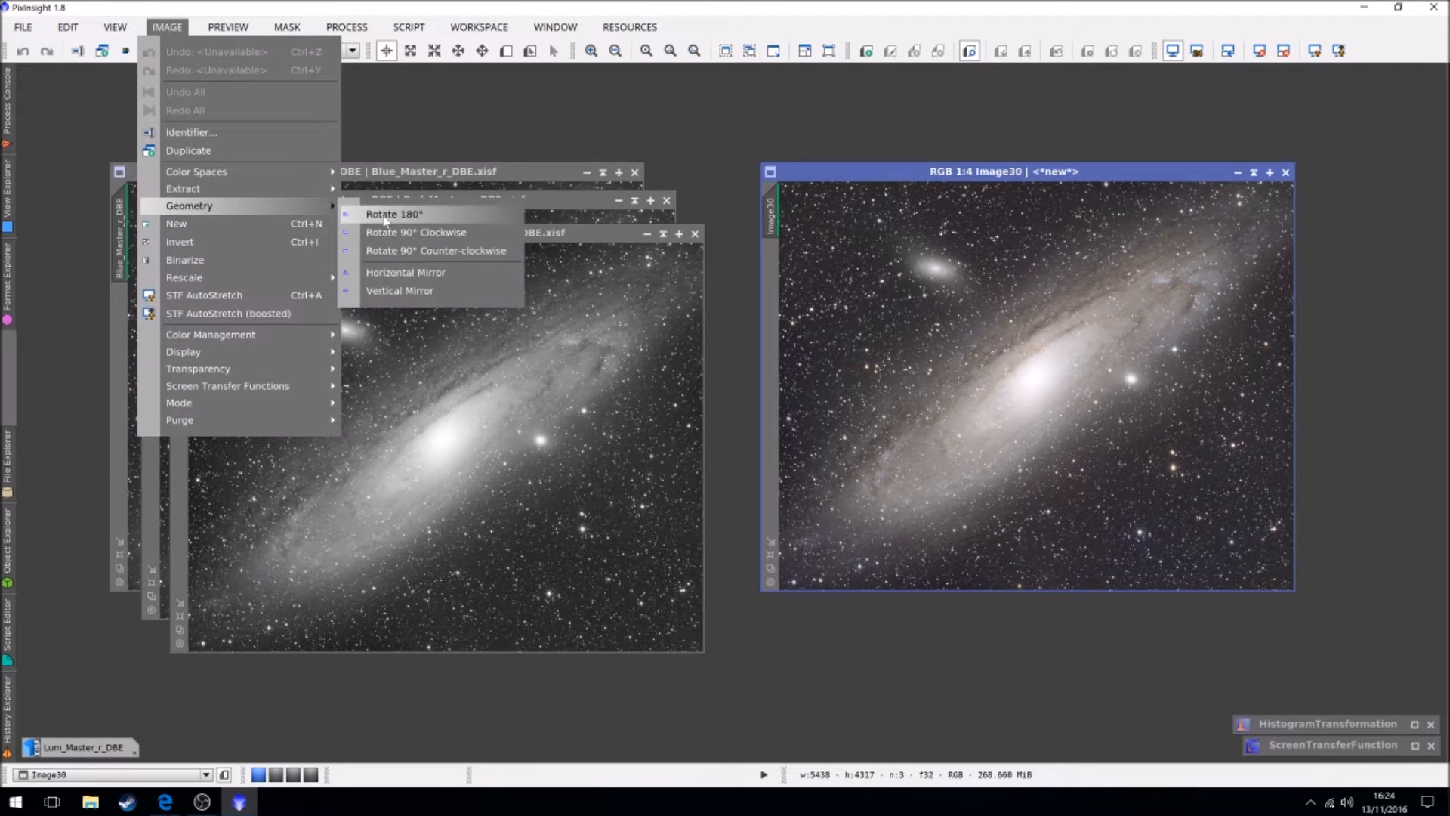
pyautogui.click(421, 250)
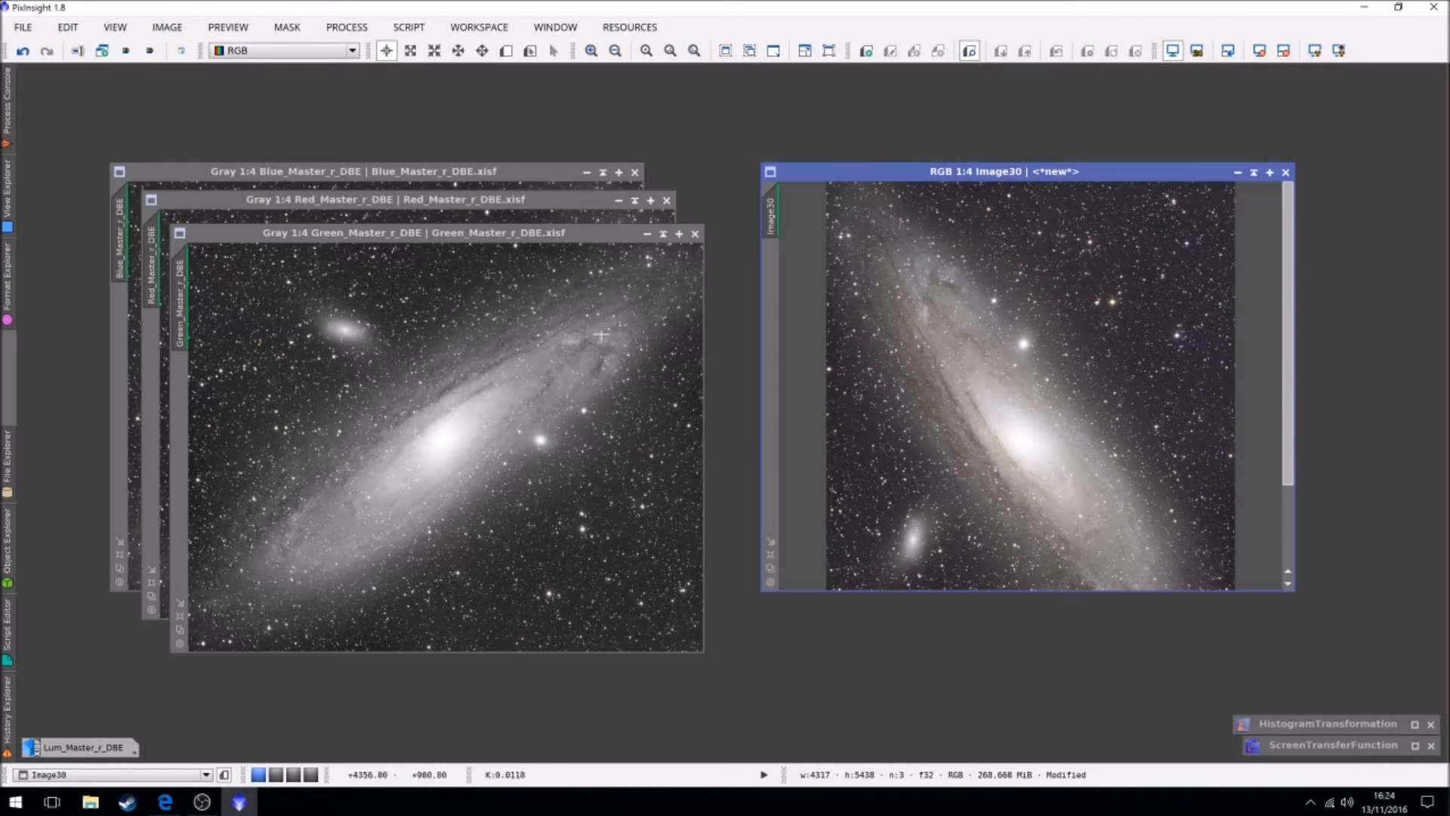
pyautogui.click(167, 28)
pyautogui.moveTo(204, 215)
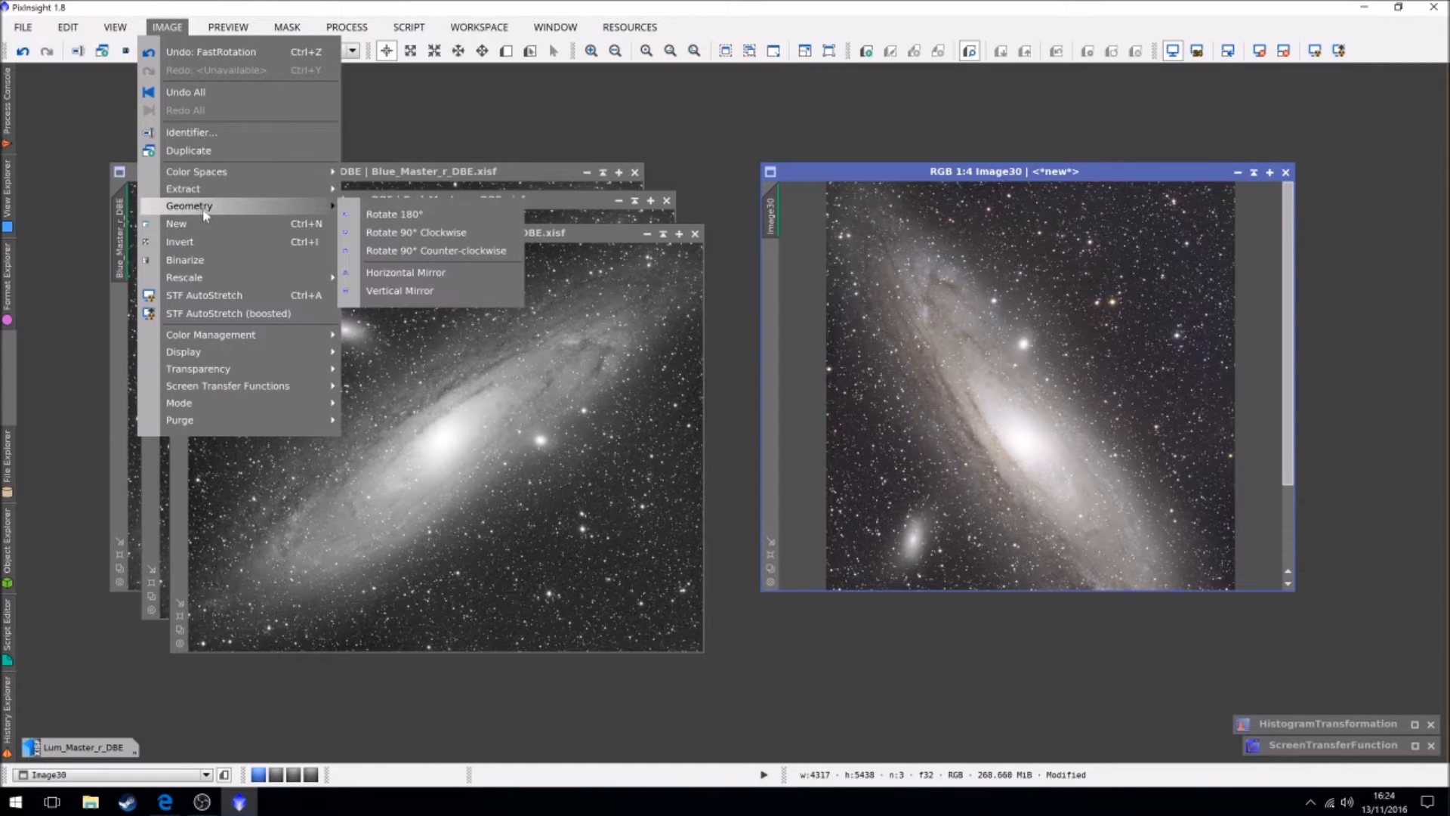
pyautogui.click(415, 253)
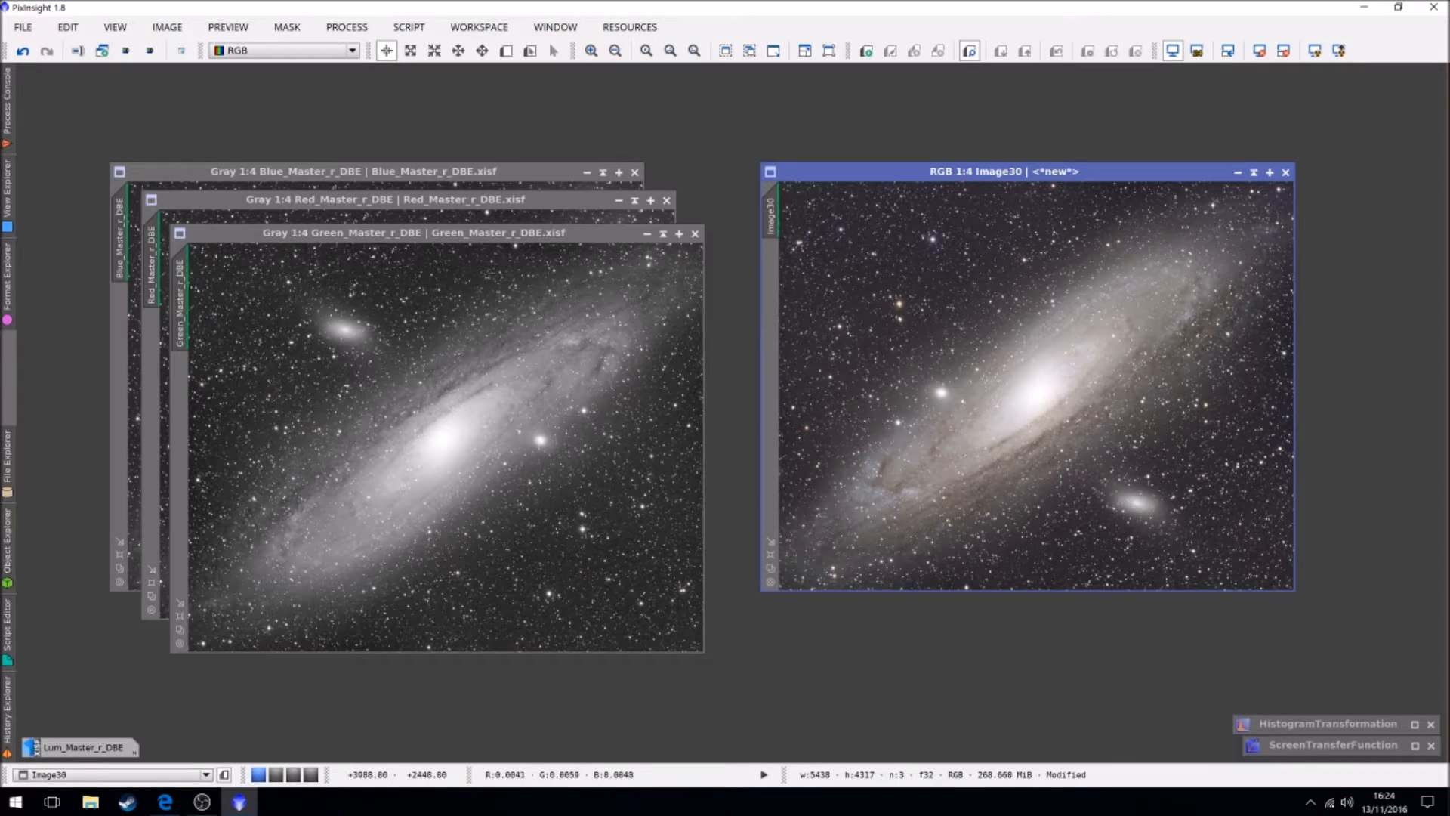
# Step: Close the blue, red and green master images and move the colour image into the freed space
pyautogui.click(636, 172)
pyautogui.click(666, 200)
pyautogui.click(695, 233)
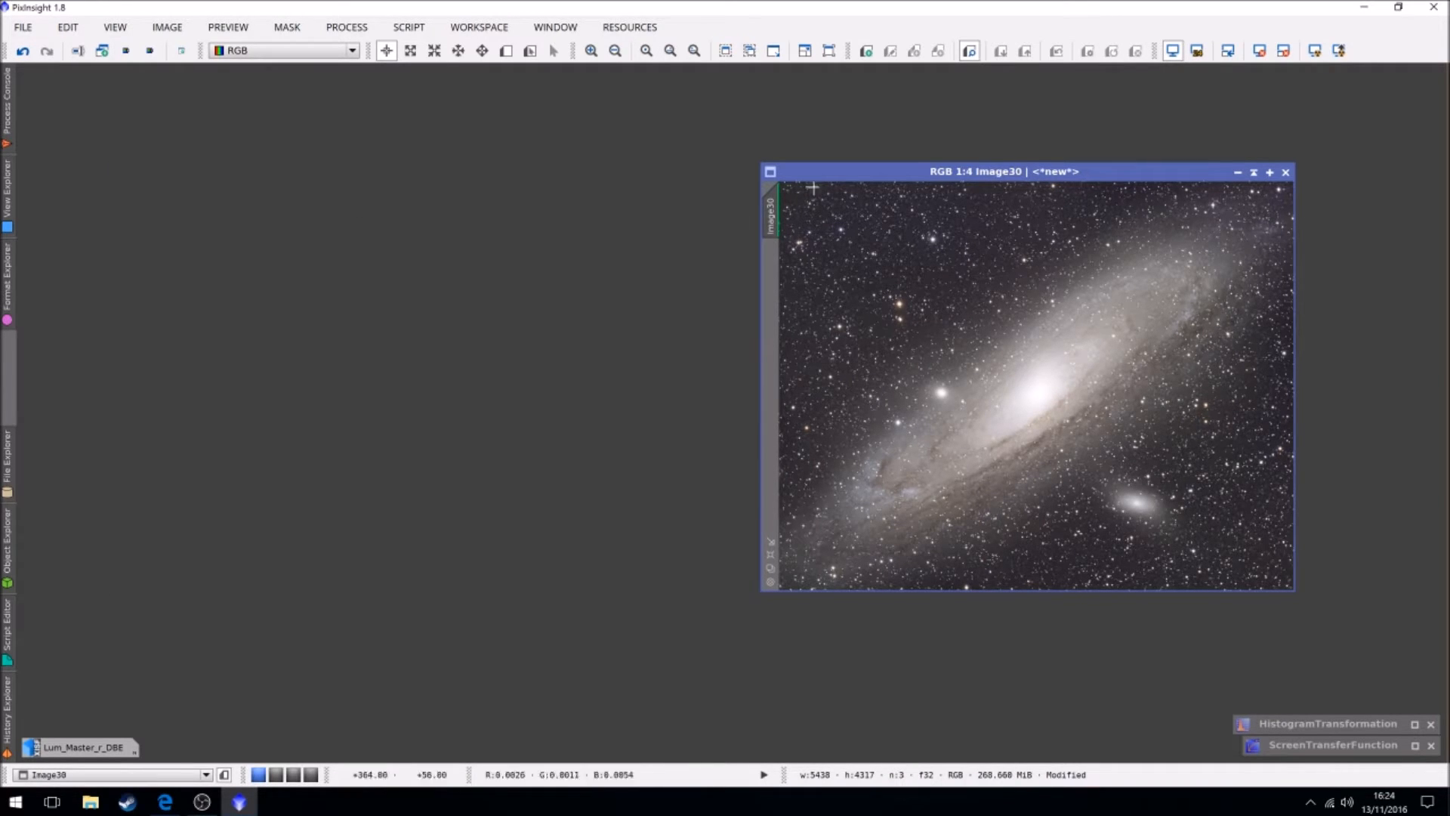
pyautogui.moveTo(887, 174); pyautogui.dragTo(465, 187)
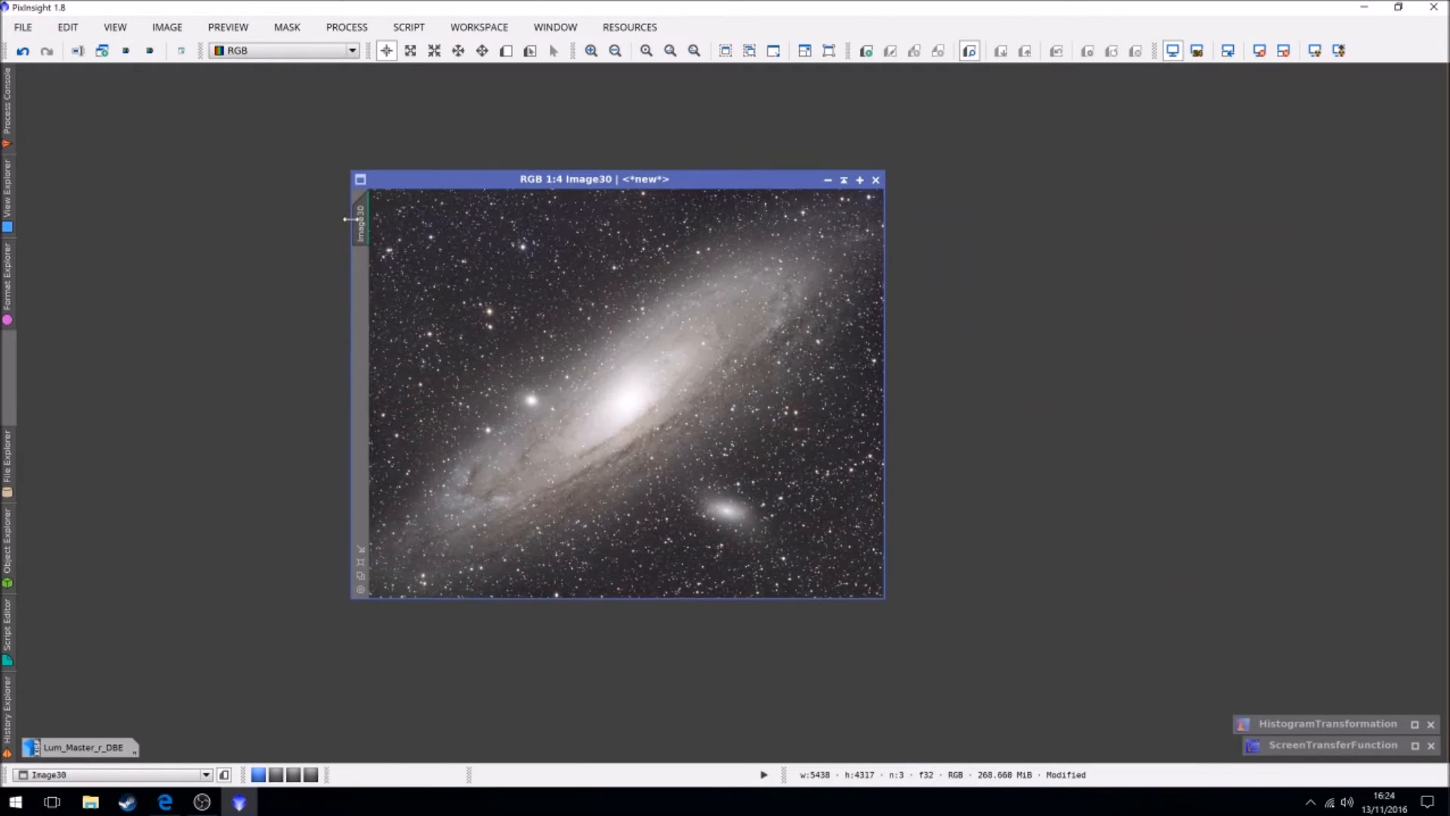
# Step: Change the colour image's identifier to RGB
pyautogui.rightClick(364, 224)
pyautogui.click(397, 291)
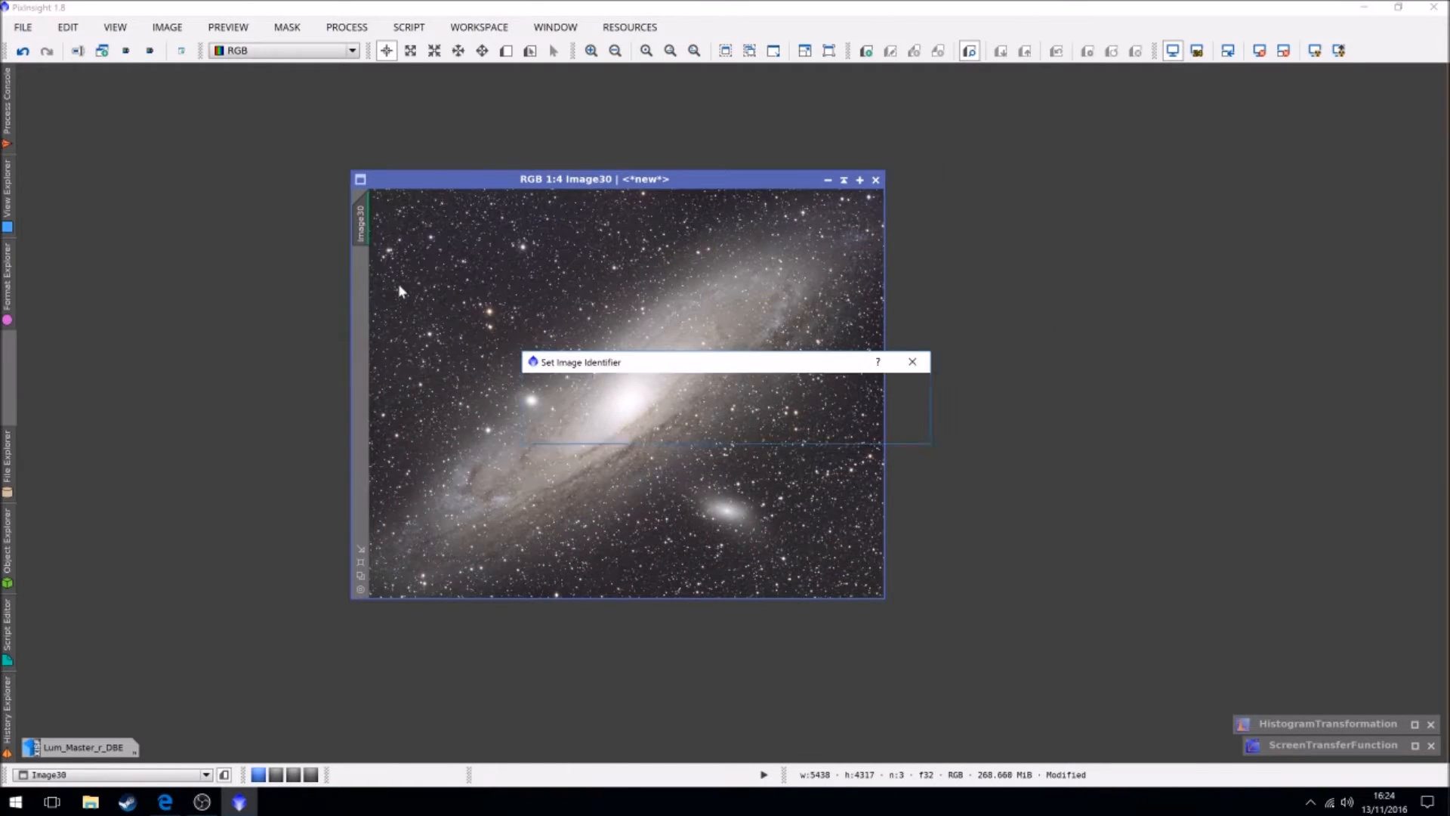
pyautogui.write('RGB')
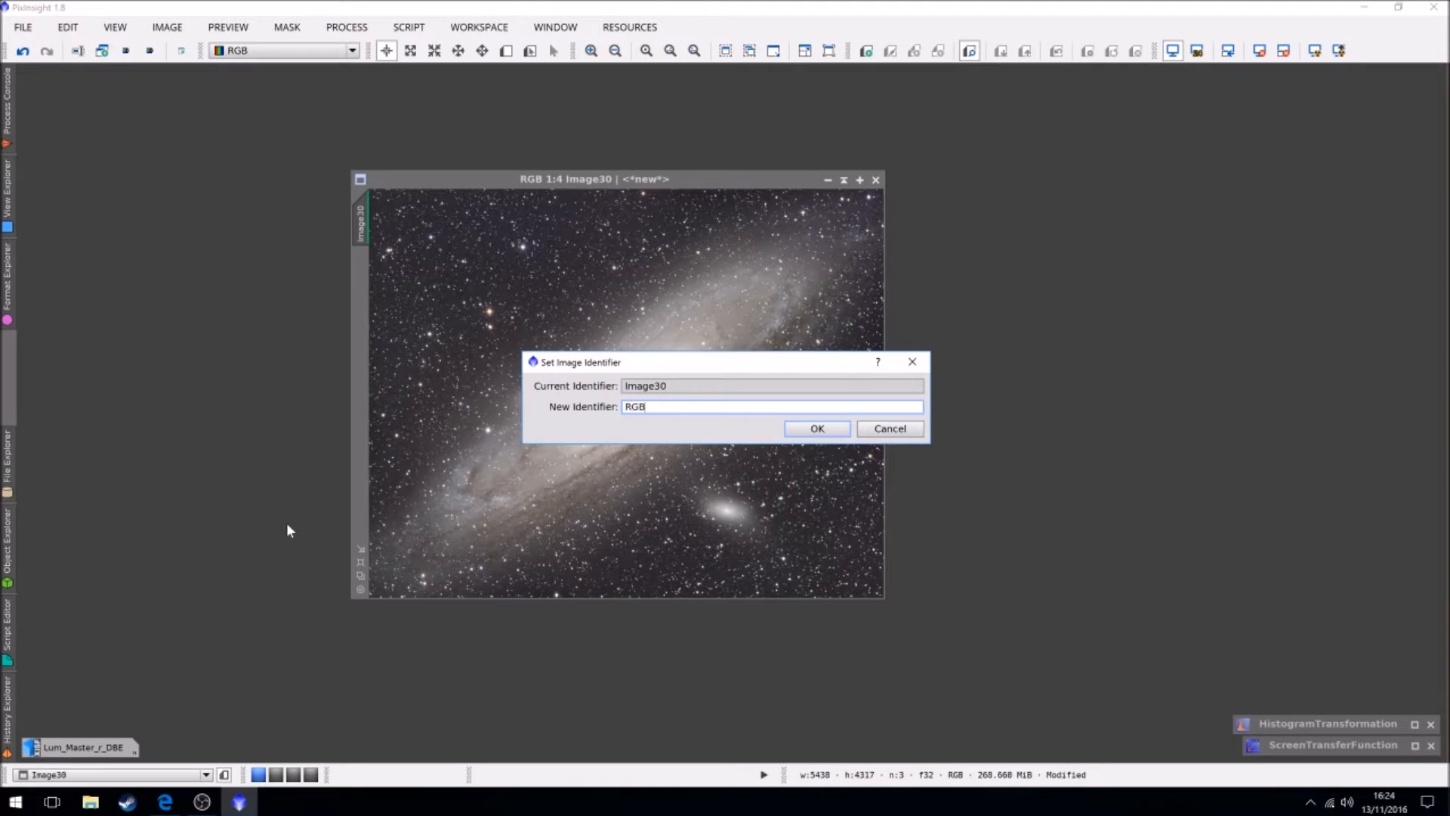
pyautogui.press('Return')
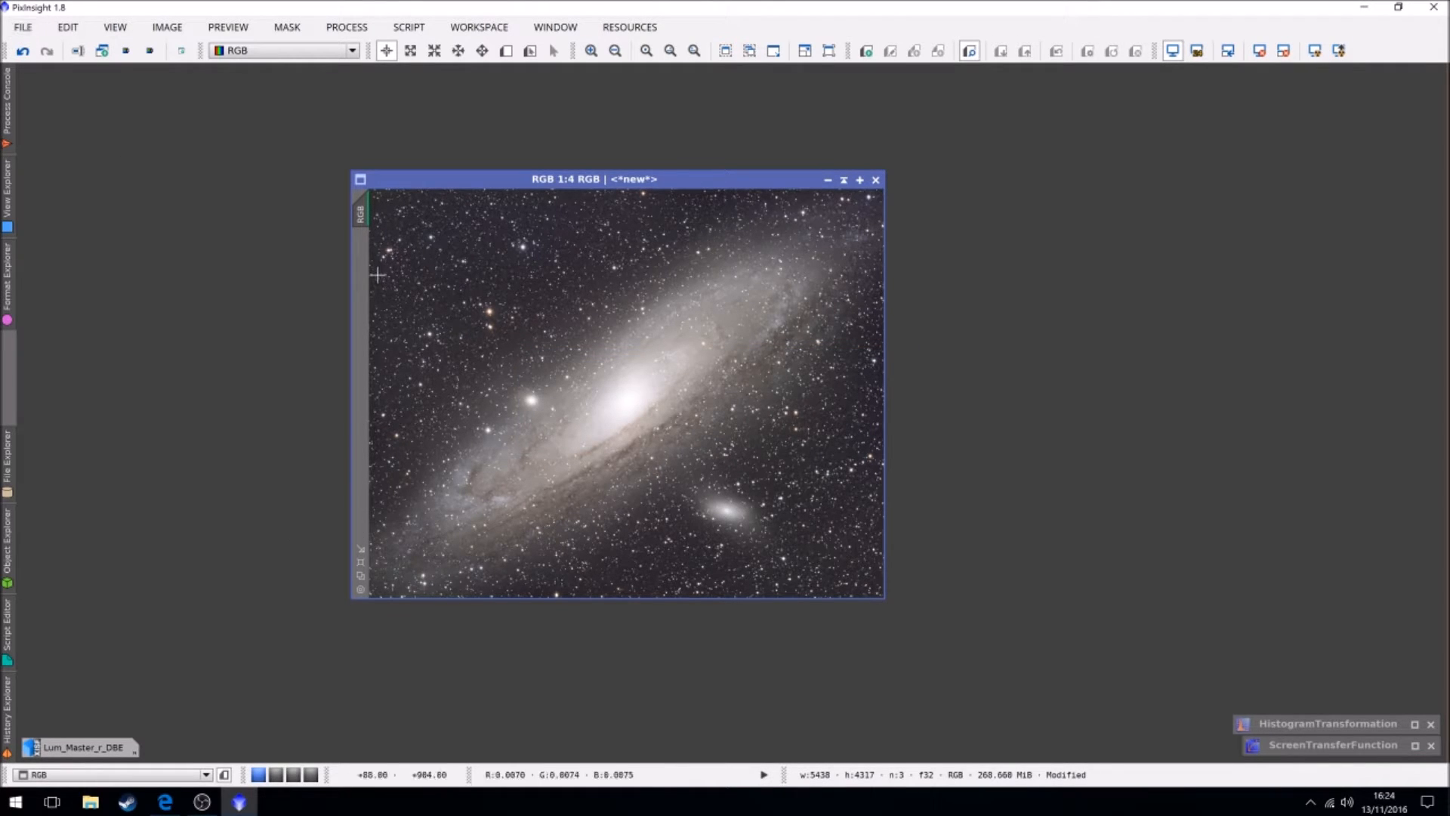
# Step: Save the colour image as RGB in XISF format in the Masters folder and close it
pyautogui.click(23, 27)
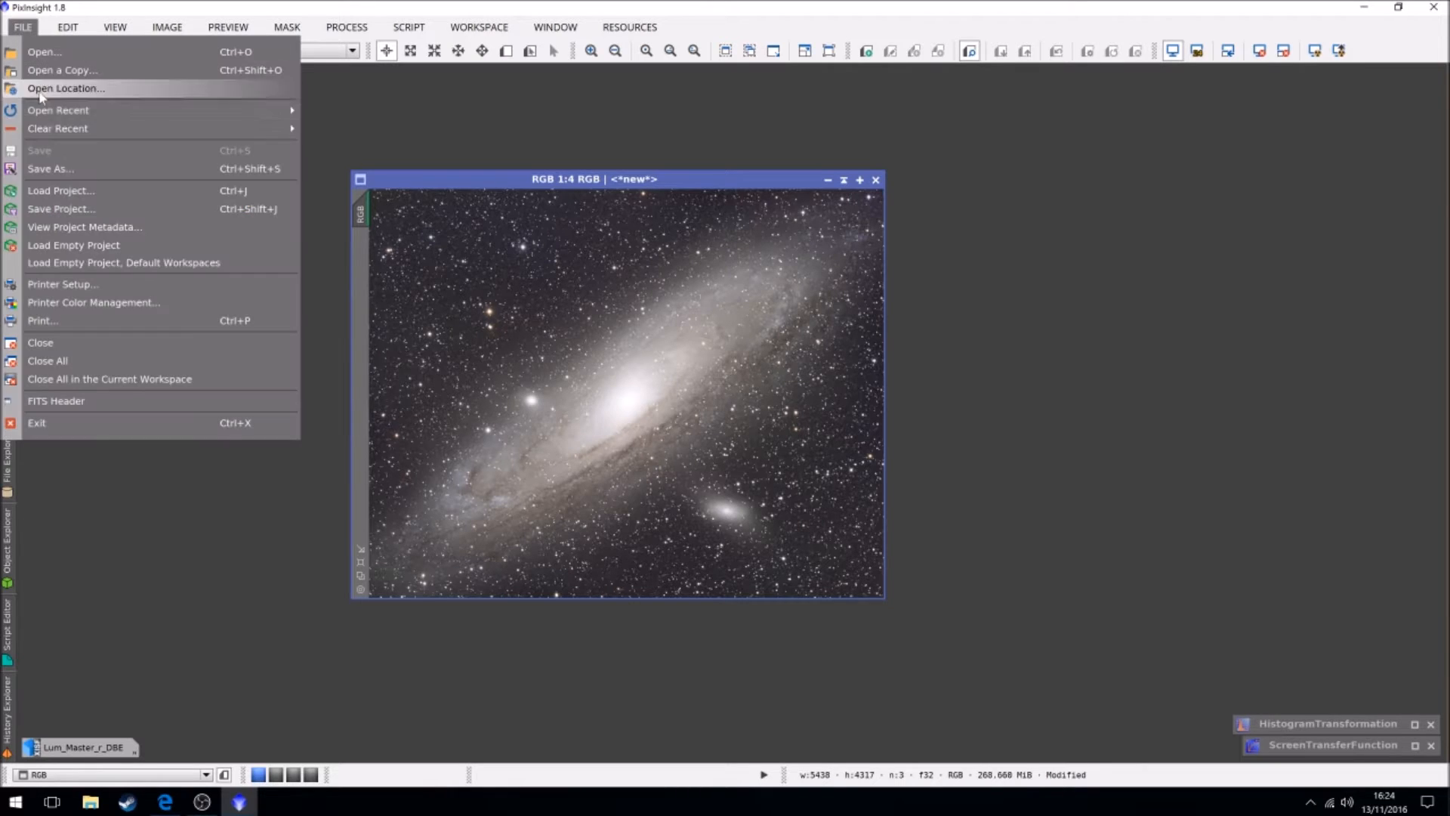
pyautogui.click(30, 172)
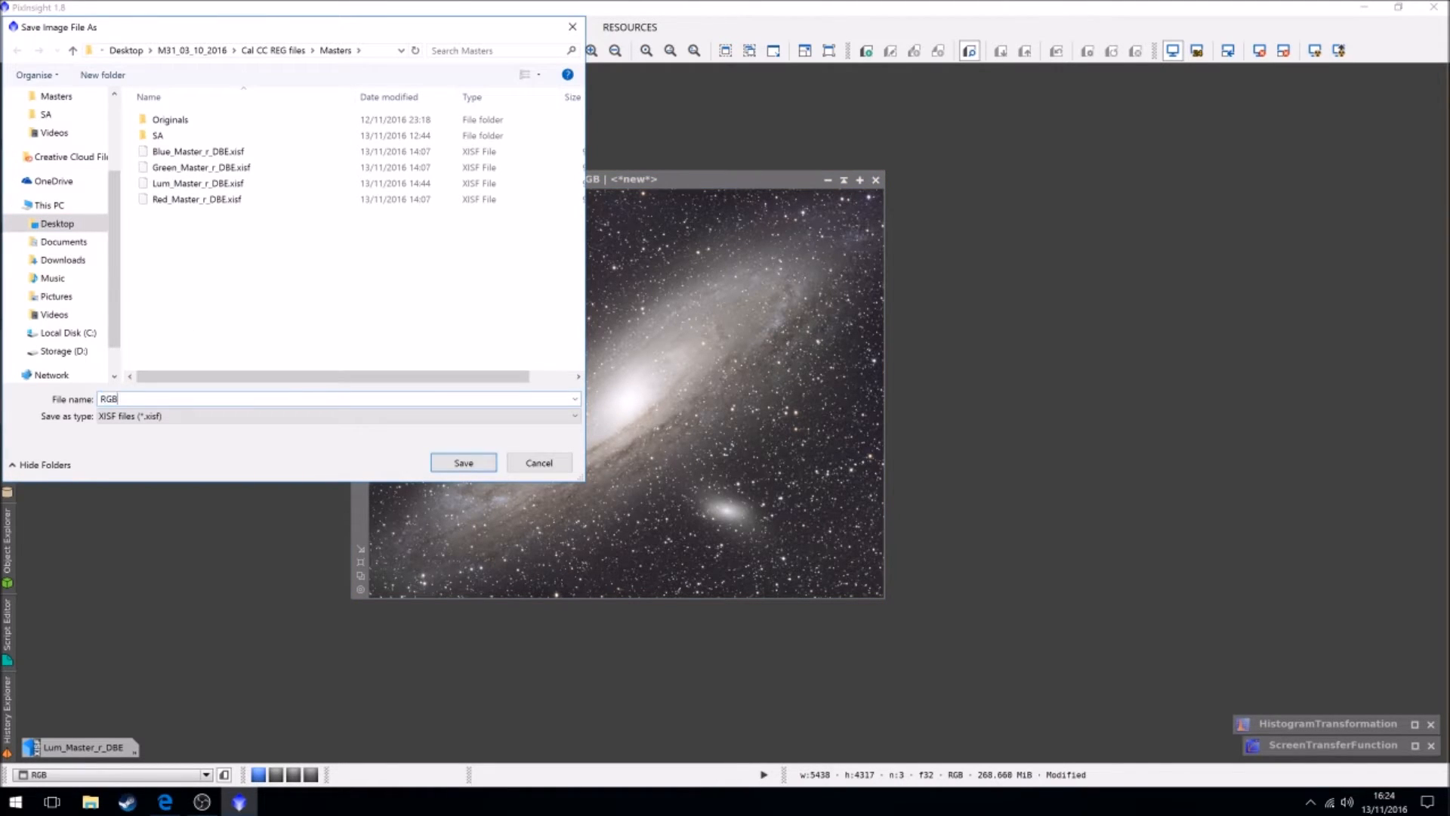
pyautogui.click(452, 468)
pyautogui.click(764, 584)
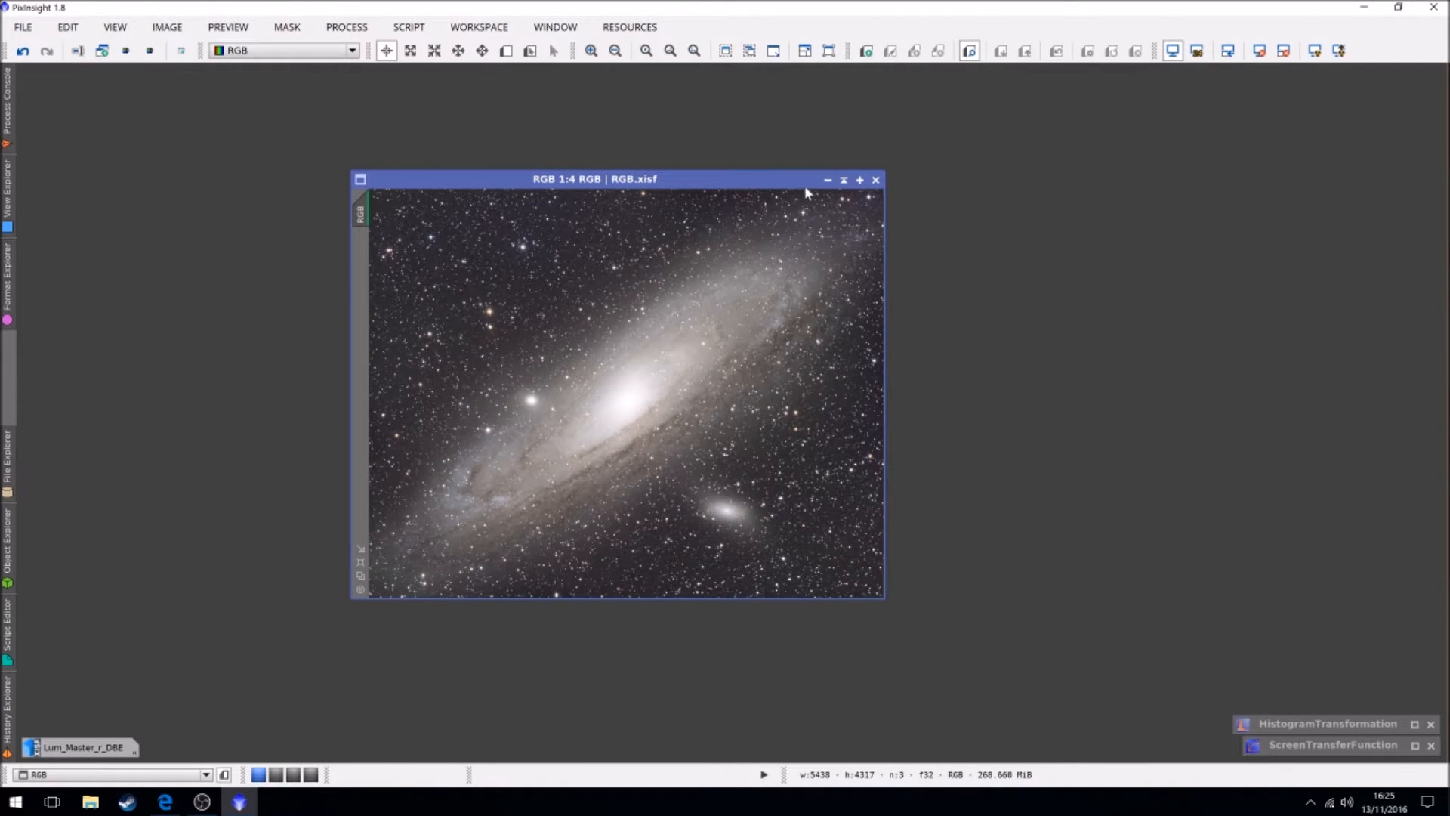
pyautogui.click(874, 181)
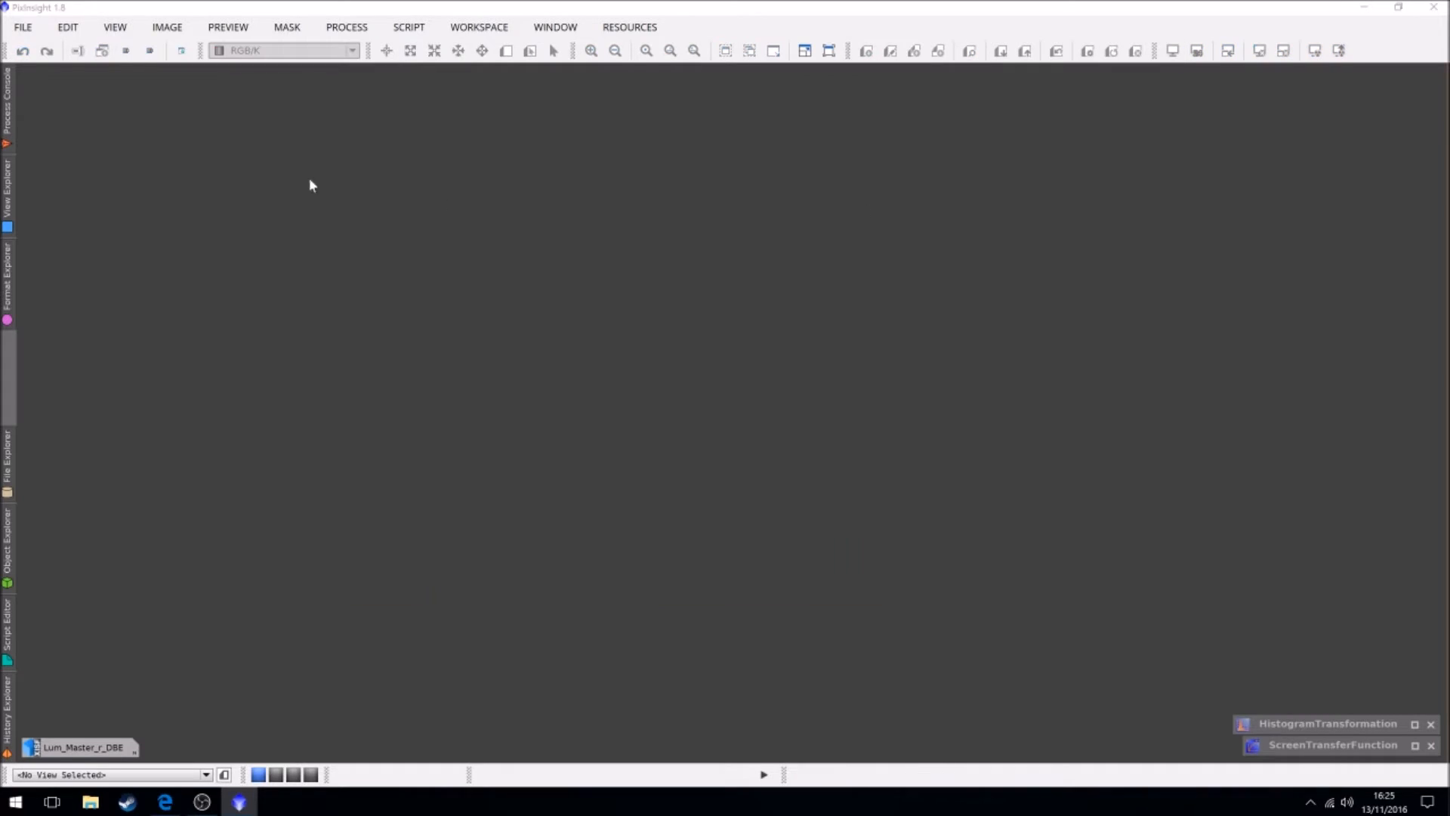
# Step: Open a copy of RGB.xisf from the Masters folder, and enlarge and reposition its image window
pyautogui.click(22, 28)
pyautogui.click(62, 69)
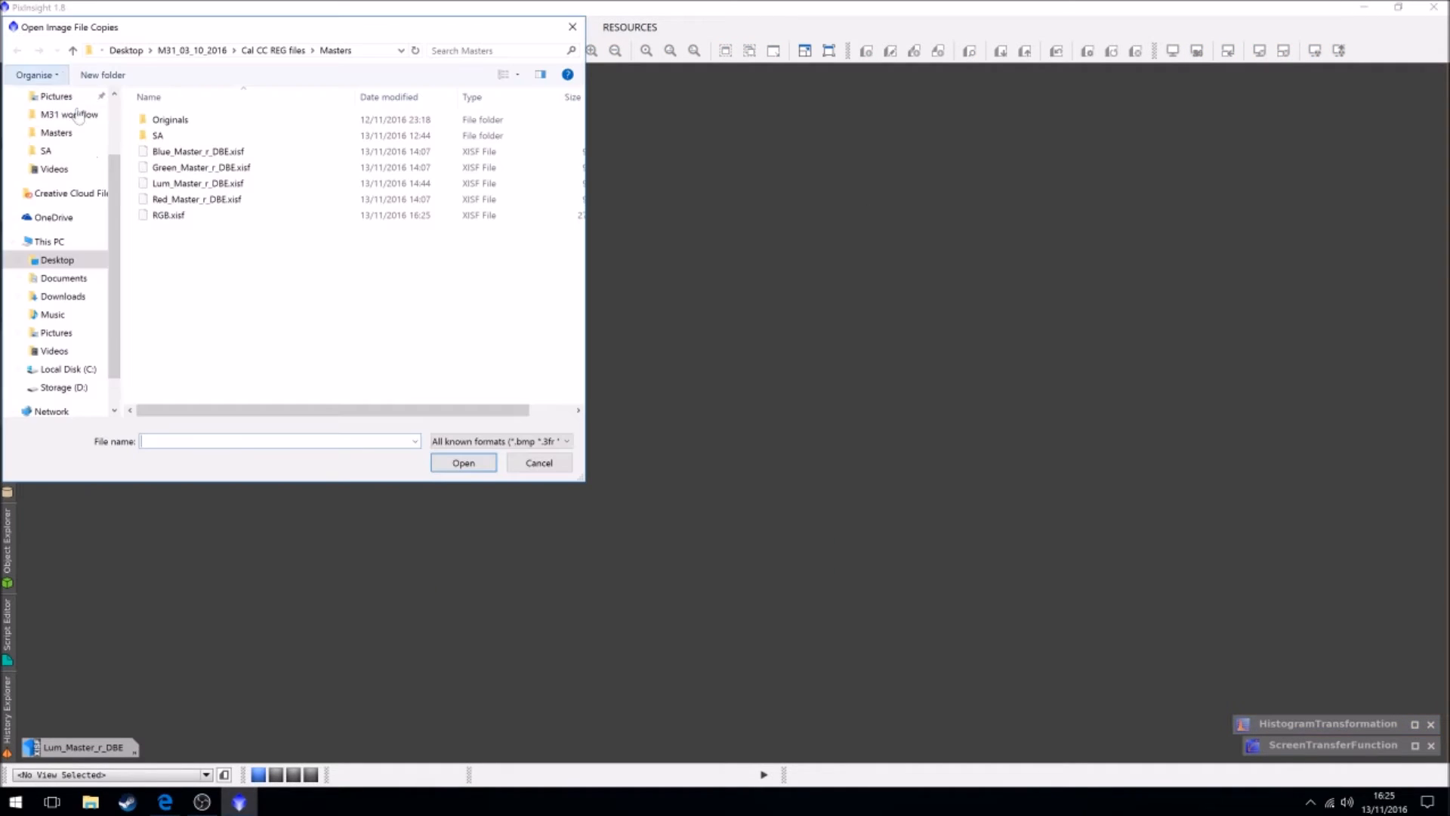
pyautogui.click(167, 215)
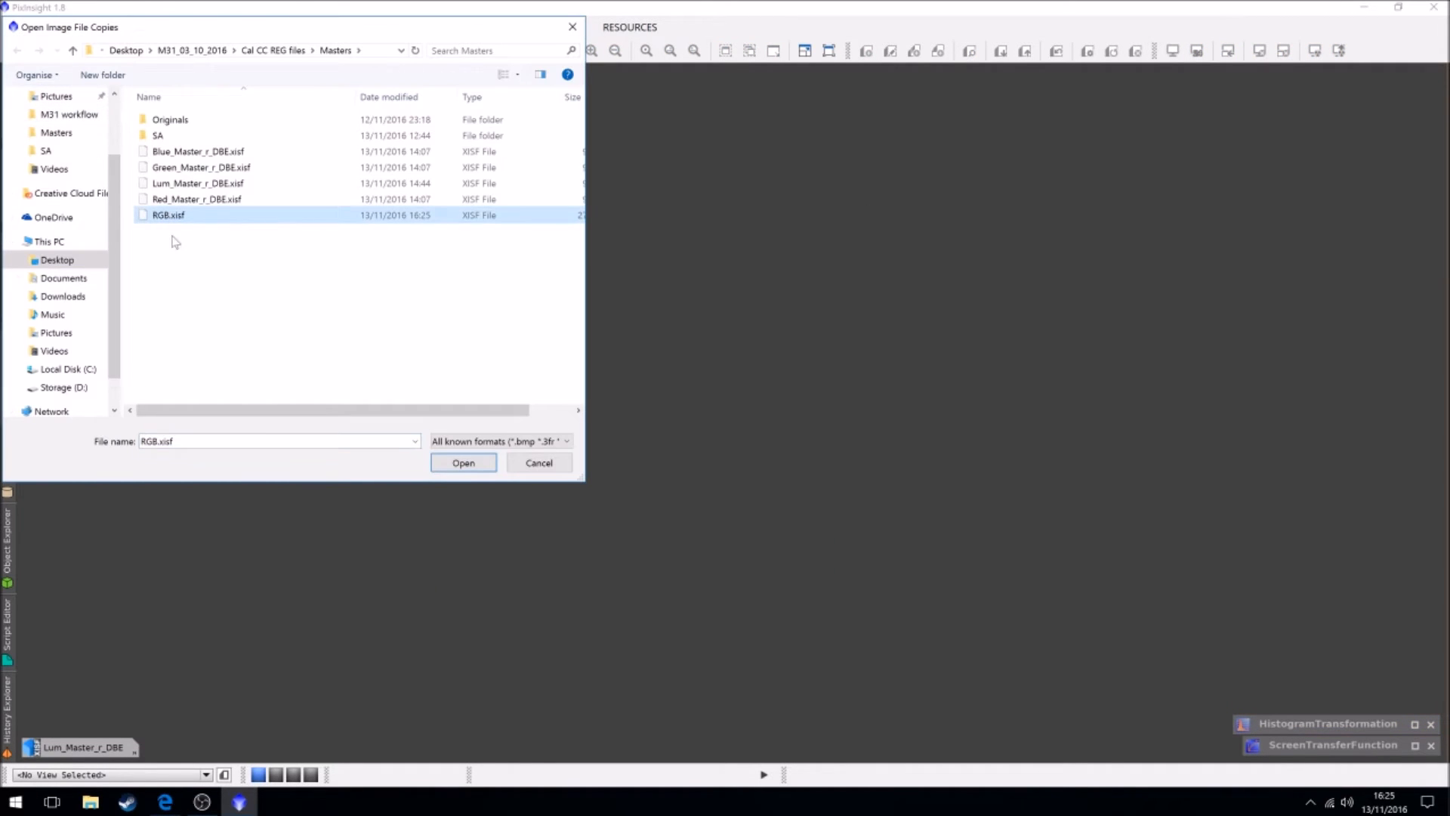
pyautogui.click(463, 462)
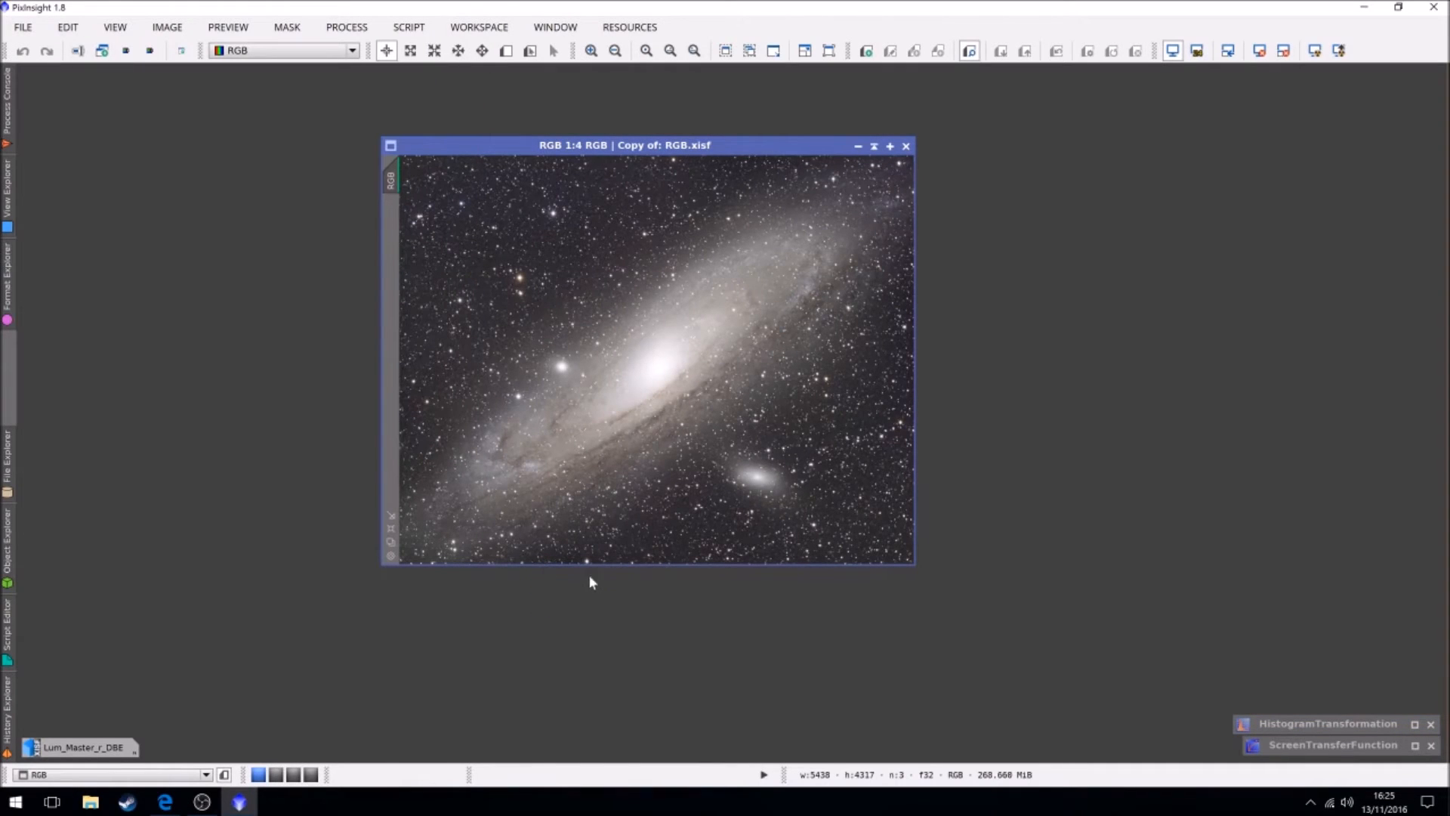
pyautogui.moveTo(786, 145); pyautogui.dragTo(705, 153)
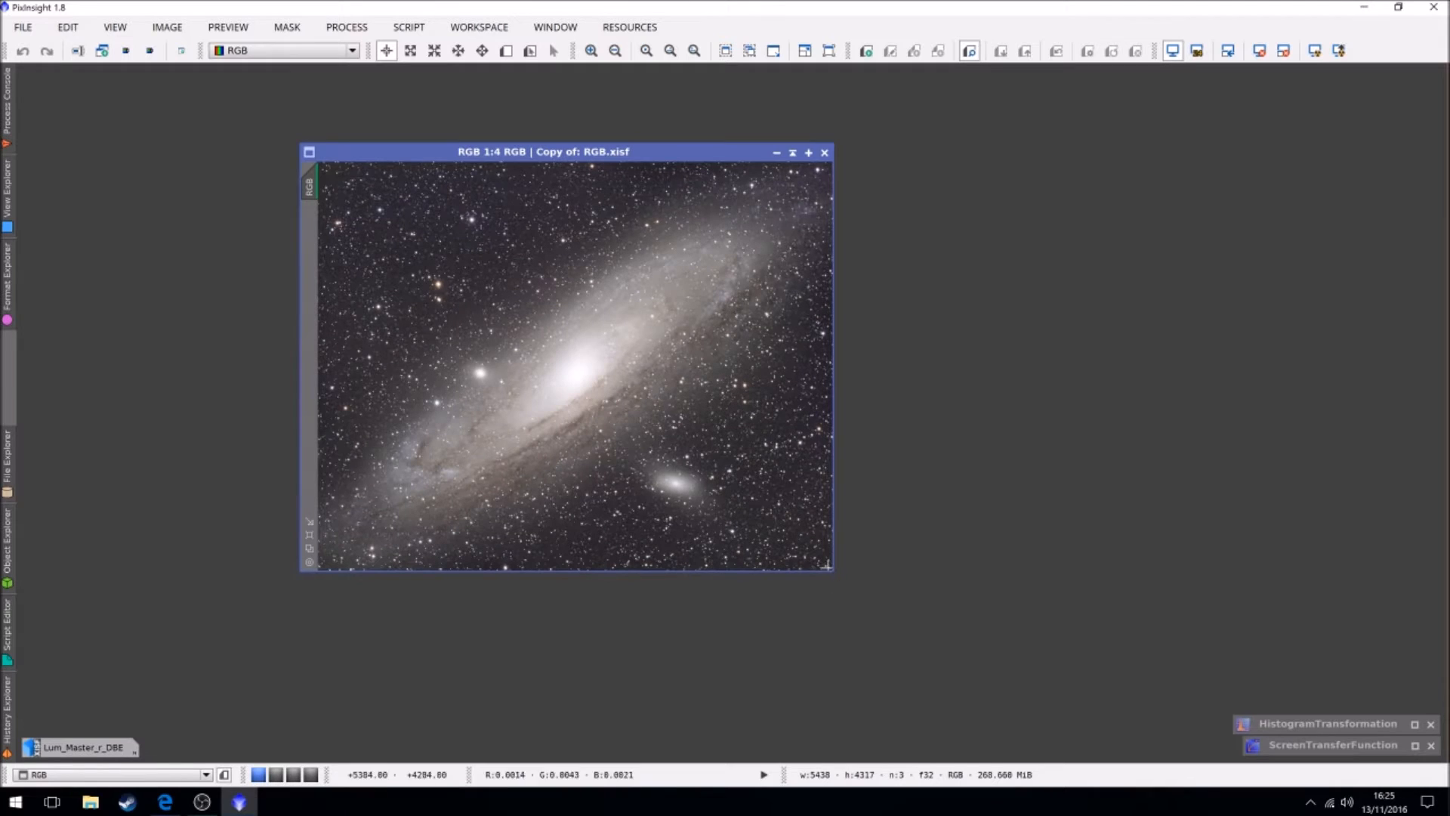
pyautogui.moveTo(832, 571); pyautogui.dragTo(1068, 673)
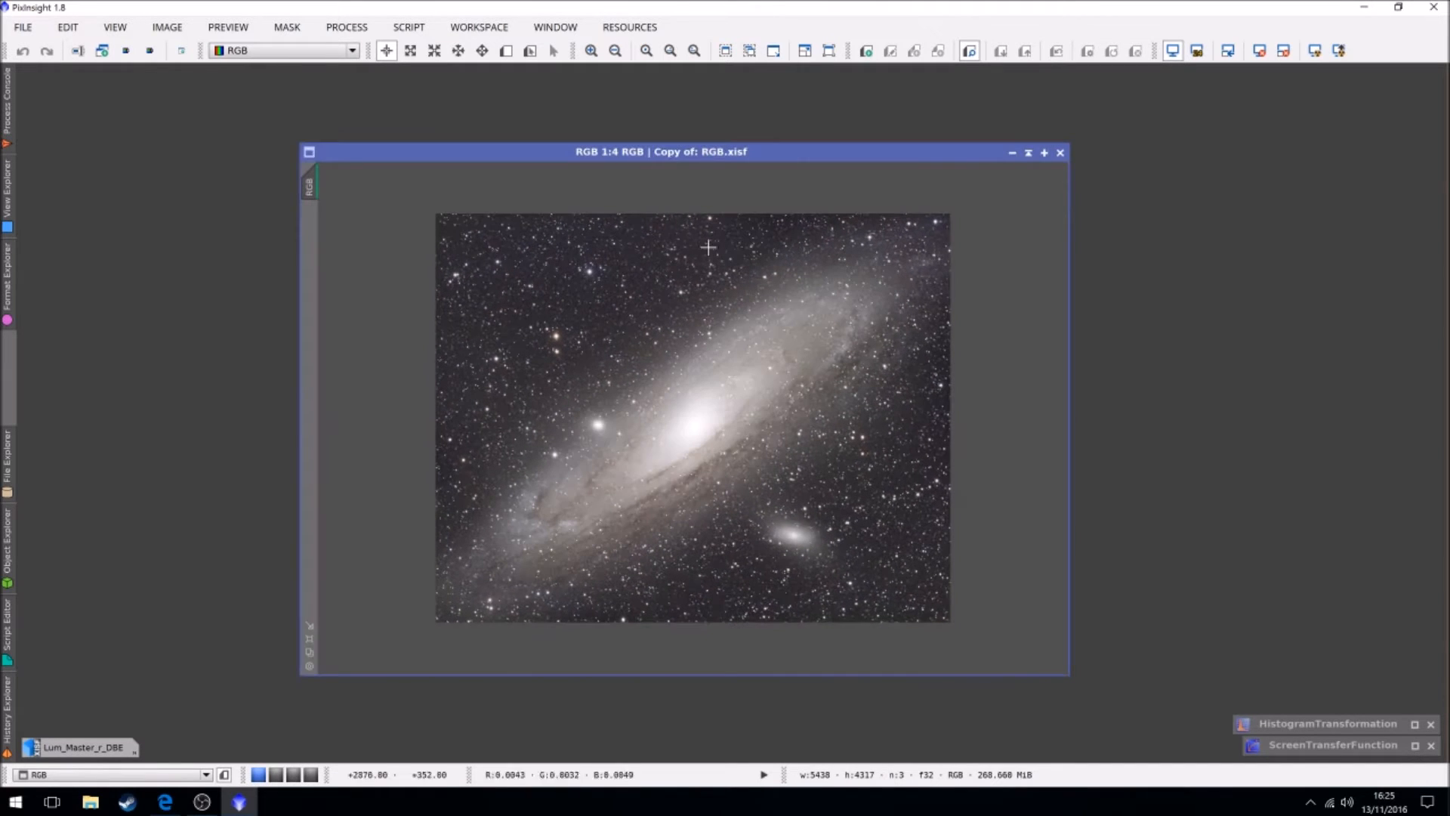
pyautogui.moveTo(797, 155); pyautogui.dragTo(591, 136)
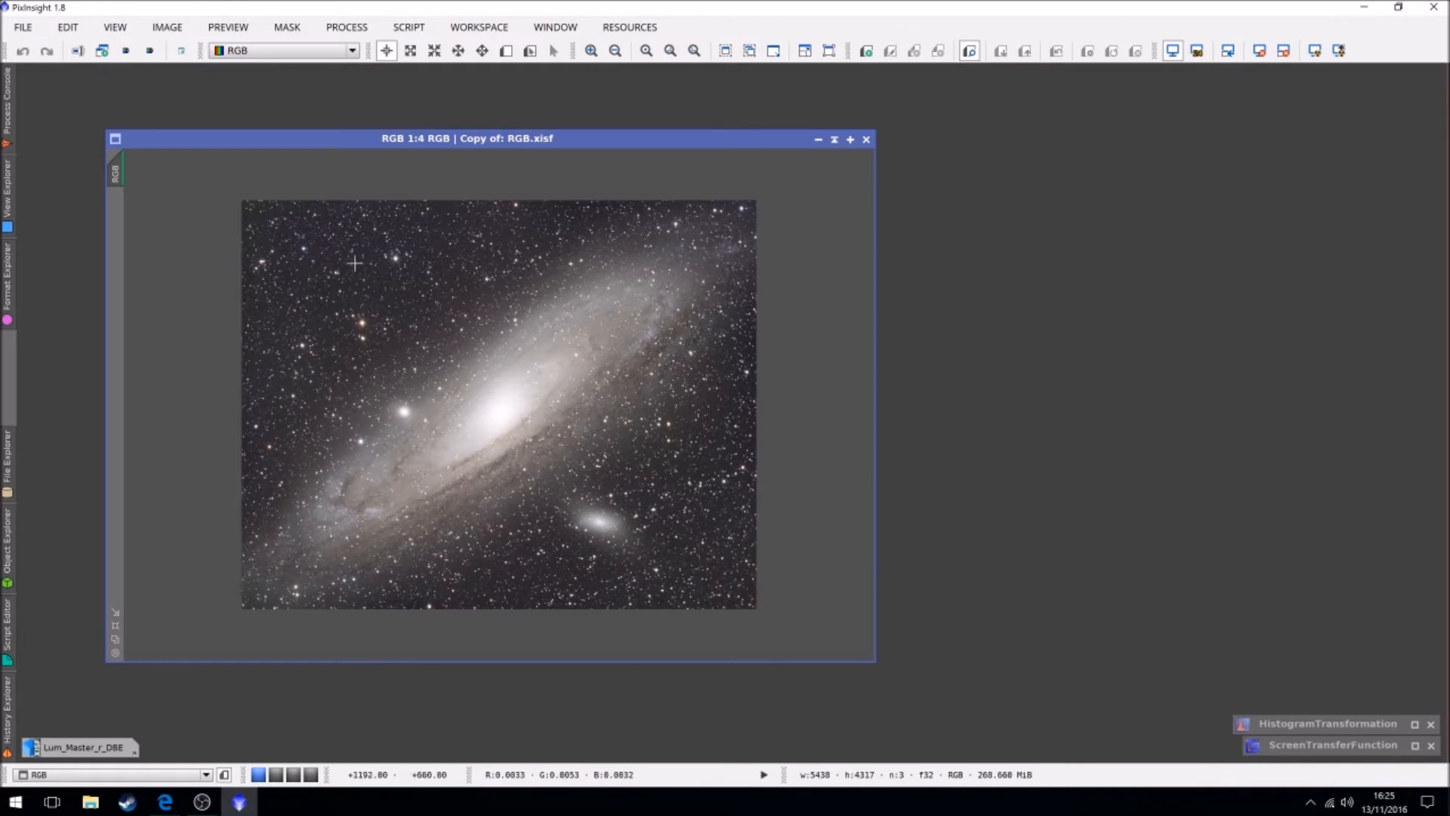
# Step: Define a small preview on a star-free patch of dark background sky just above the galaxy
pyautogui.scroll(2, 357, 265)
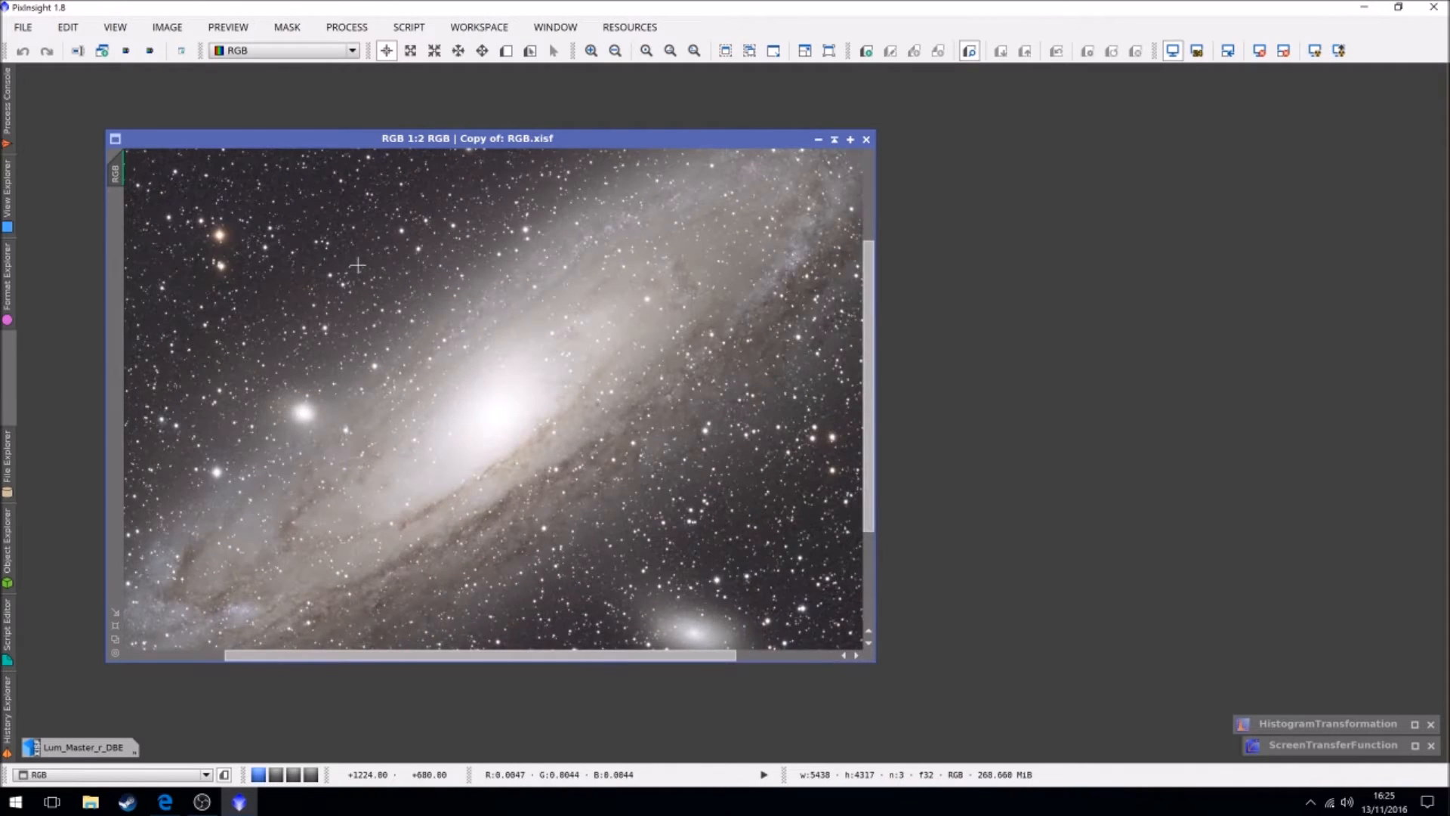
pyautogui.scroll(1, 357, 265)
pyautogui.moveTo(869, 398); pyautogui.dragTo(894, 265)
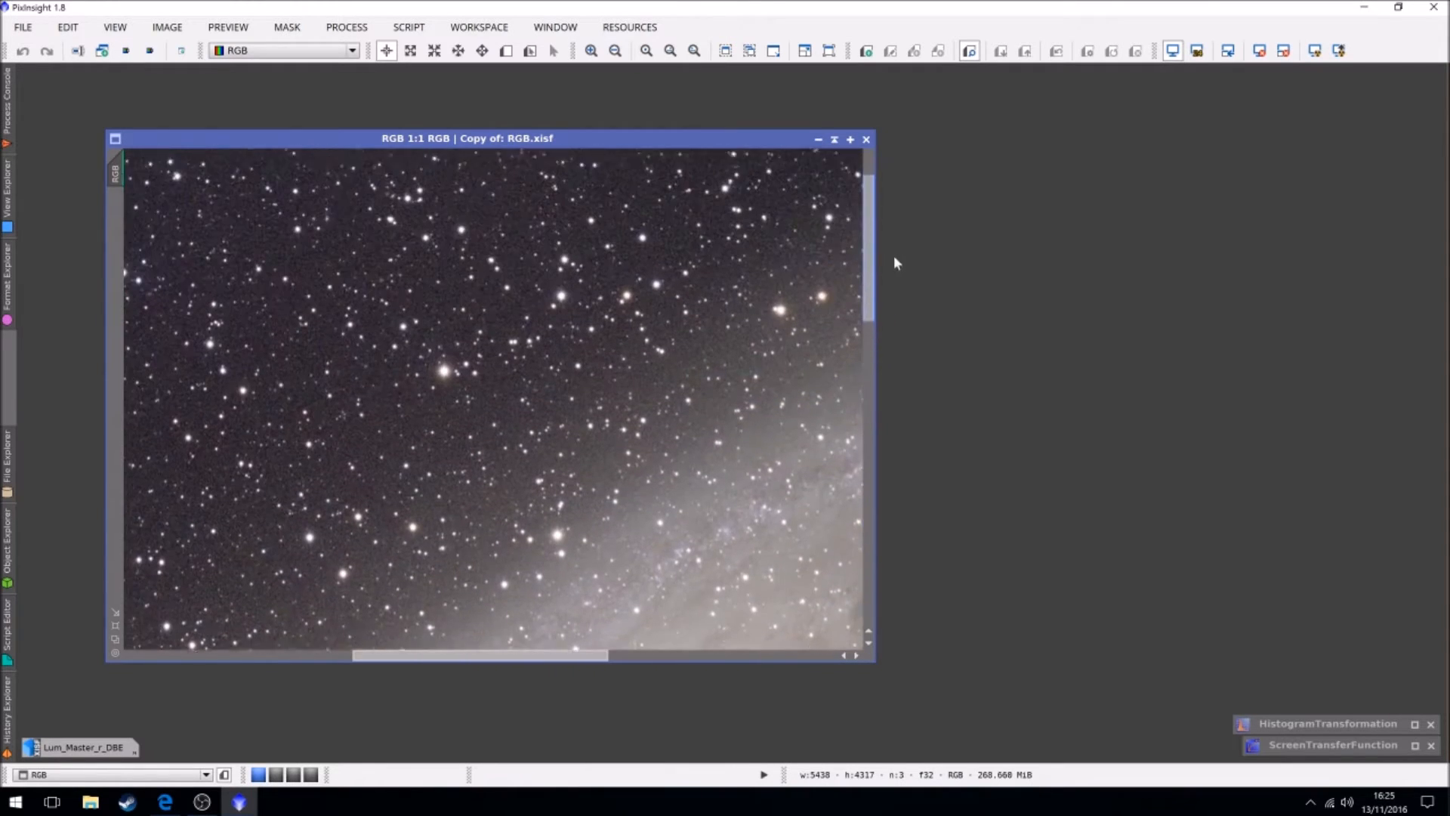
pyautogui.scroll(5, 502, 202)
pyautogui.scroll(6, 502, 201)
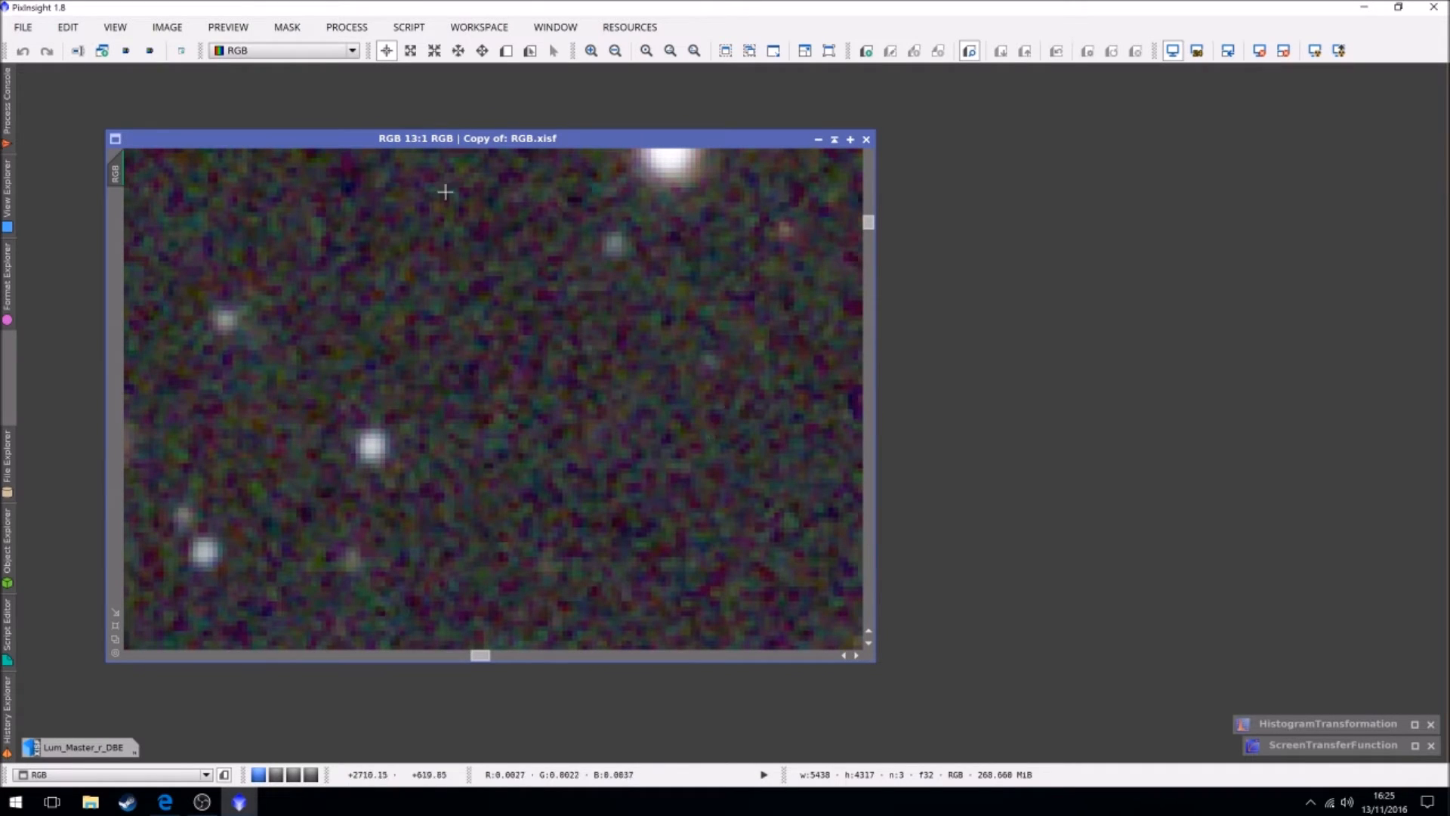
pyautogui.click(507, 50)
pyautogui.moveTo(533, 404); pyautogui.dragTo(794, 614)
pyautogui.scroll(-15, 635, 428)
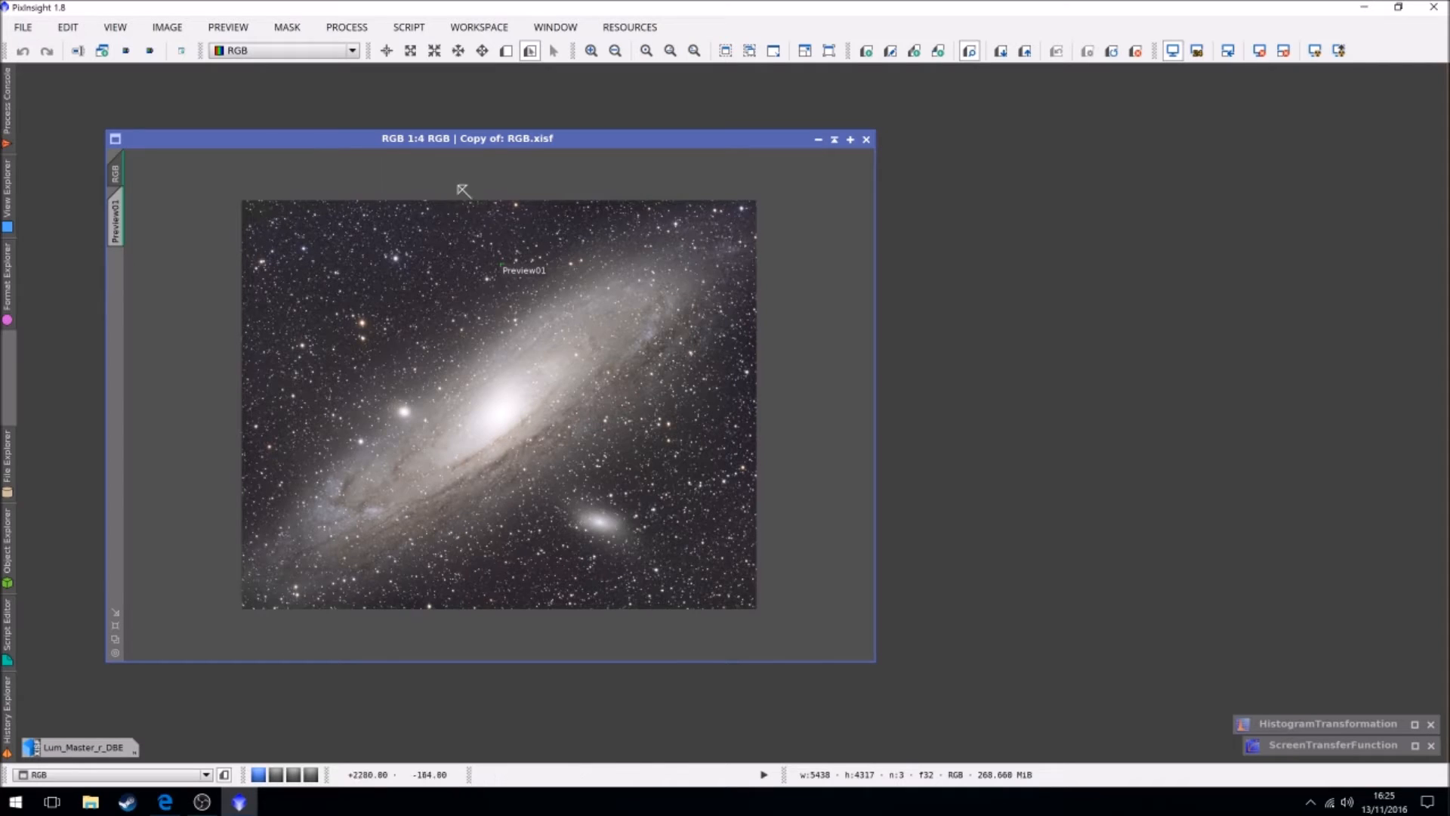
# Step: Open the BackgroundNeutralization process and set its reference image to RGB->Preview01
pyautogui.click(347, 27)
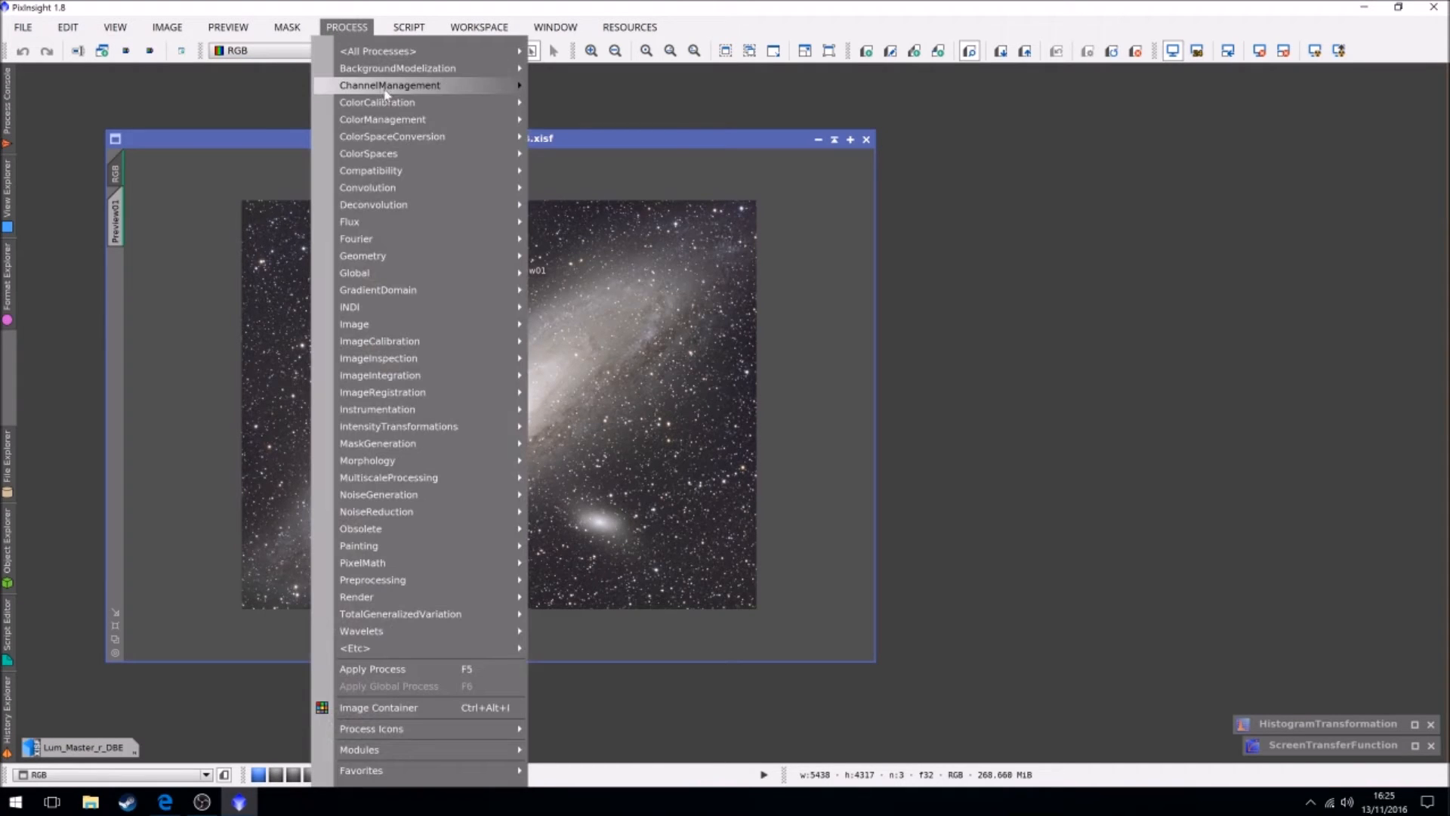
pyautogui.moveTo(391, 110)
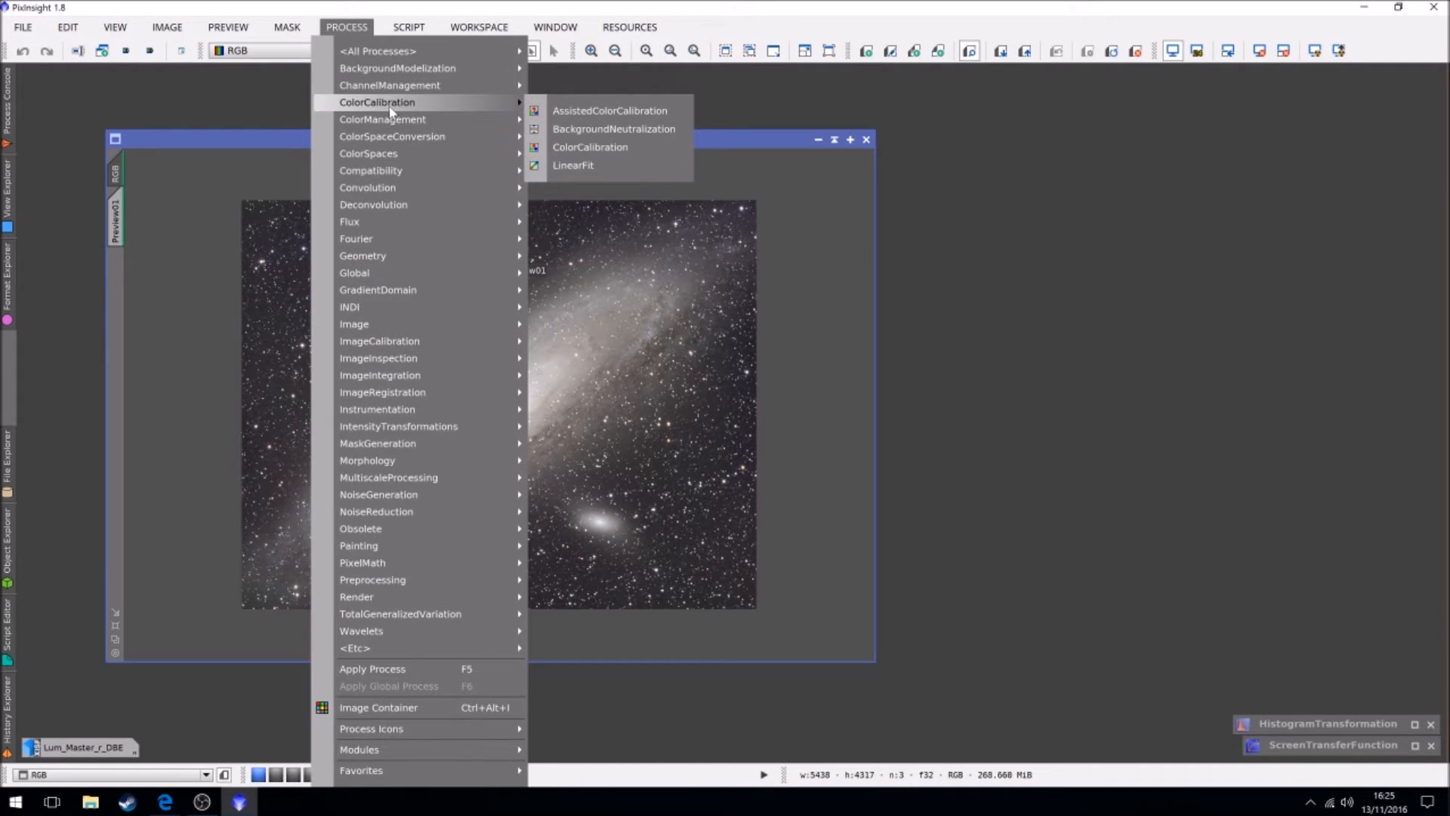
pyautogui.click(586, 132)
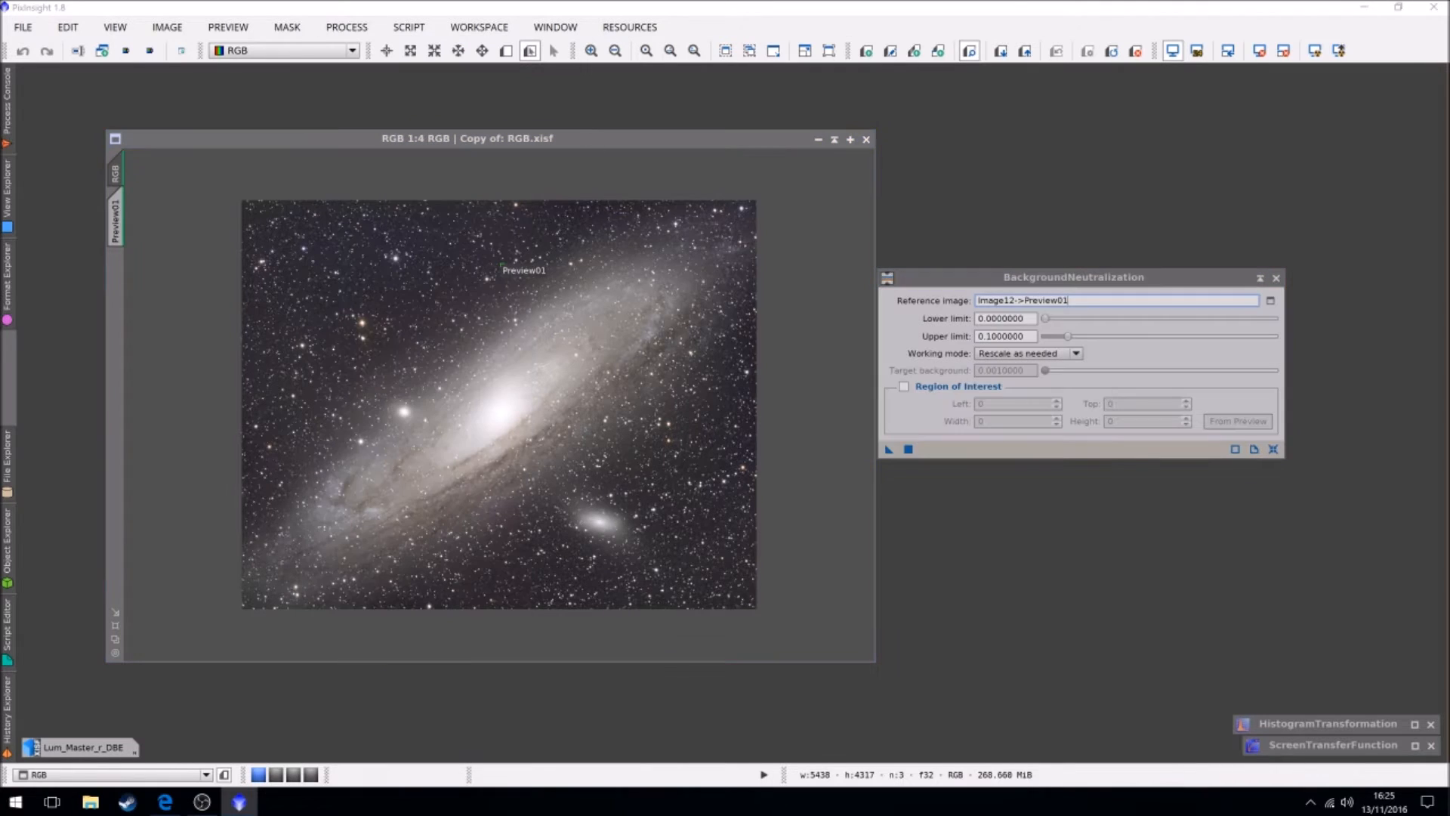
pyautogui.moveTo(919, 283); pyautogui.dragTo(1002, 224)
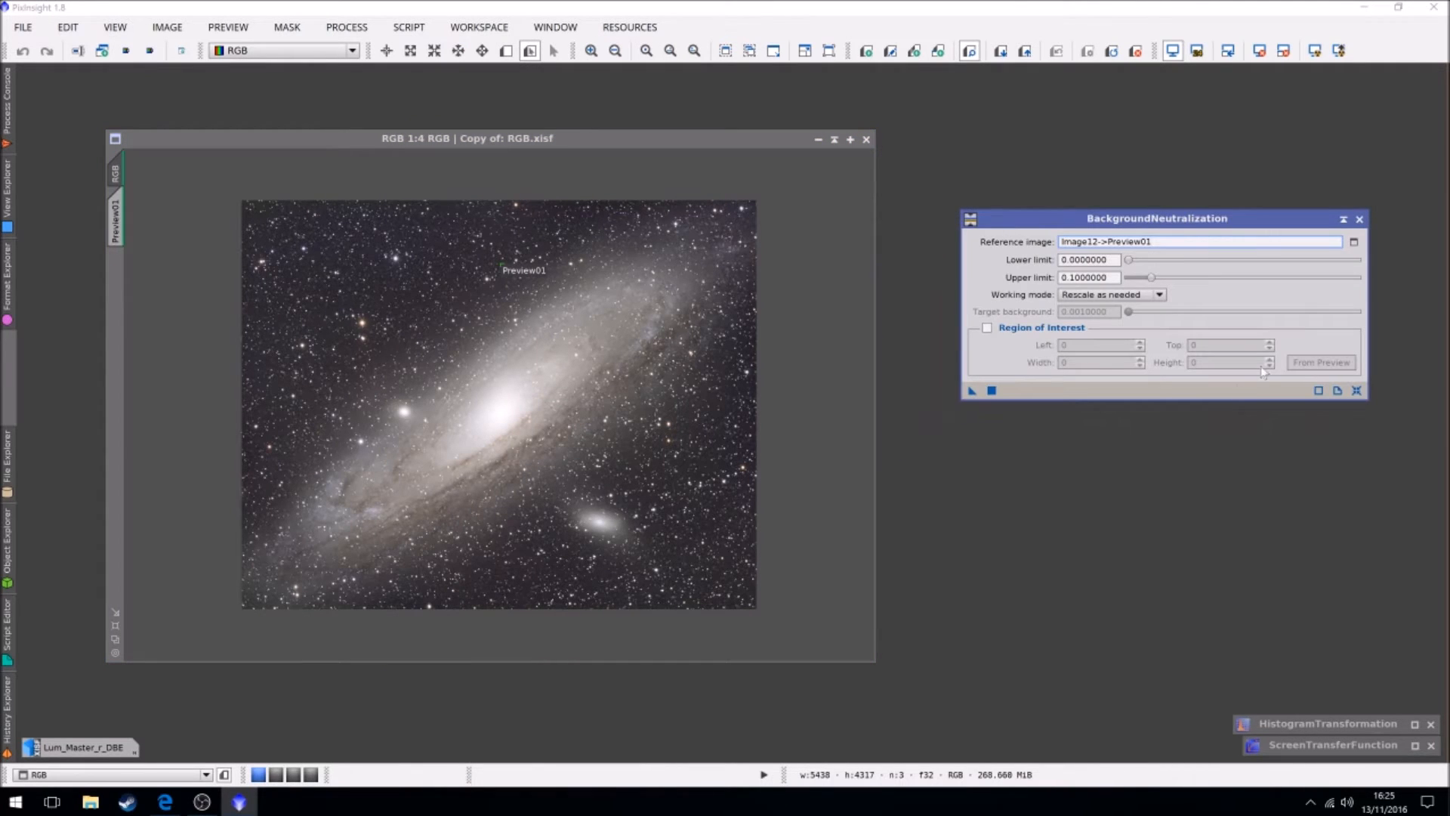
pyautogui.click(1354, 243)
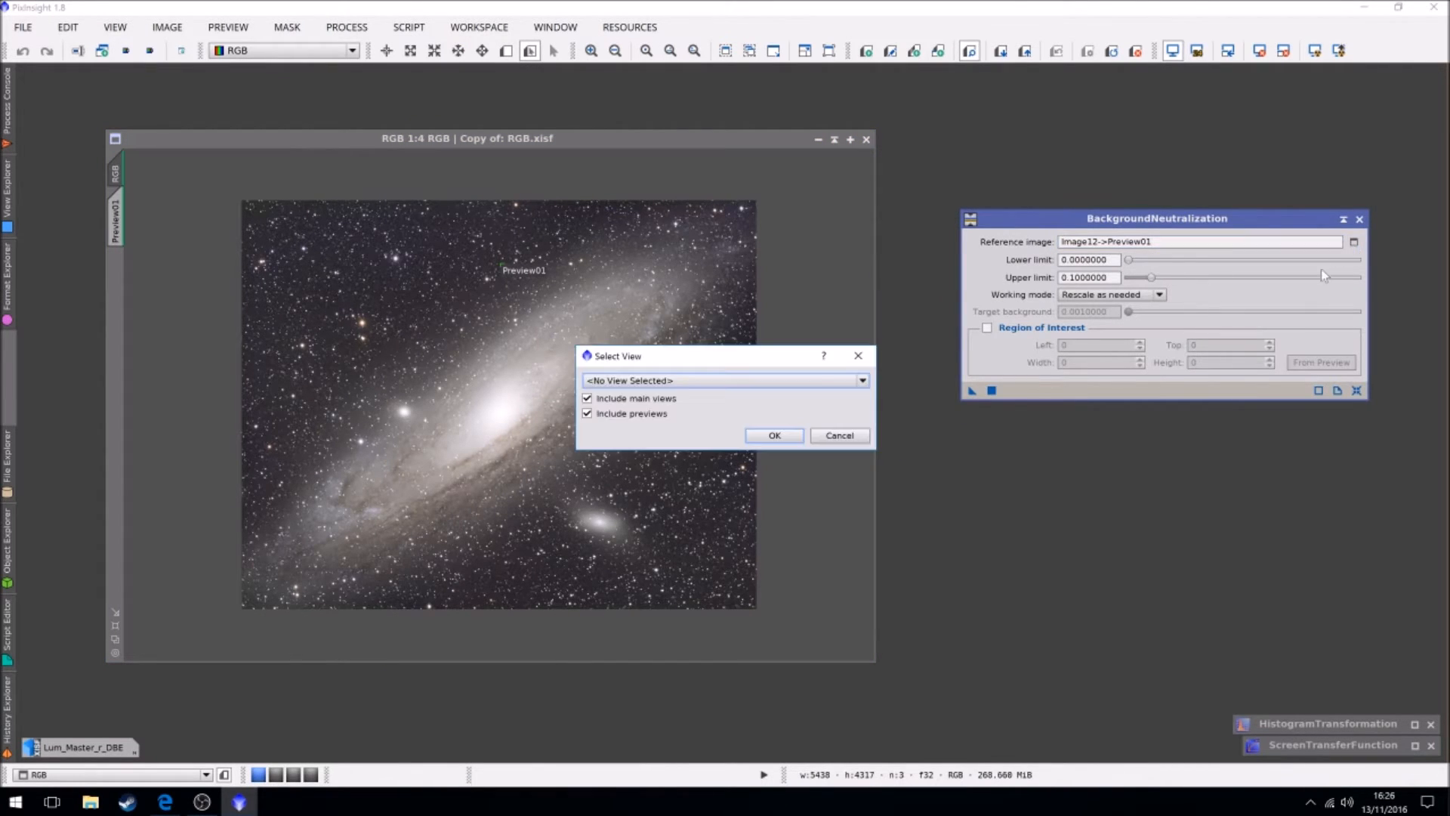
pyautogui.click(680, 380)
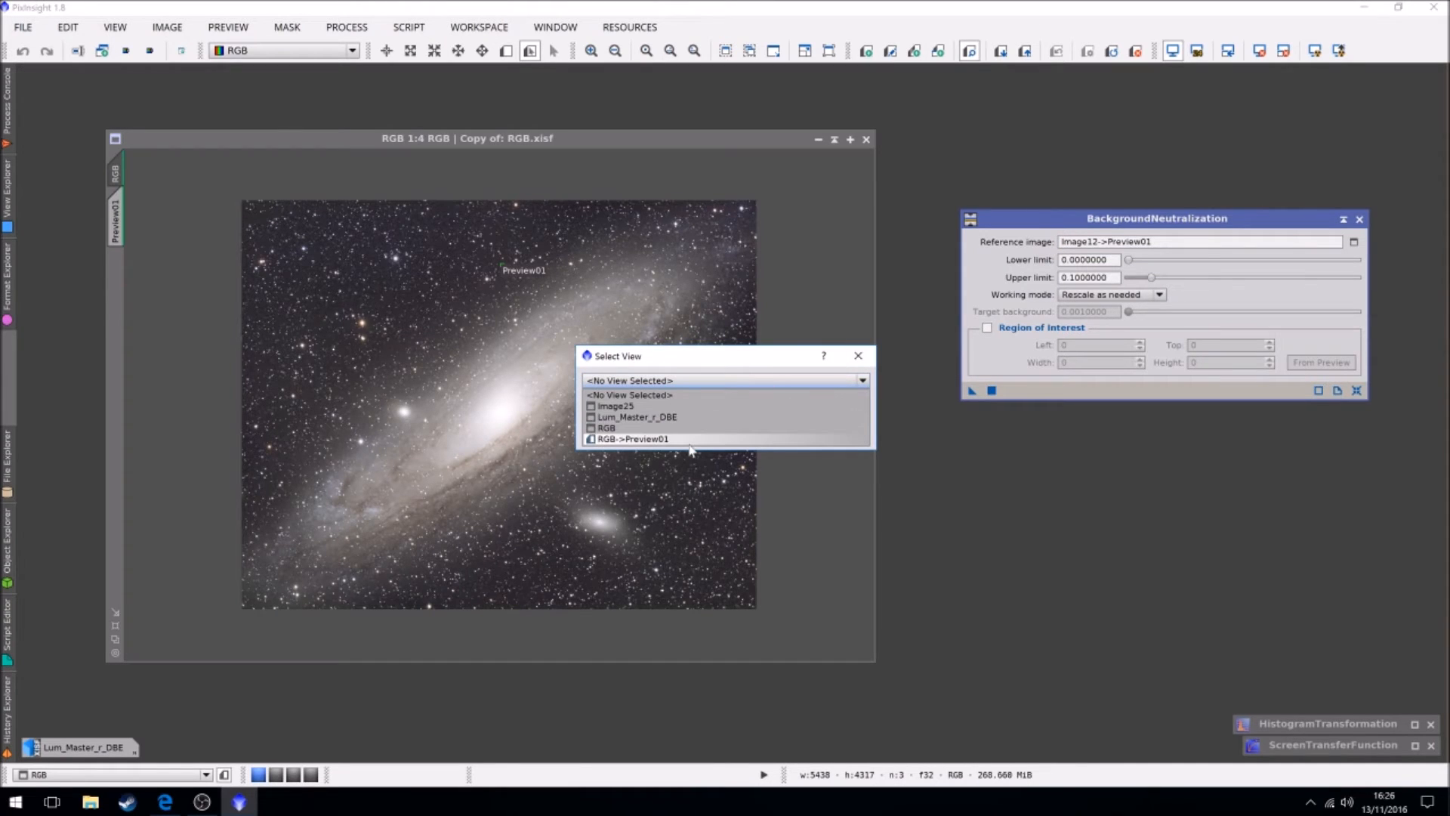
pyautogui.click(651, 440)
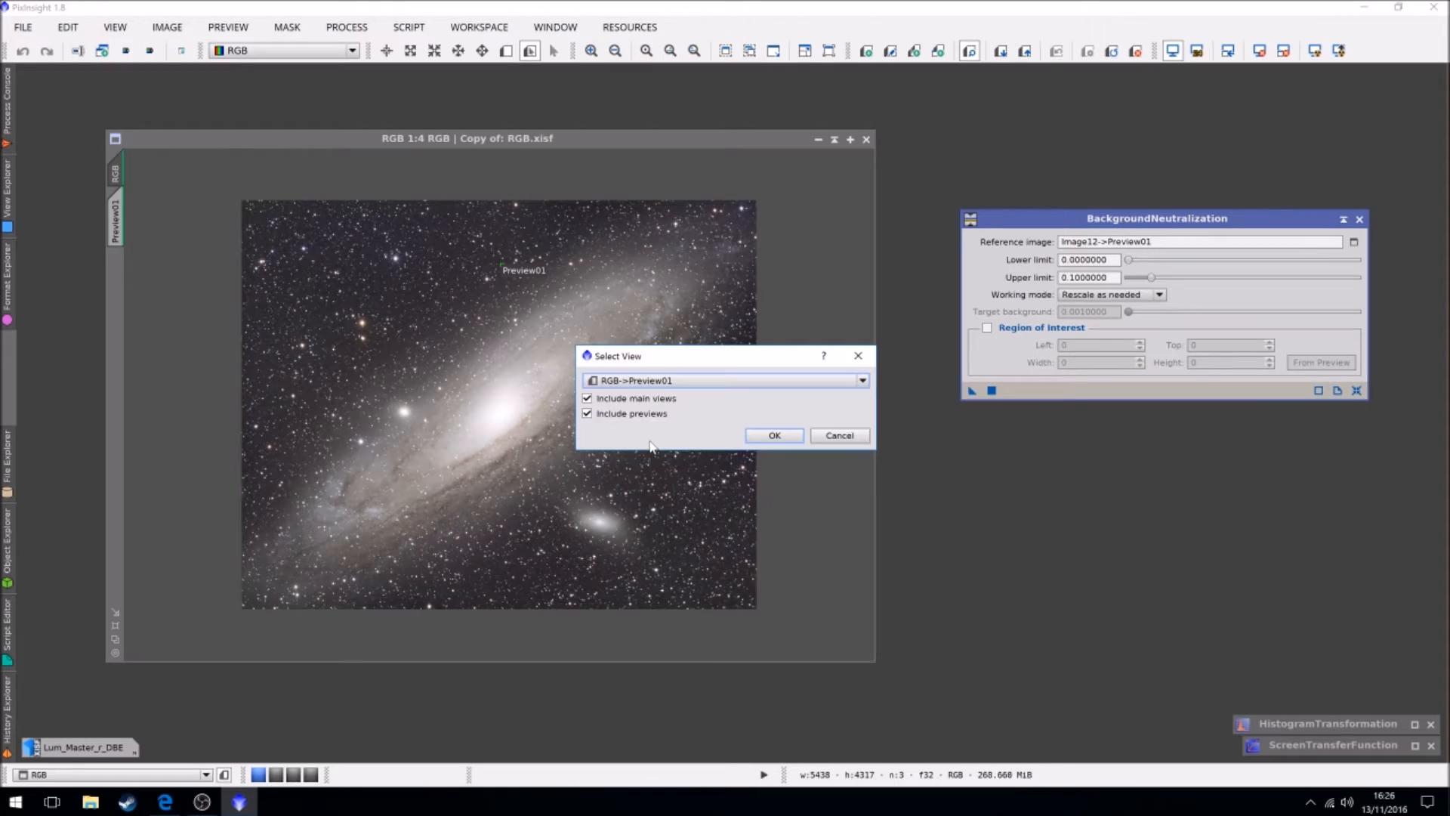
pyautogui.click(771, 437)
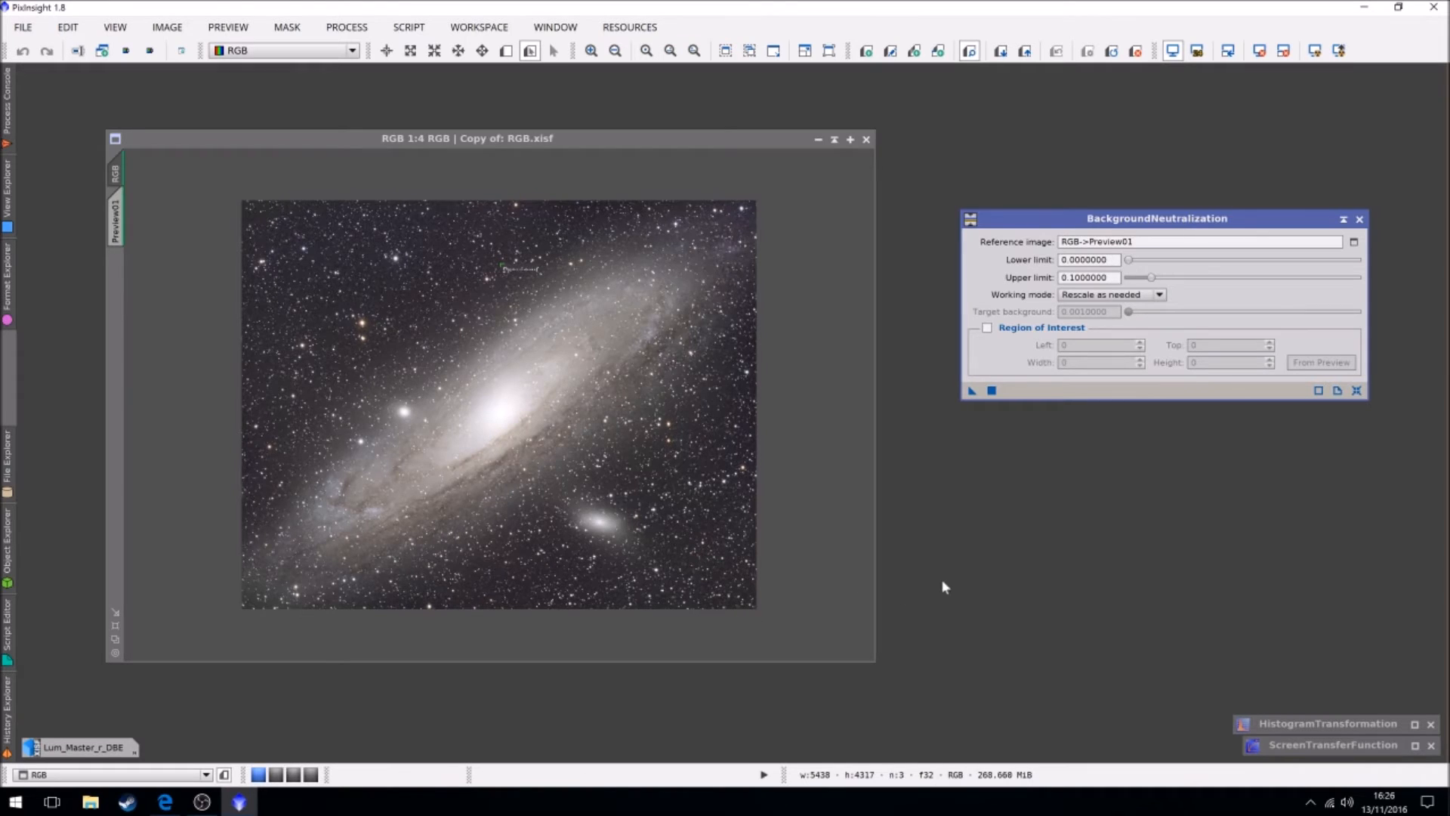
# Step: Apply the background neutralization to the RGB image, renew its automatic screen stretch, and collapse and park the BackgroundNeutralization window
pyautogui.moveTo(972, 396); pyautogui.dragTo(574, 366)
pyautogui.moveTo(463, 333); pyautogui.dragTo(463, 334)
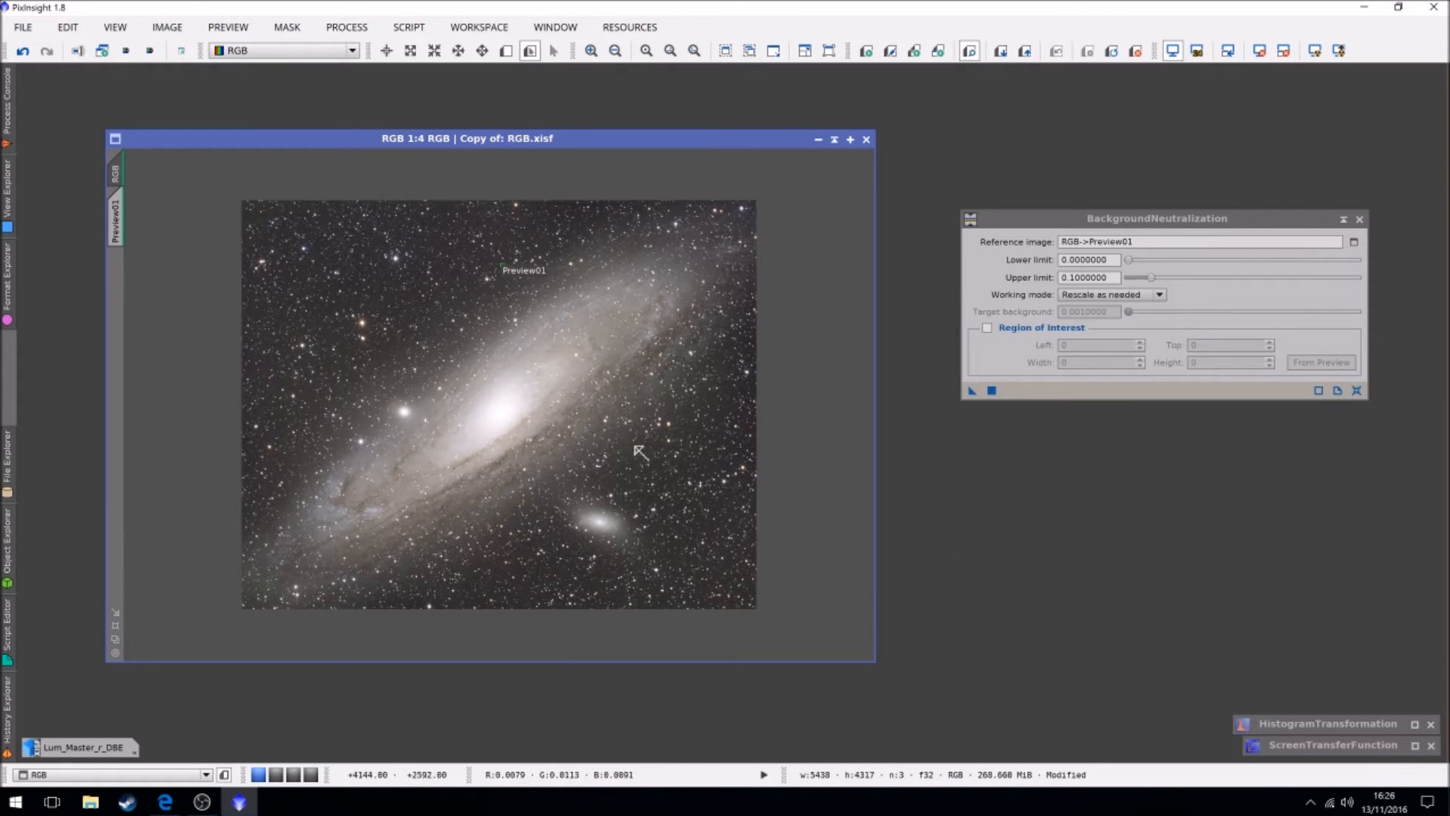
pyautogui.click(1284, 51)
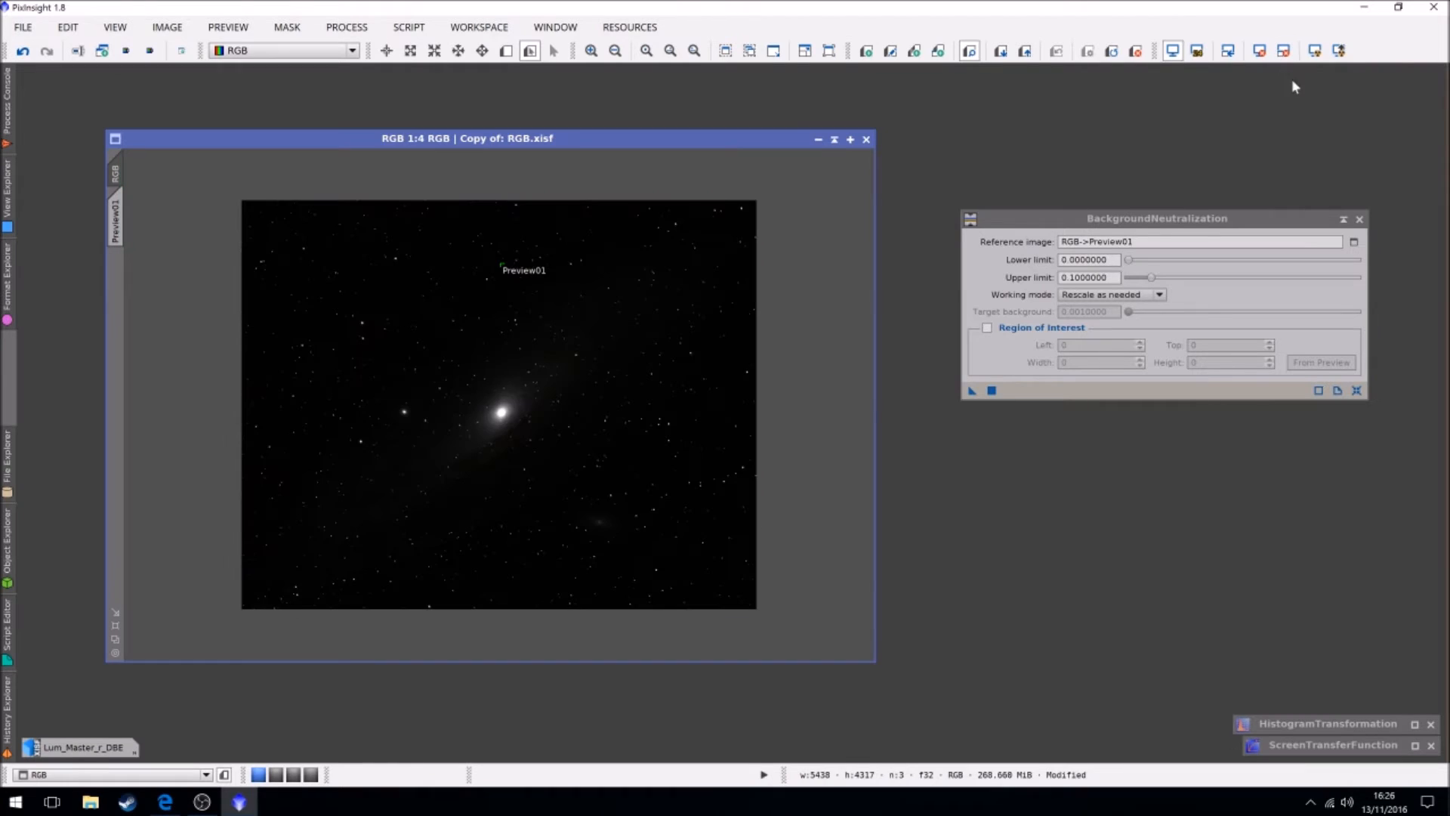
pyautogui.click(1314, 53)
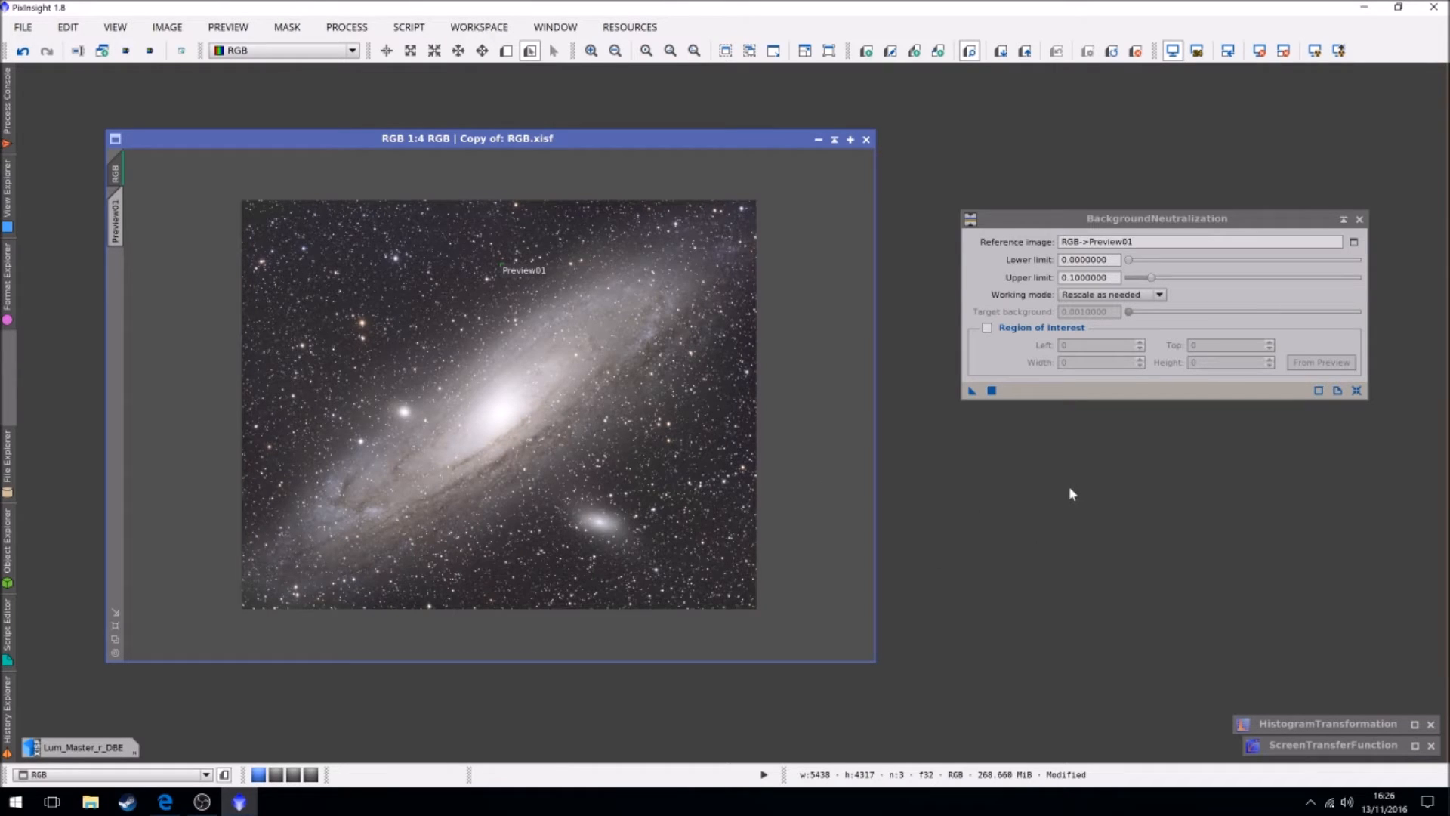
pyautogui.click(1342, 219)
pyautogui.moveTo(1178, 687); pyautogui.dragTo(1333, 656)
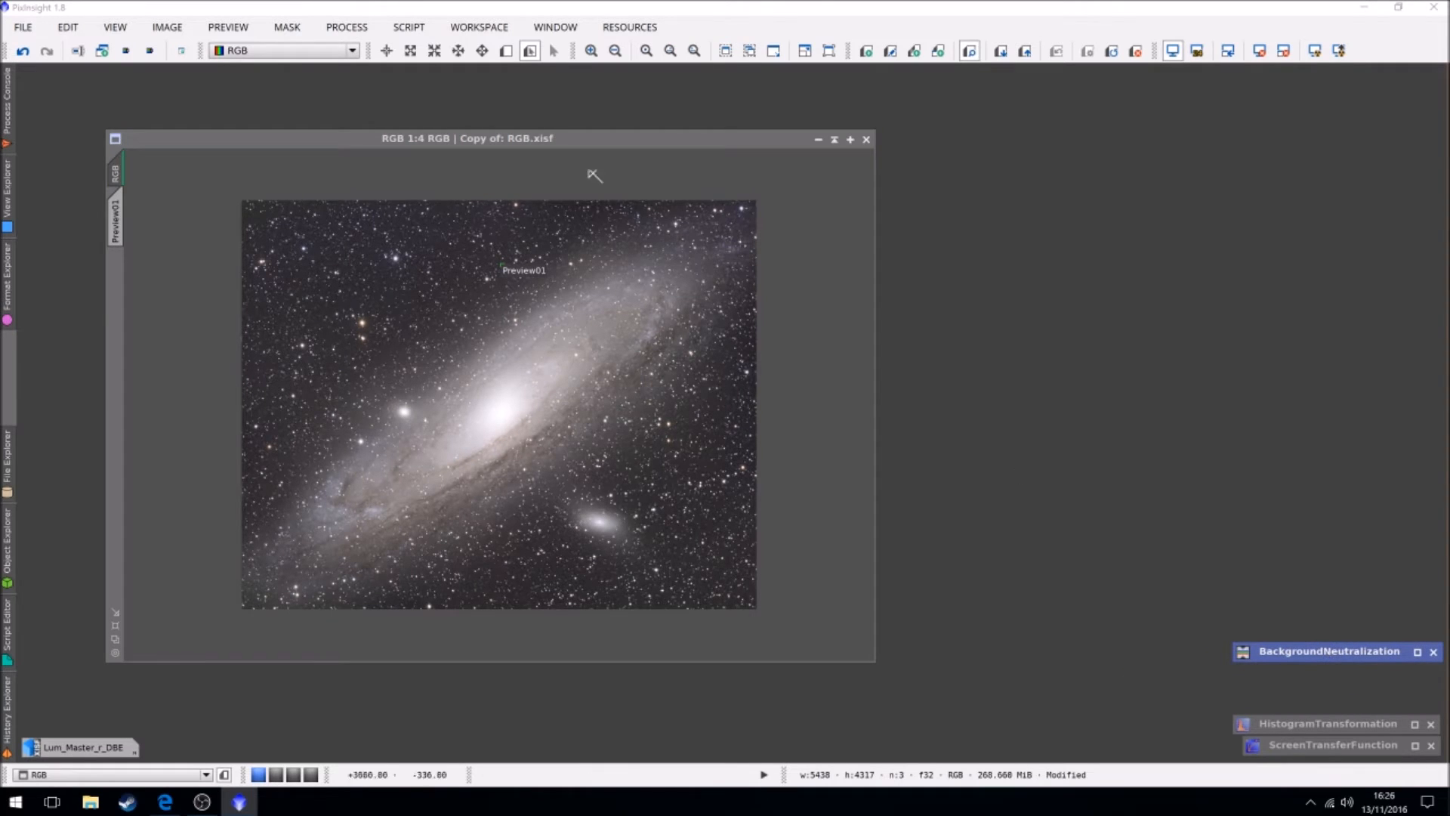
# Step: Open the ColorCalibration process and set its background reference image to RGB->Preview01
pyautogui.click(348, 27)
pyautogui.moveTo(376, 87)
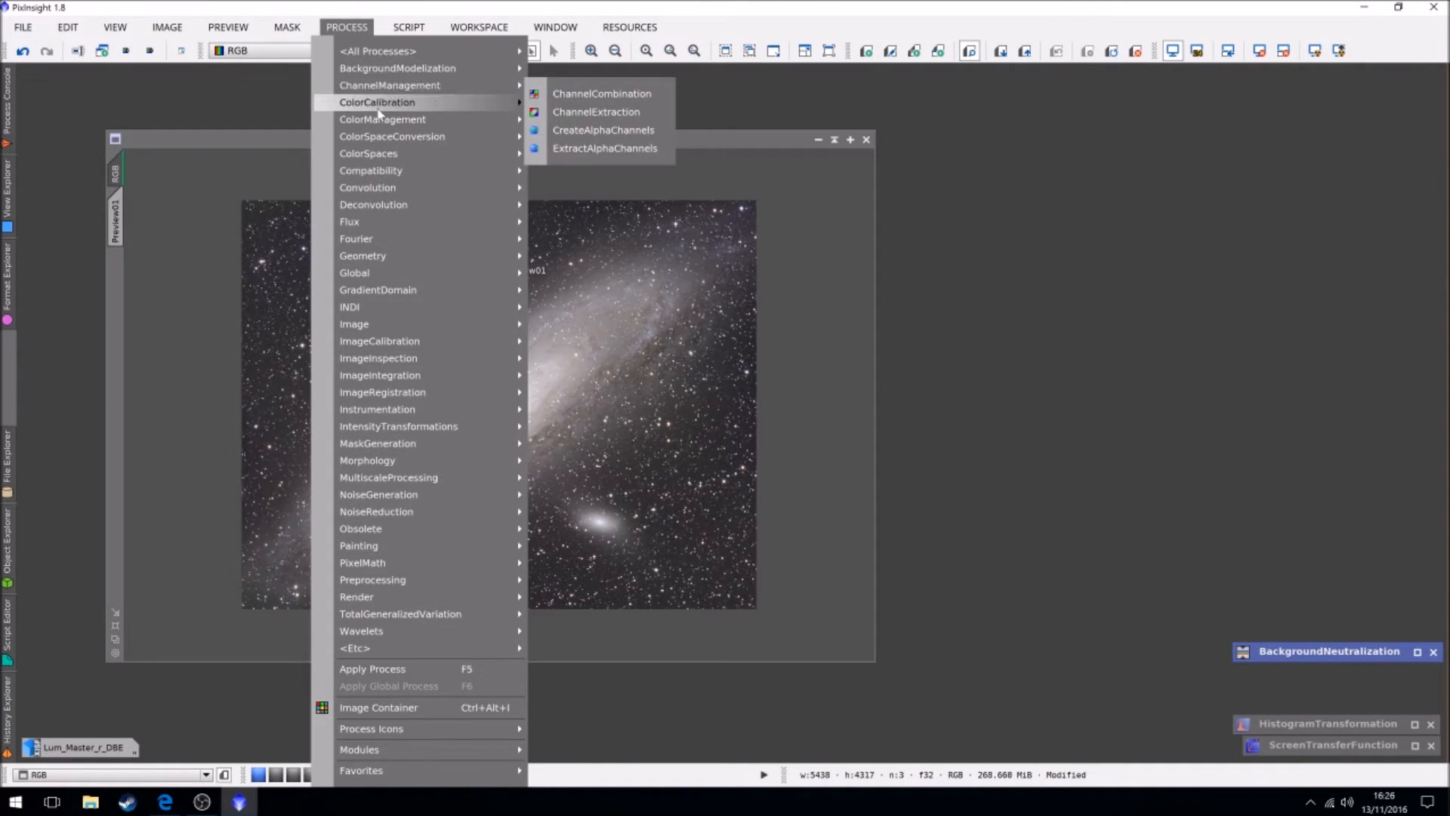
pyautogui.click(576, 147)
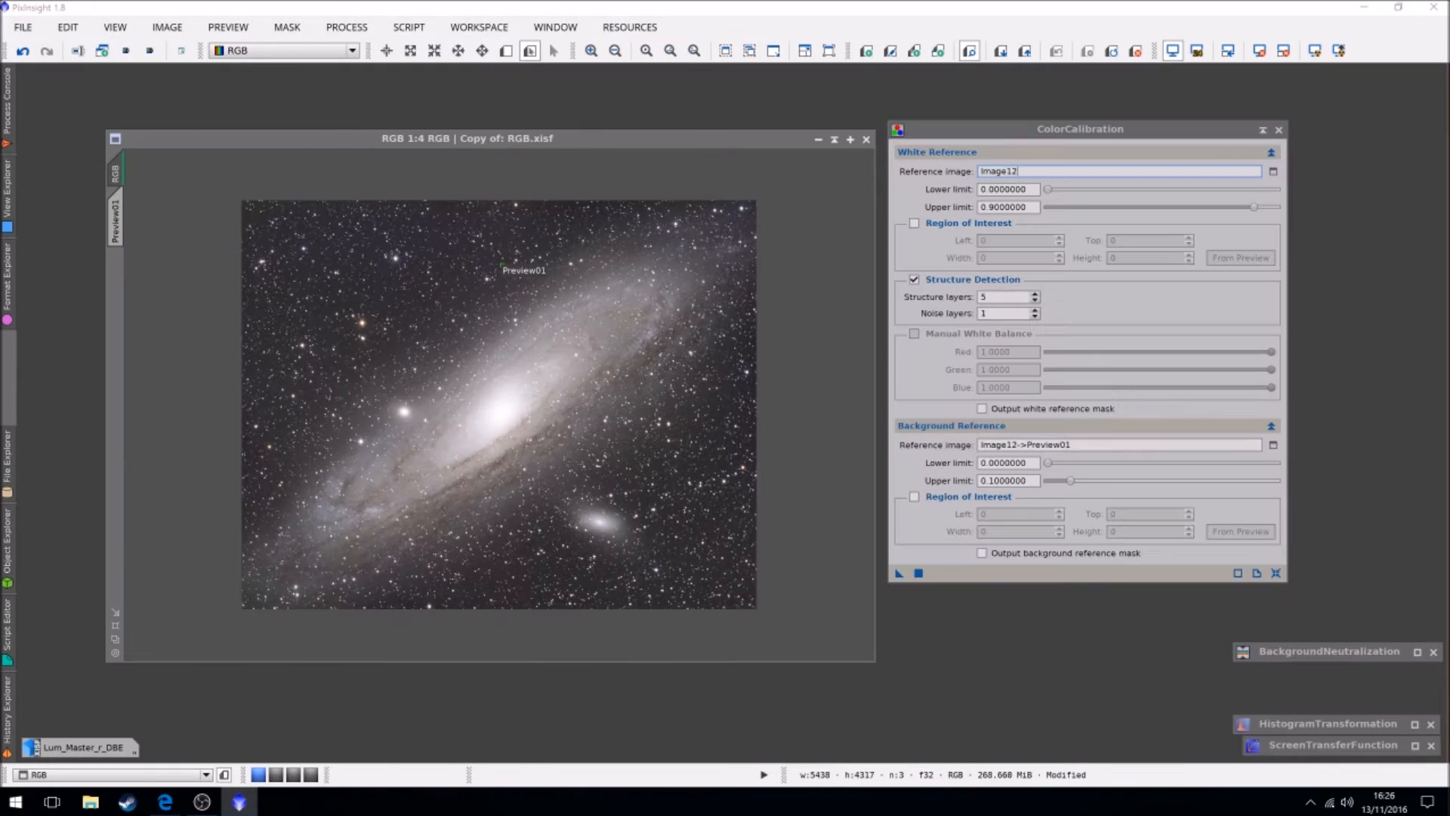
pyautogui.moveTo(1038, 134); pyautogui.dragTo(1073, 145)
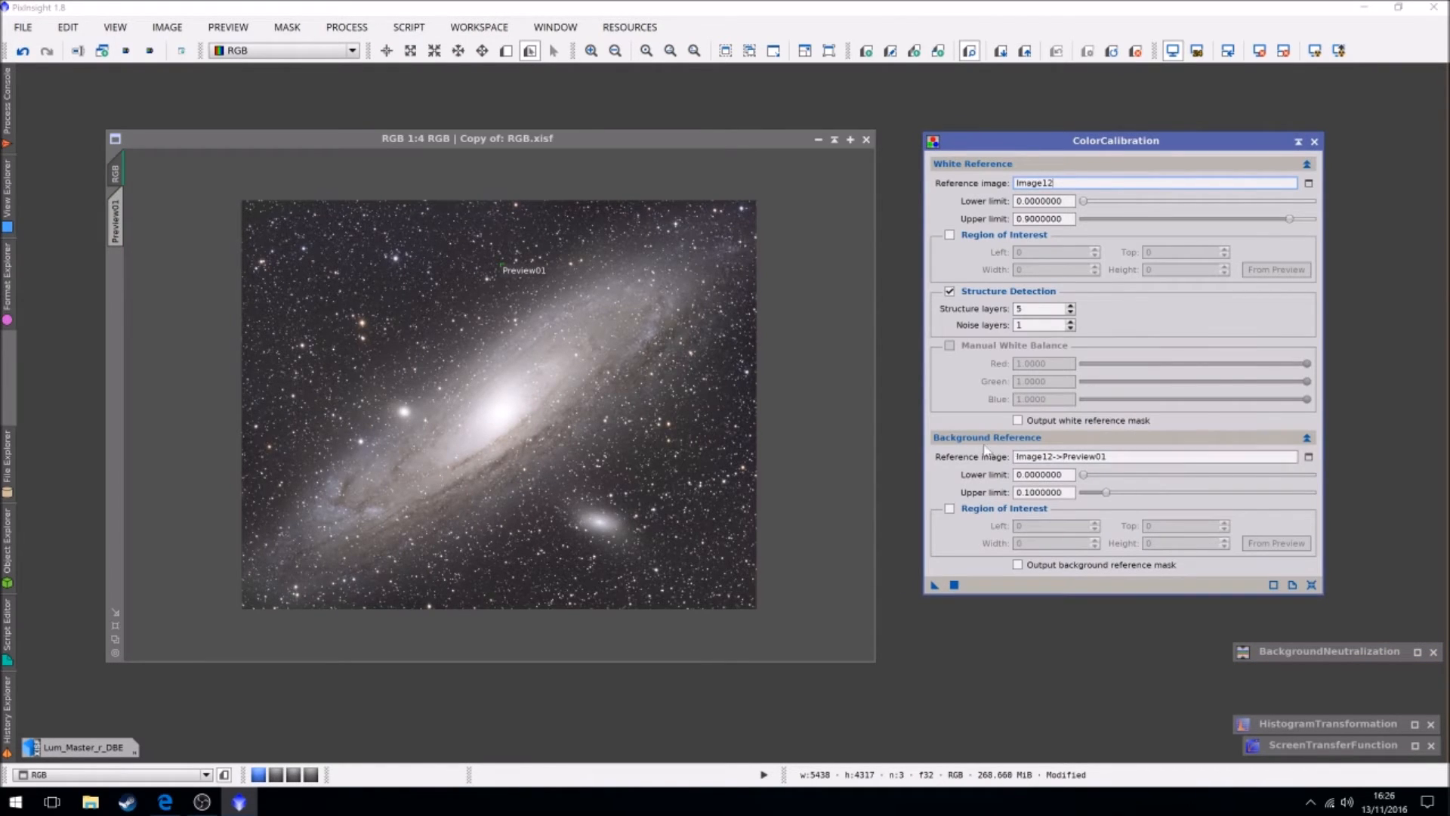
pyautogui.click(1309, 457)
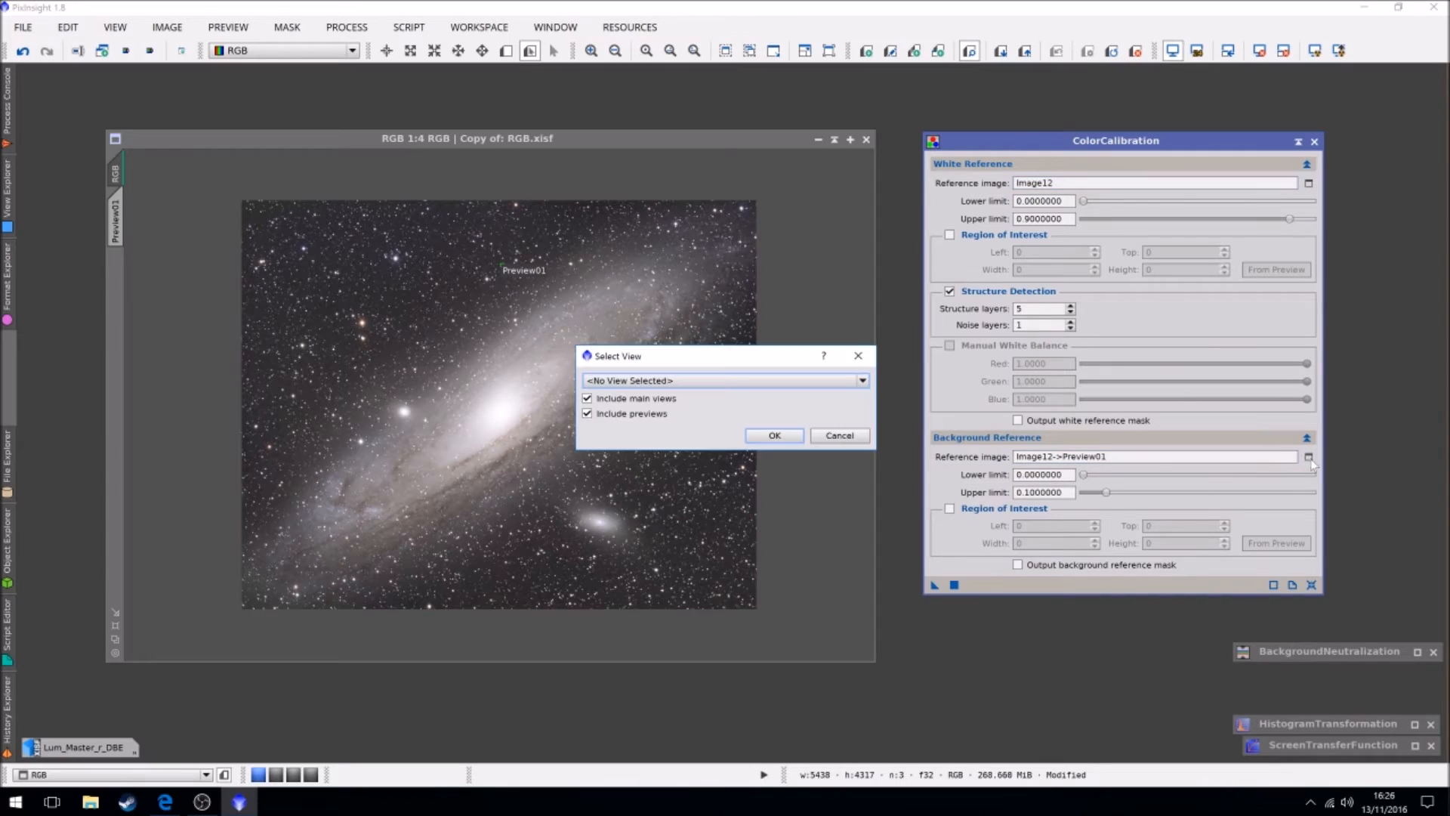
pyautogui.click(678, 381)
pyautogui.click(680, 435)
pyautogui.click(759, 437)
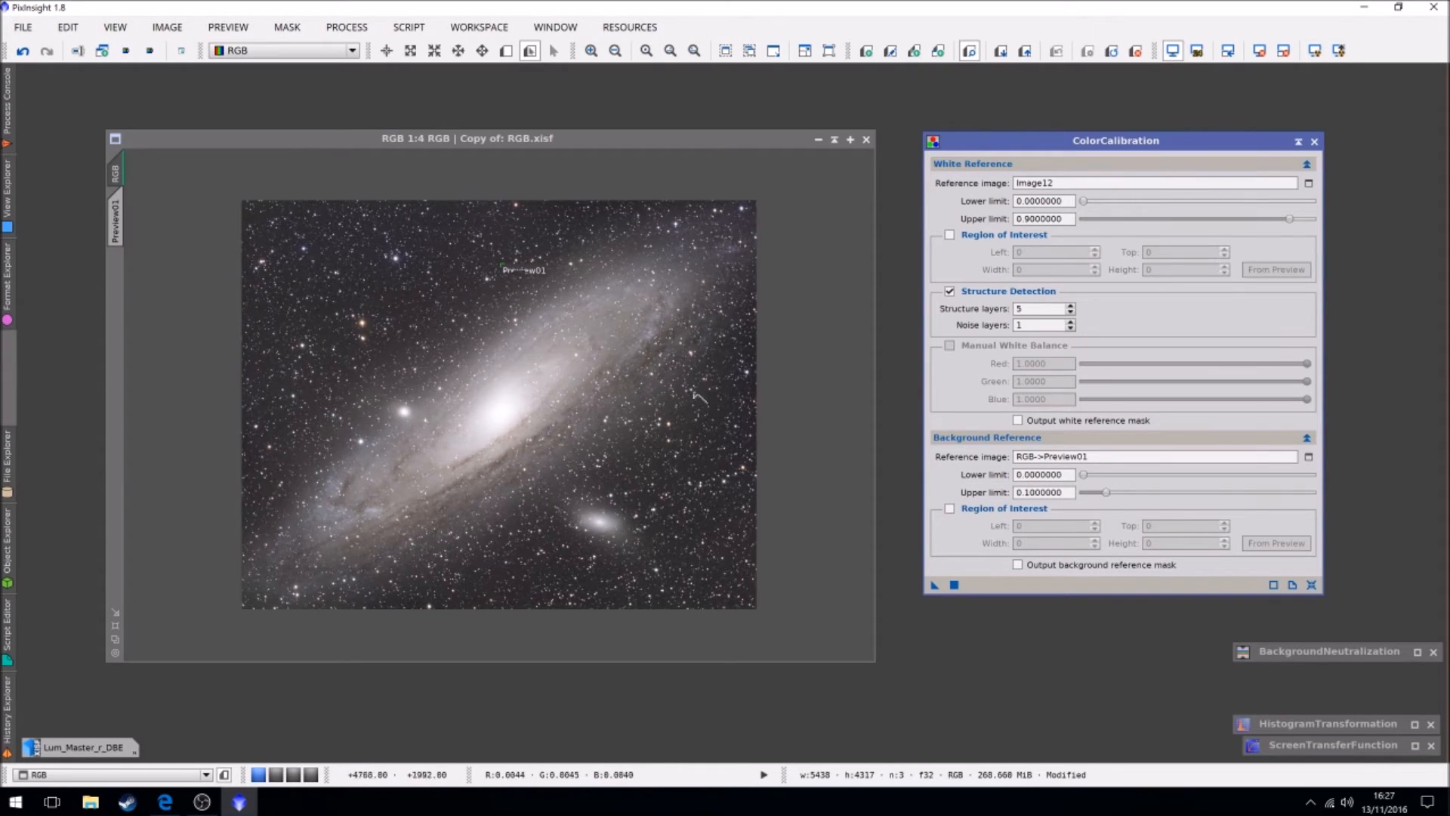
# Step: Set the white reference image to RGB and apply the color calibration to the RGB image
pyautogui.click(1309, 183)
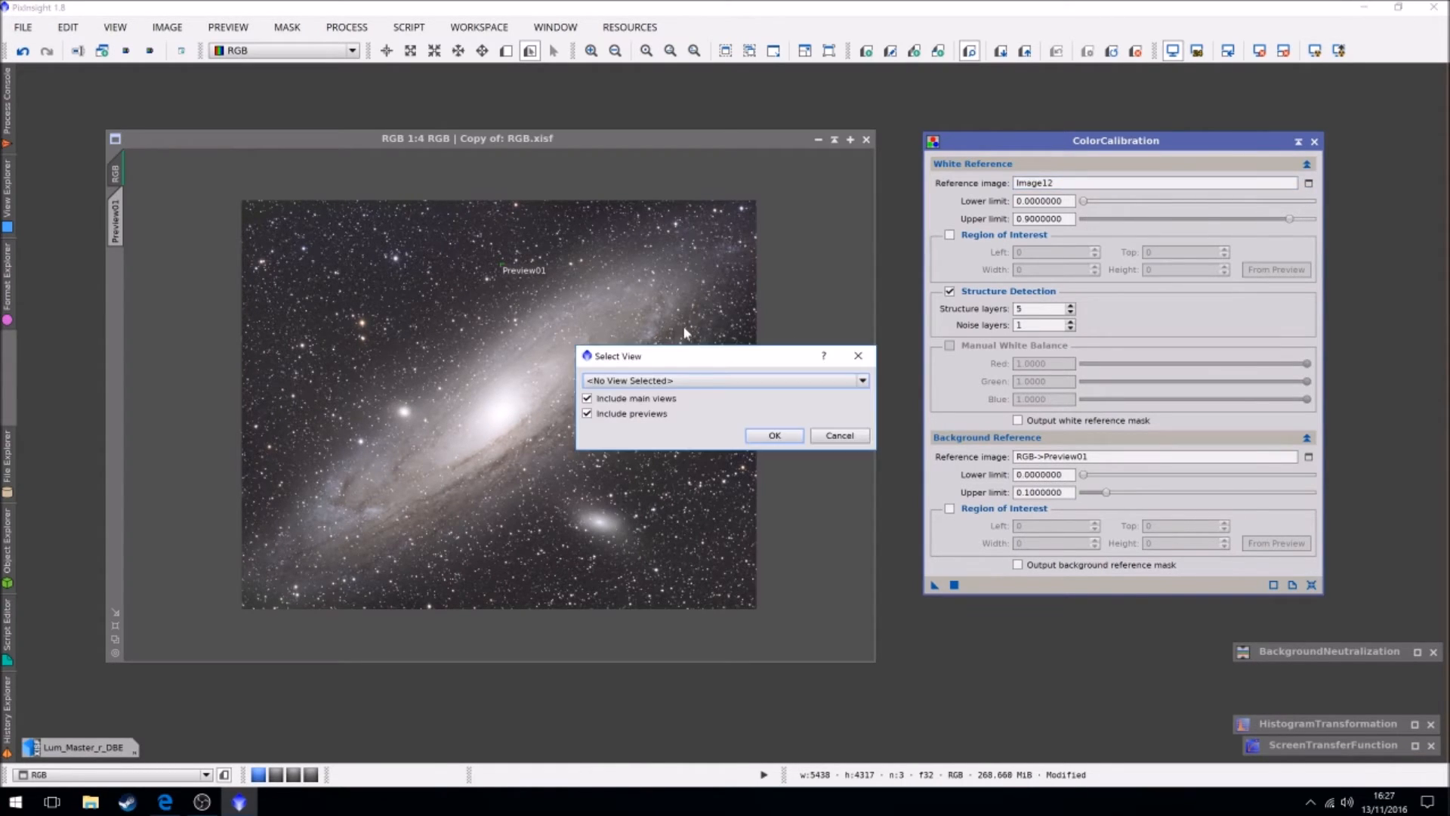
pyautogui.click(697, 382)
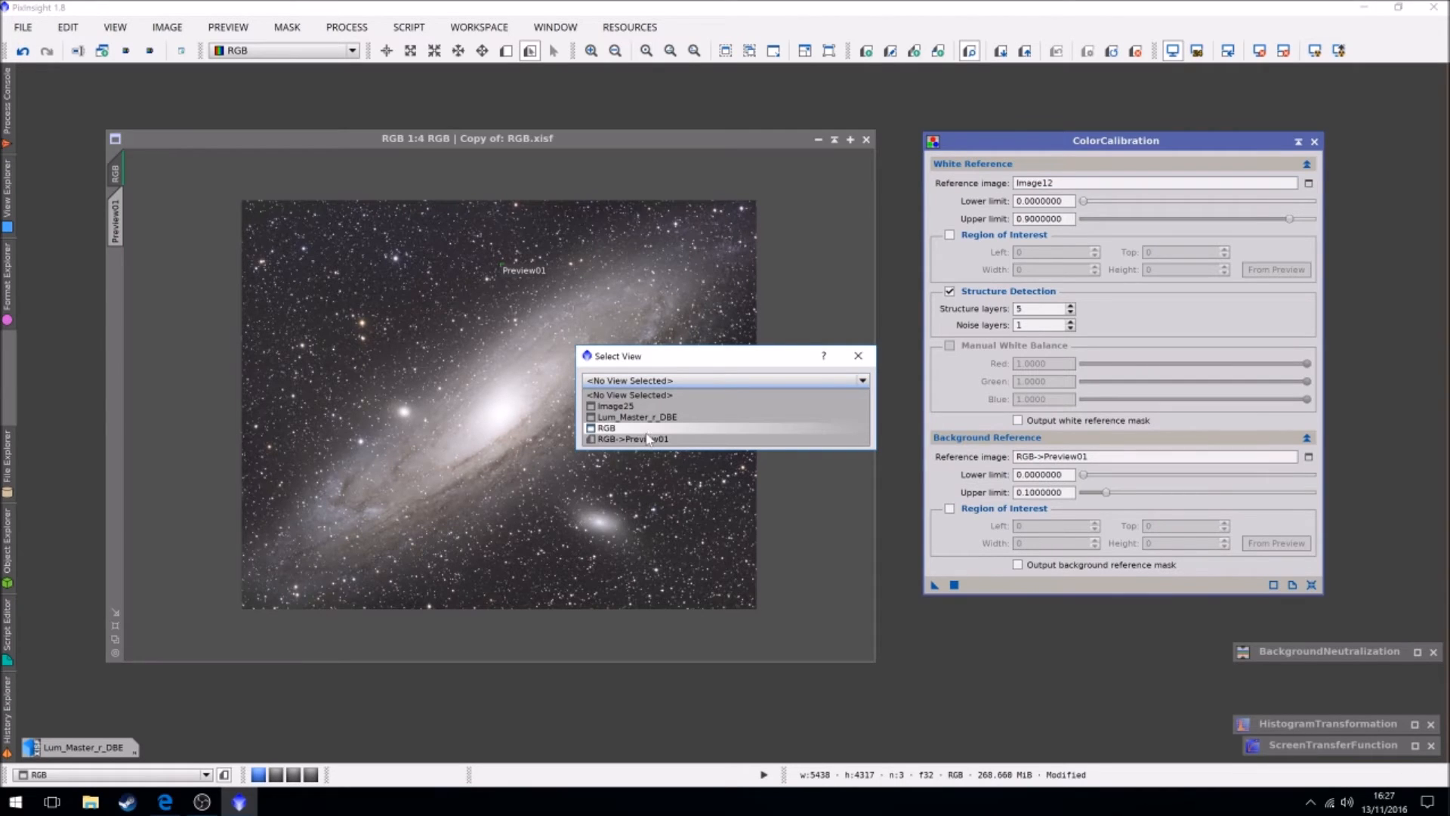
pyautogui.click(649, 429)
pyautogui.click(760, 437)
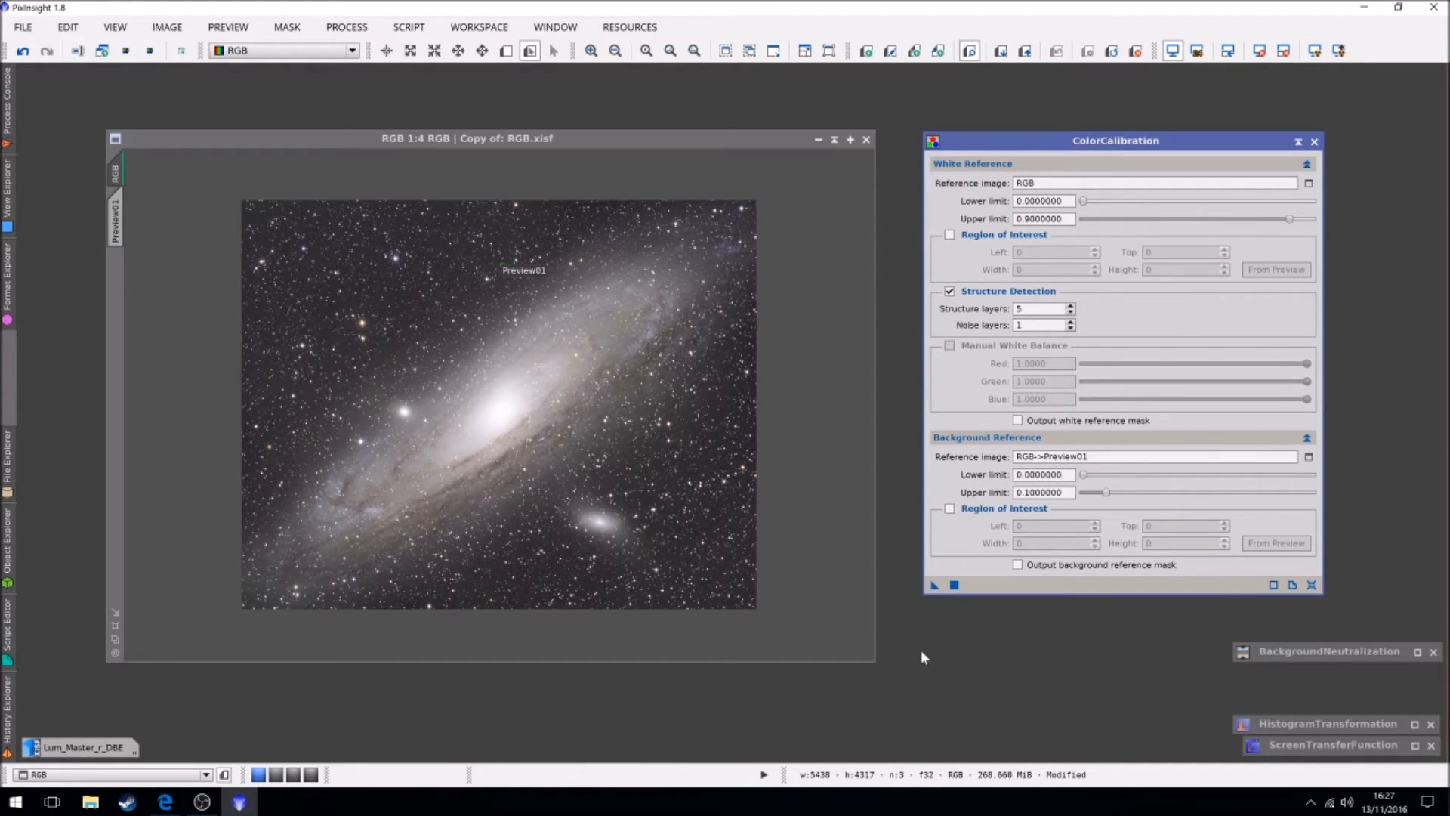
pyautogui.moveTo(935, 588); pyautogui.dragTo(543, 411)
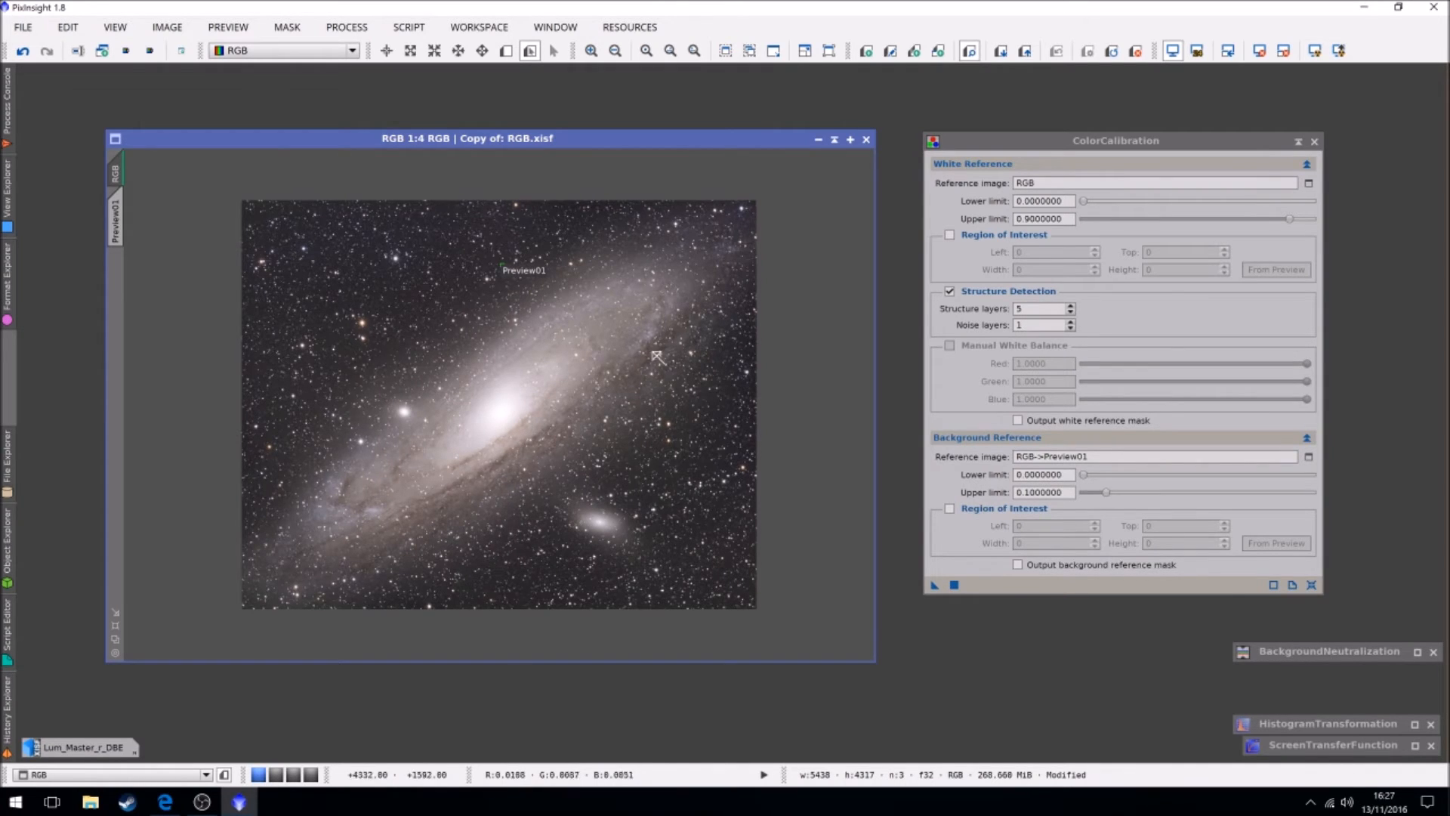
# Step: Delete Preview01 from the RGB image, and collapse and park the ColorCalibration window
pyautogui.click(120, 219)
pyautogui.rightClick(118, 220)
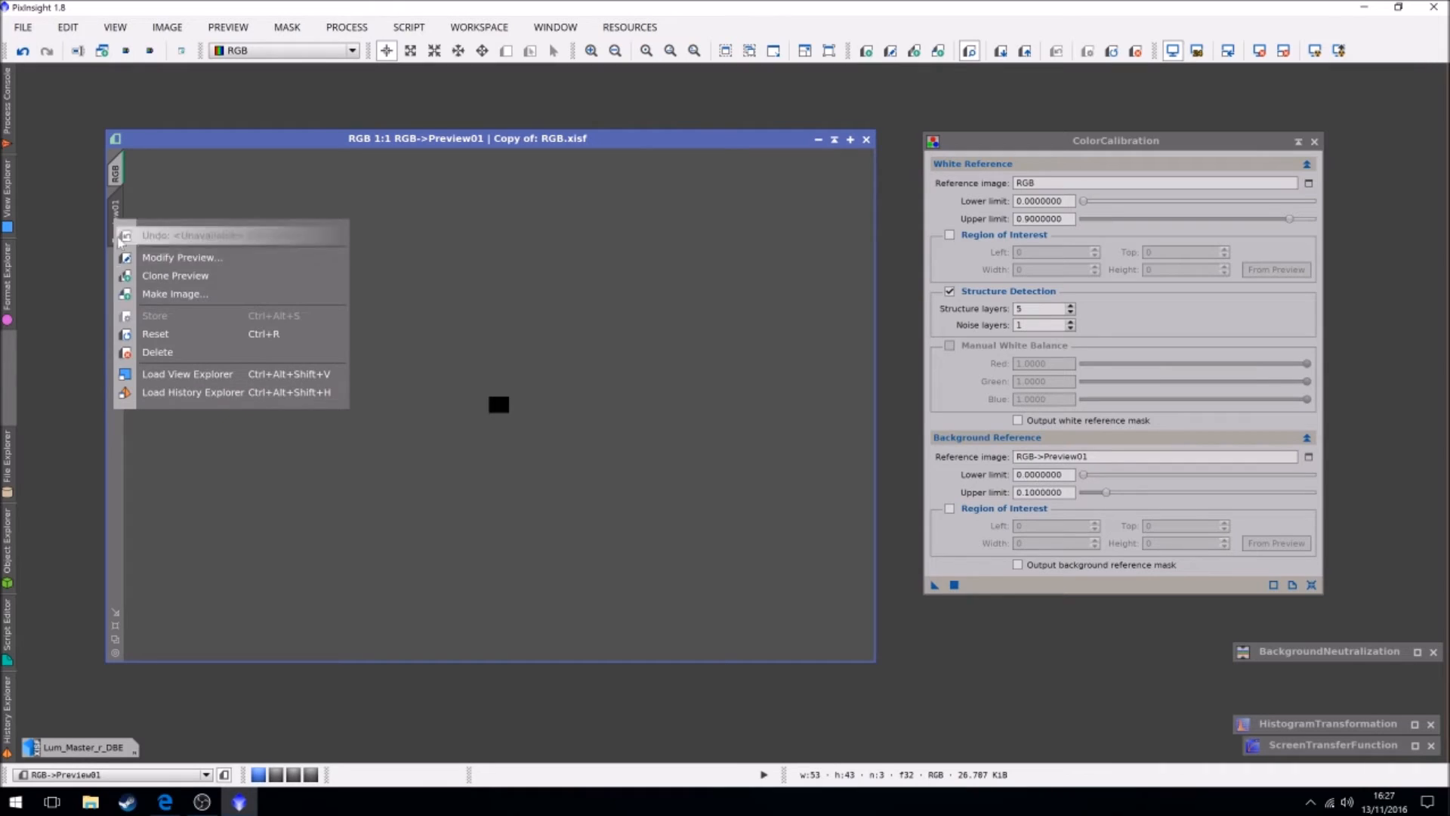
pyautogui.click(159, 352)
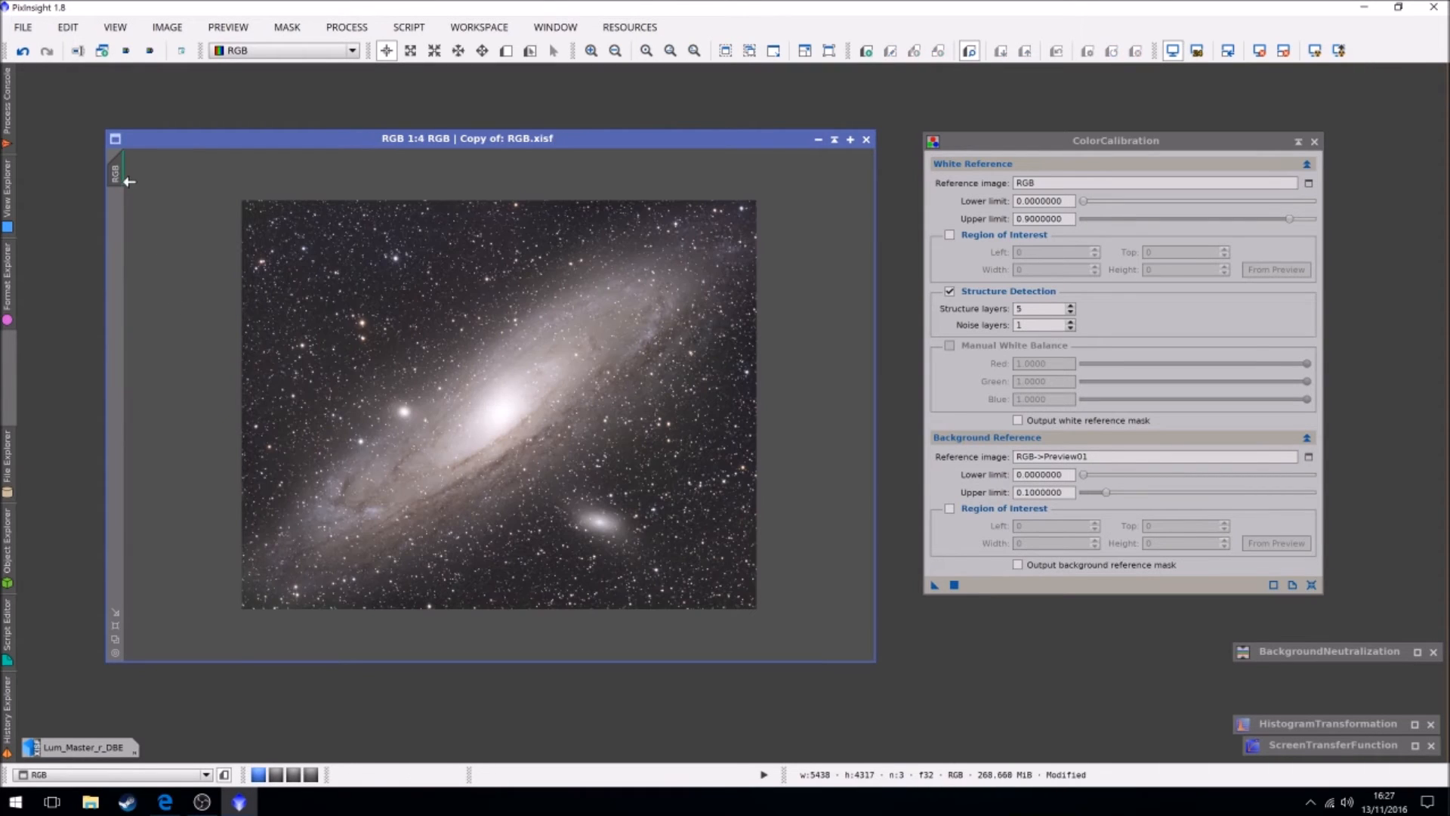
pyautogui.click(1299, 142)
pyautogui.moveTo(1147, 652); pyautogui.dragTo(1301, 626)
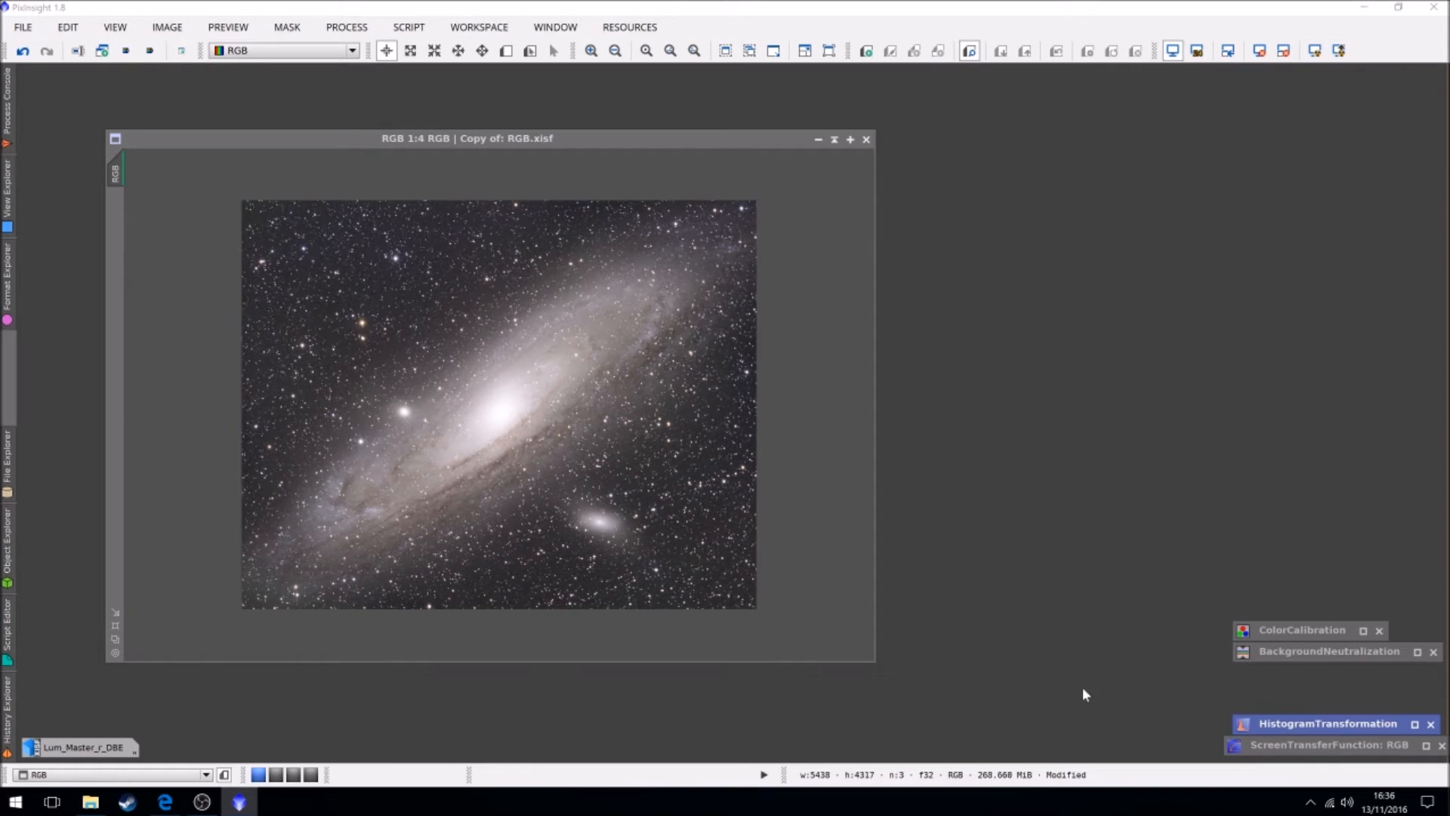
# Step: Open HistogramTransformation and ScreenTransferFunction, recompute the RGB image's automatic screen stretch, and transfer that stretch to HistogramTransformation
pyautogui.doubleClick(1282, 725)
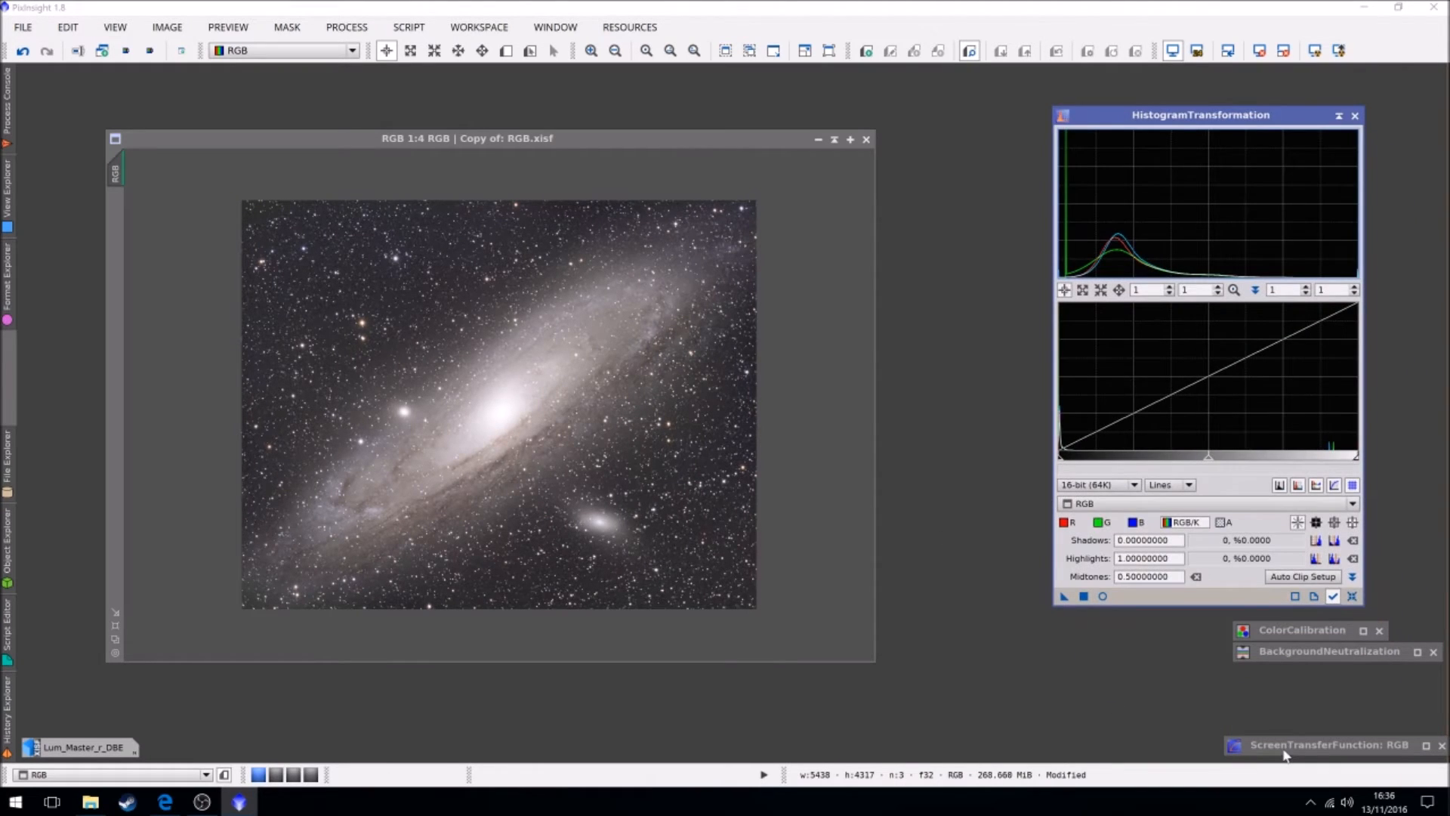
pyautogui.doubleClick(1283, 745)
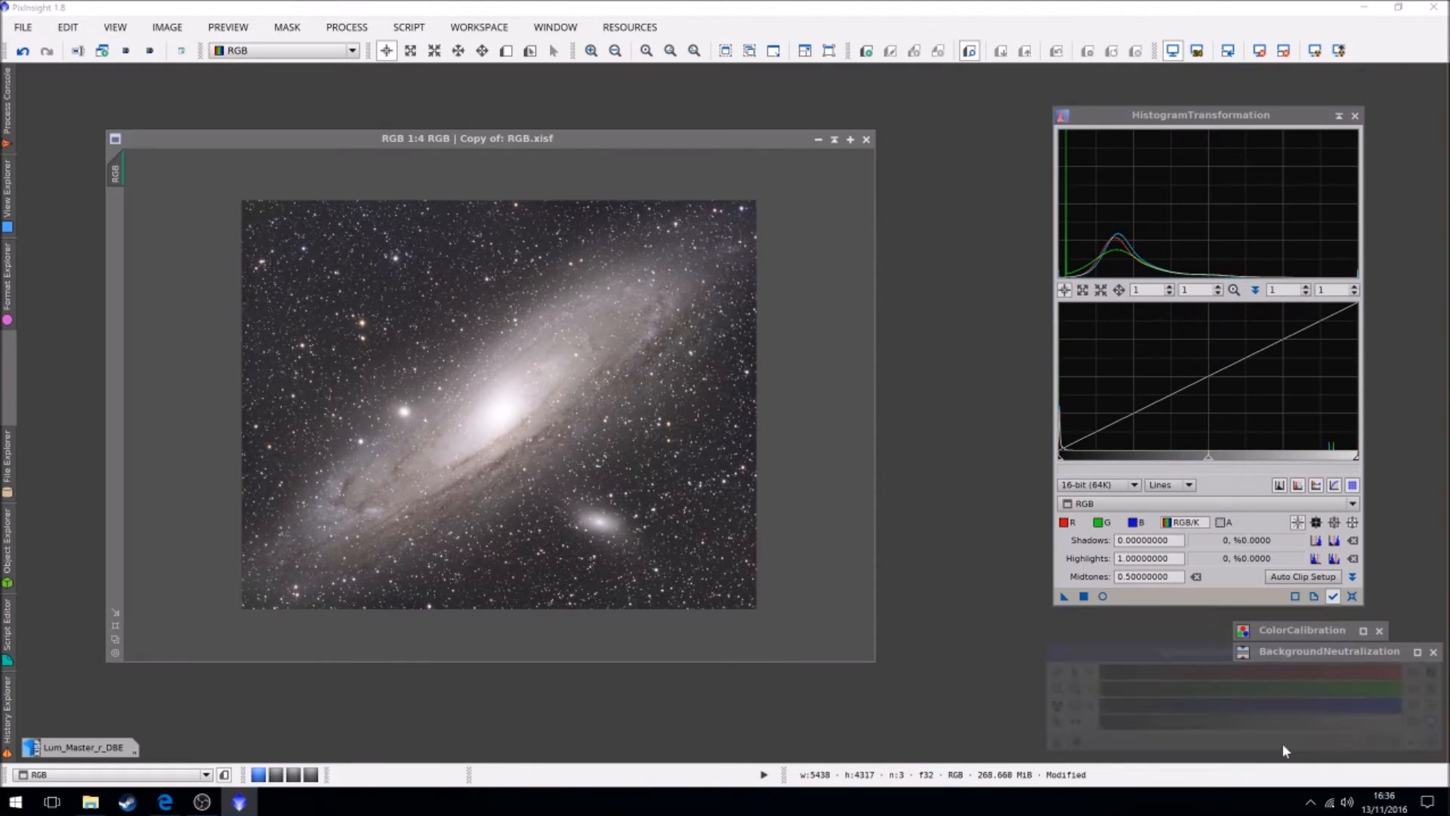
pyautogui.click(1283, 50)
pyautogui.click(1316, 51)
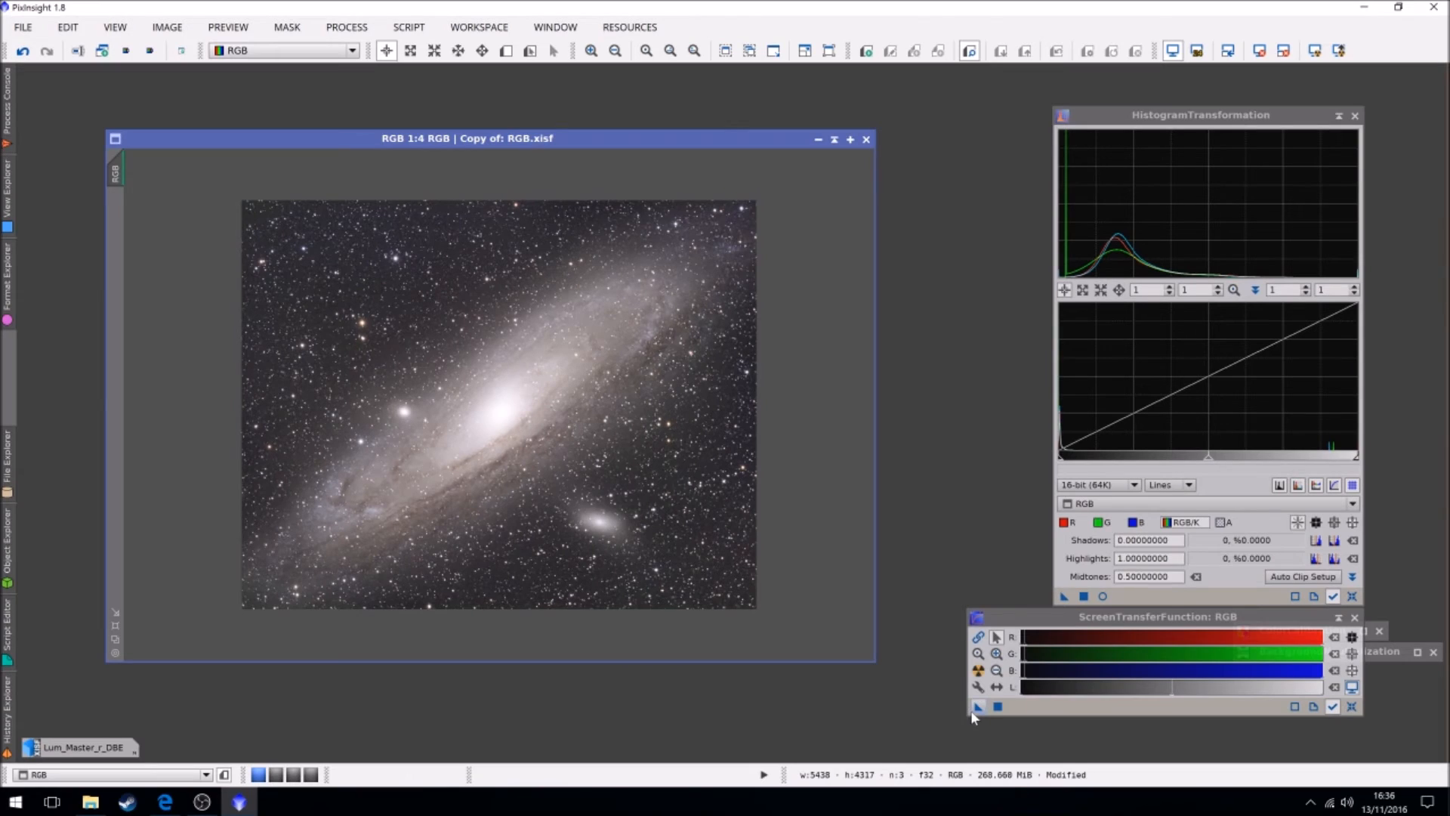
pyautogui.moveTo(978, 708); pyautogui.dragTo(1179, 597)
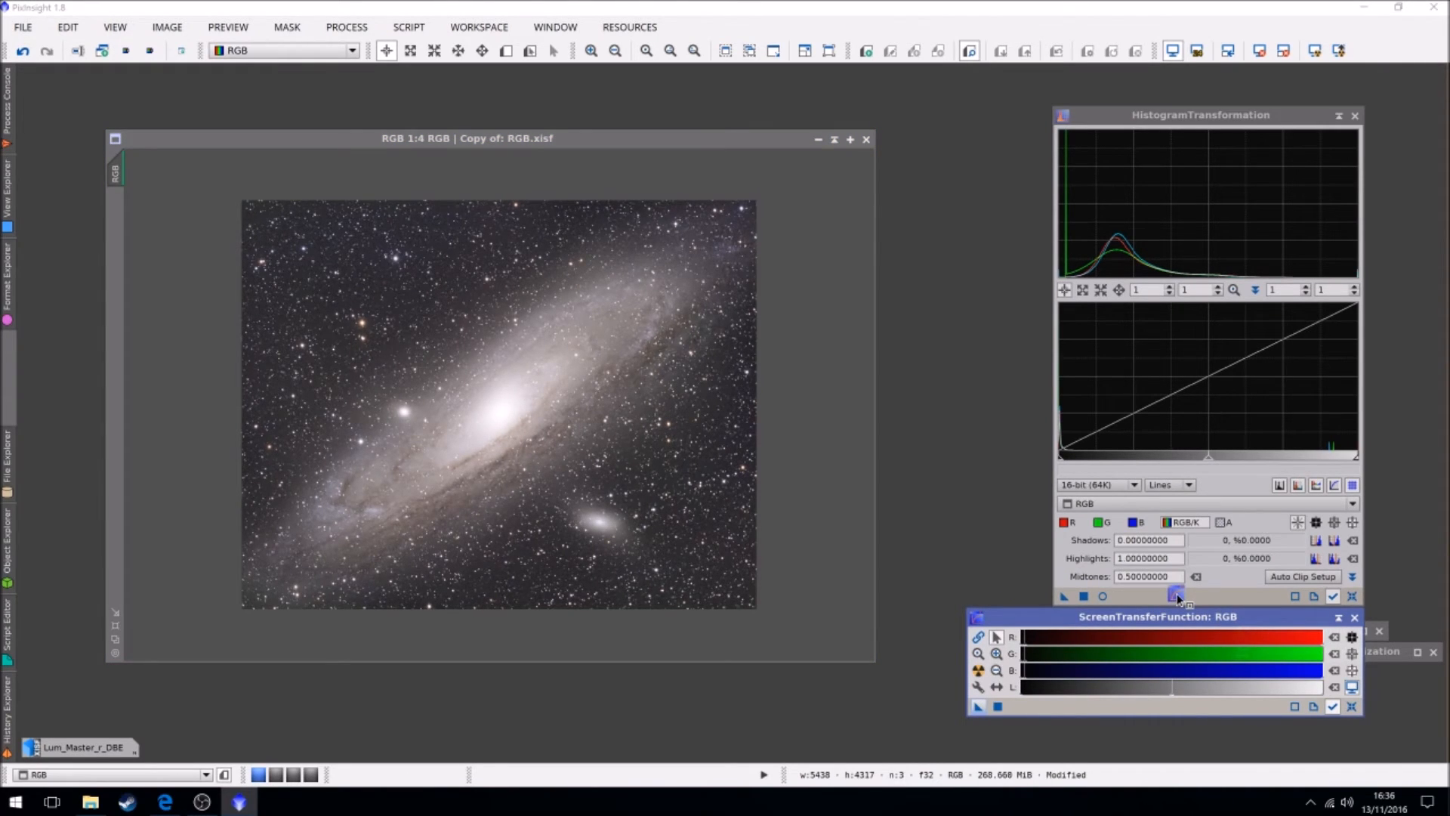
pyautogui.moveTo(1177, 597); pyautogui.dragTo(1179, 600)
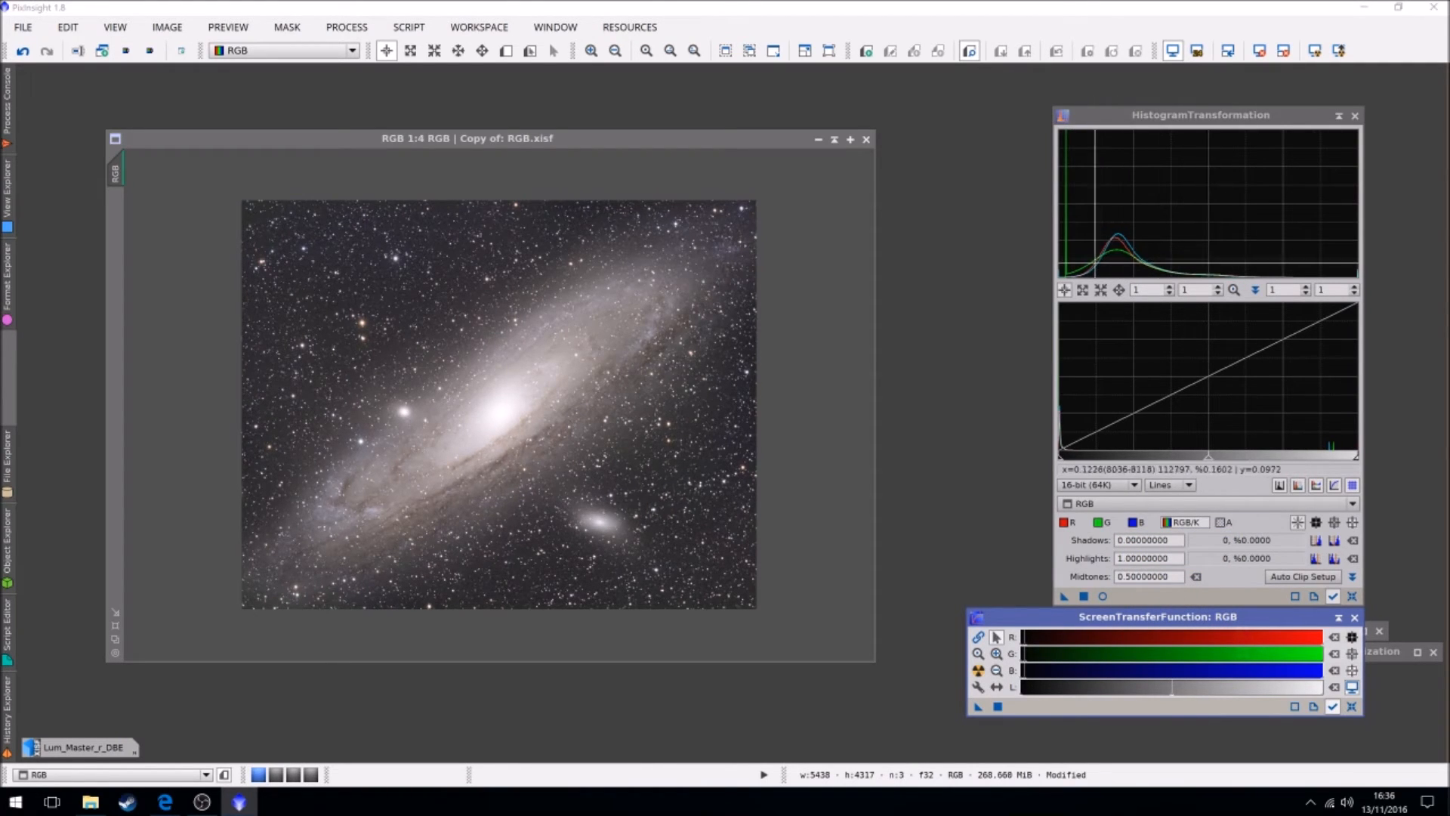
# Step: Remove the screen stretch, apply the histogram stretch permanently to the RGB image, and close both stretch processes after resetting HistogramTransformation
pyautogui.click(1284, 50)
pyautogui.moveTo(1062, 597); pyautogui.dragTo(598, 456)
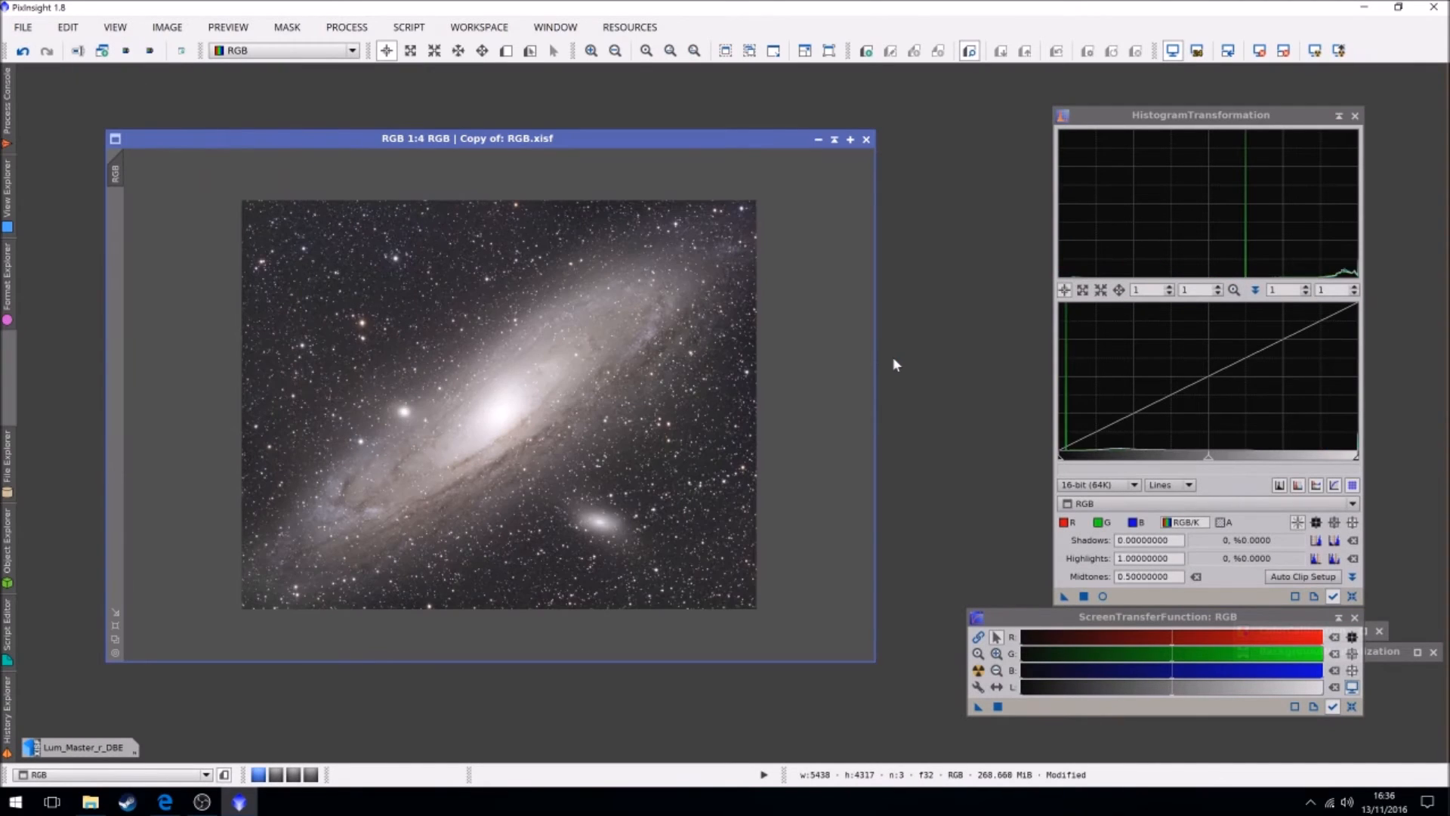
pyautogui.click(1352, 596)
pyautogui.click(1355, 117)
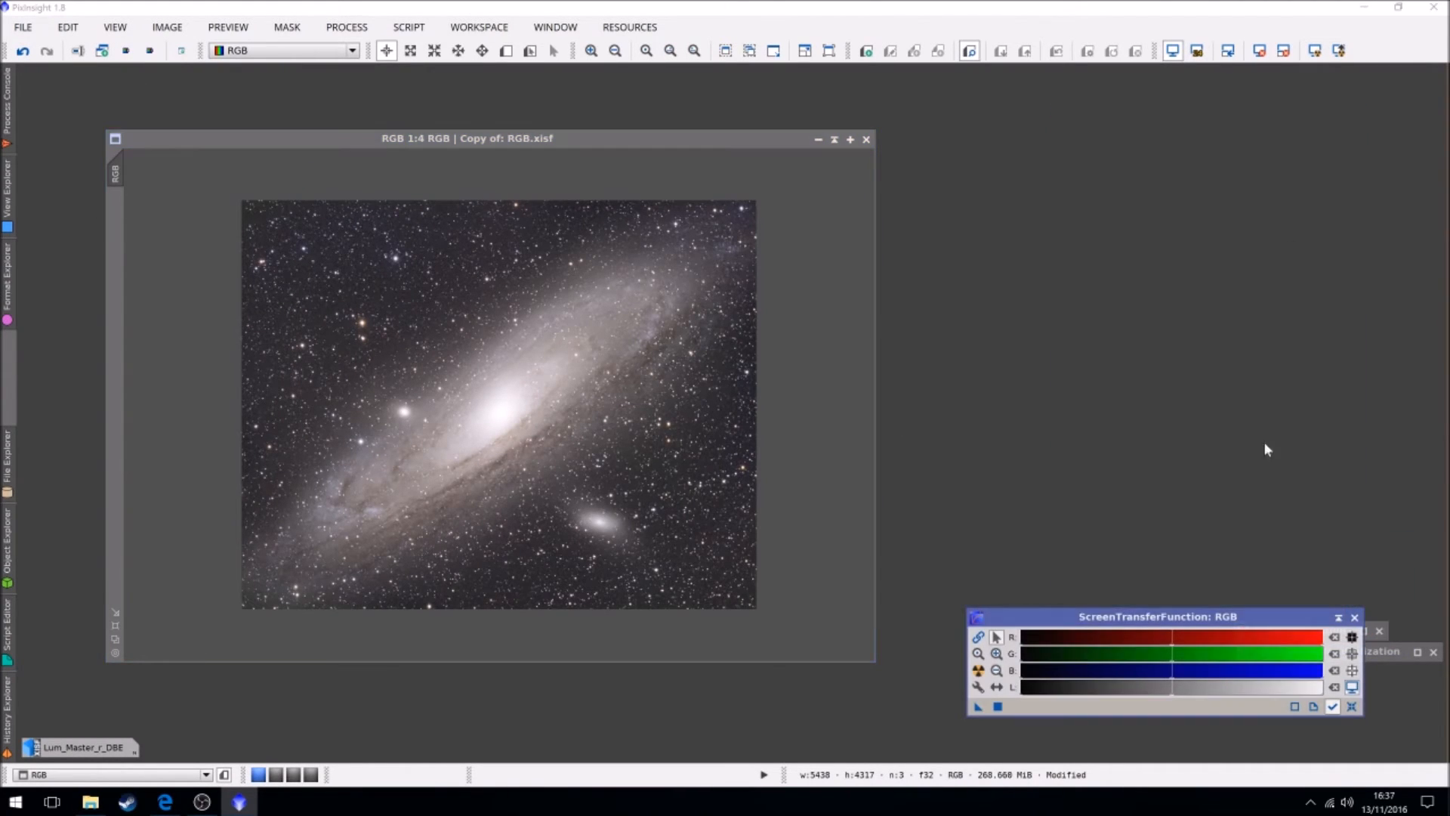
pyautogui.click(1355, 618)
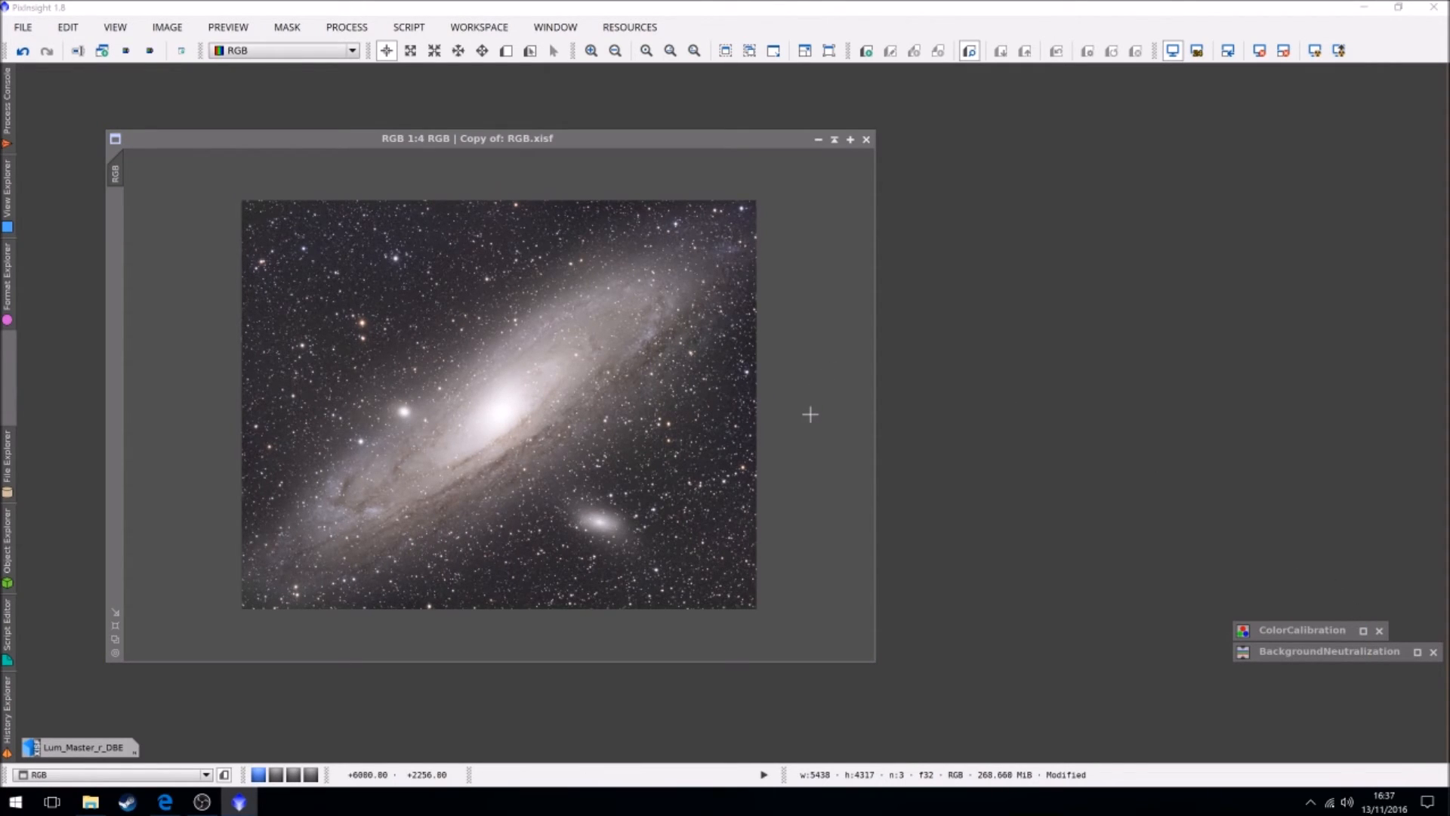
pyautogui.click(1285, 54)
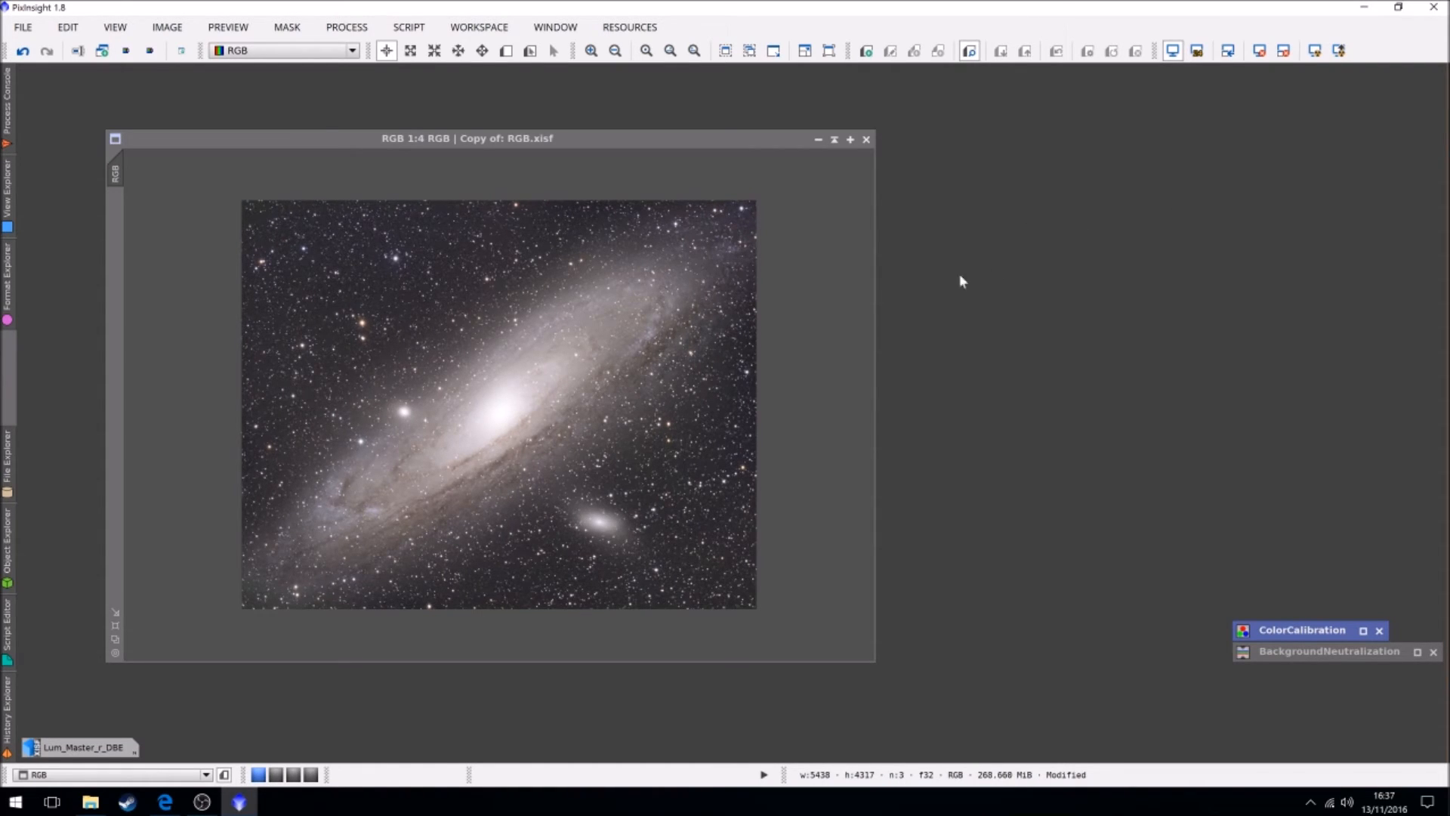
# Step: Open the CurvesTransformation process, reset its curves to default, and select the saturation curve
pyautogui.click(345, 27)
pyautogui.moveTo(409, 362)
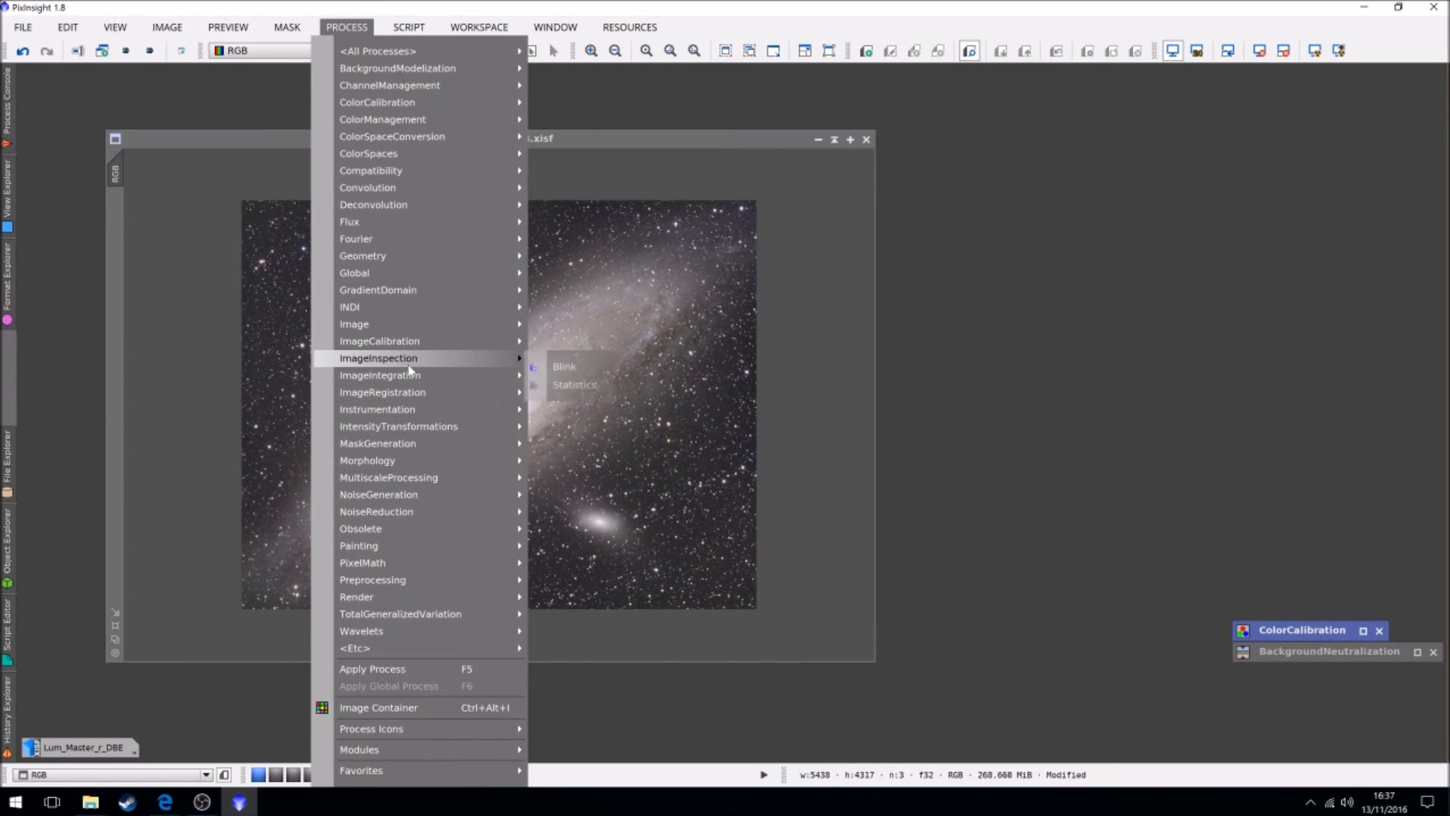
pyautogui.moveTo(428, 428)
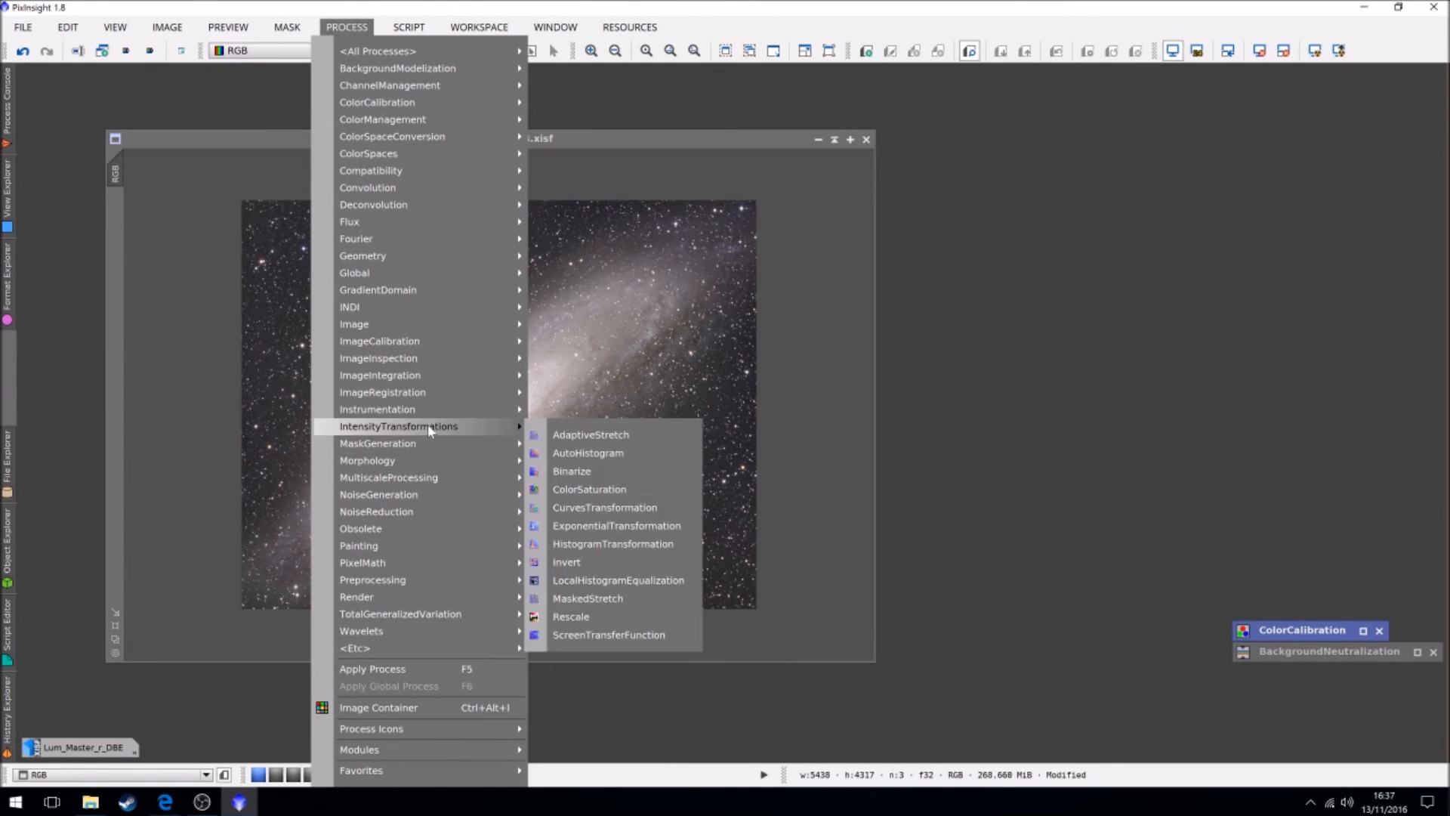
pyautogui.click(597, 507)
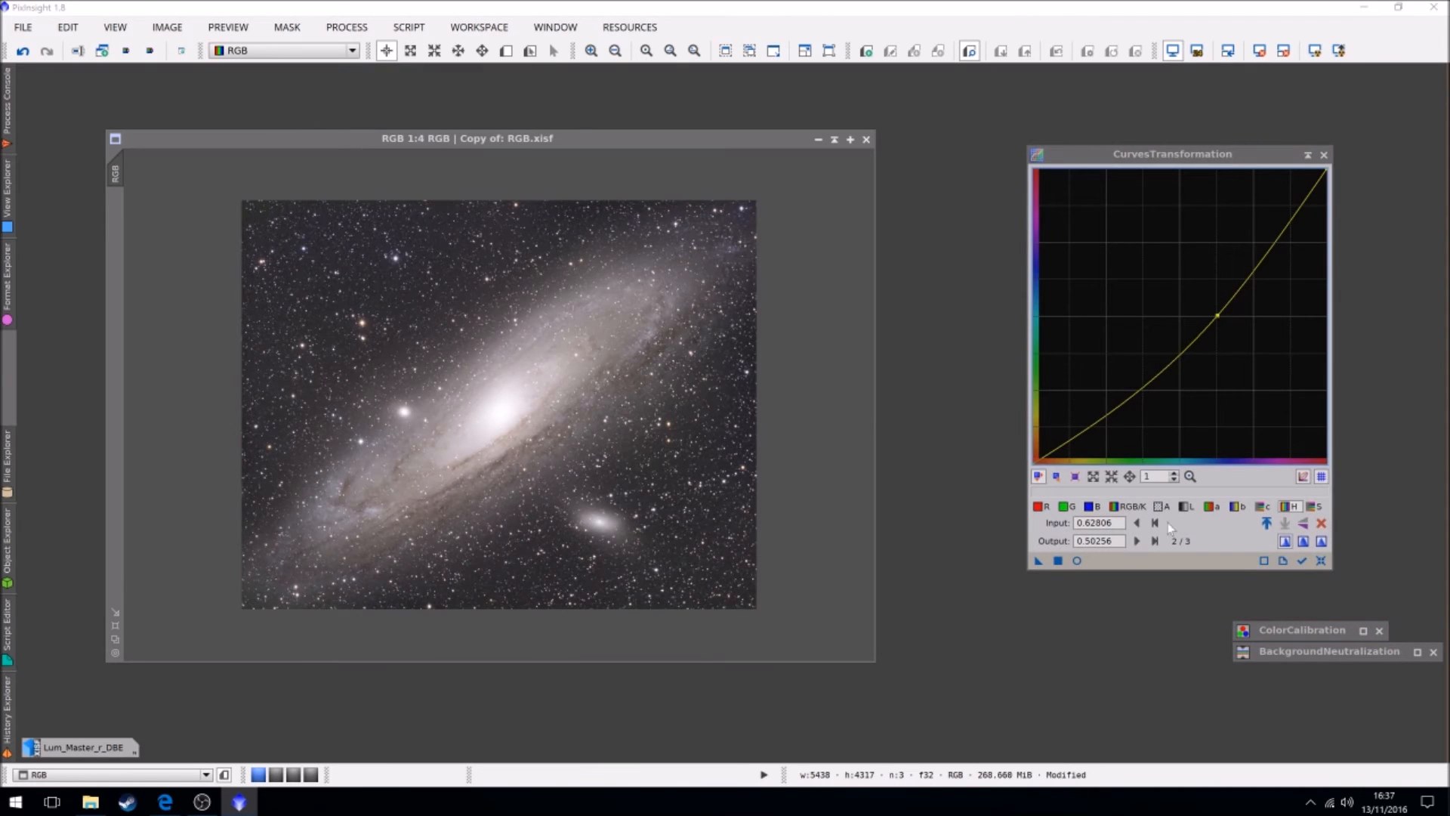
pyautogui.click(1321, 563)
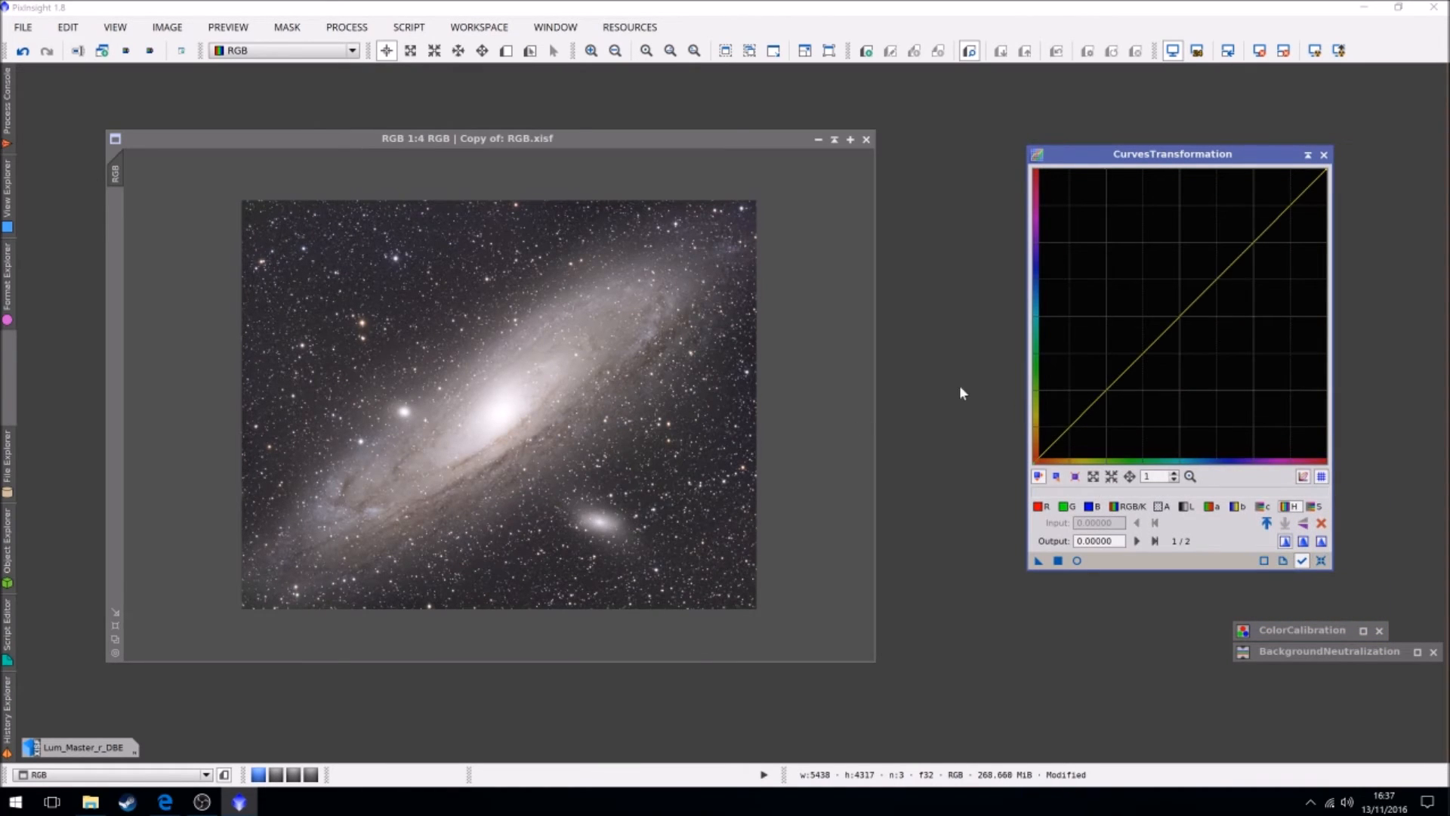
pyautogui.click(1321, 511)
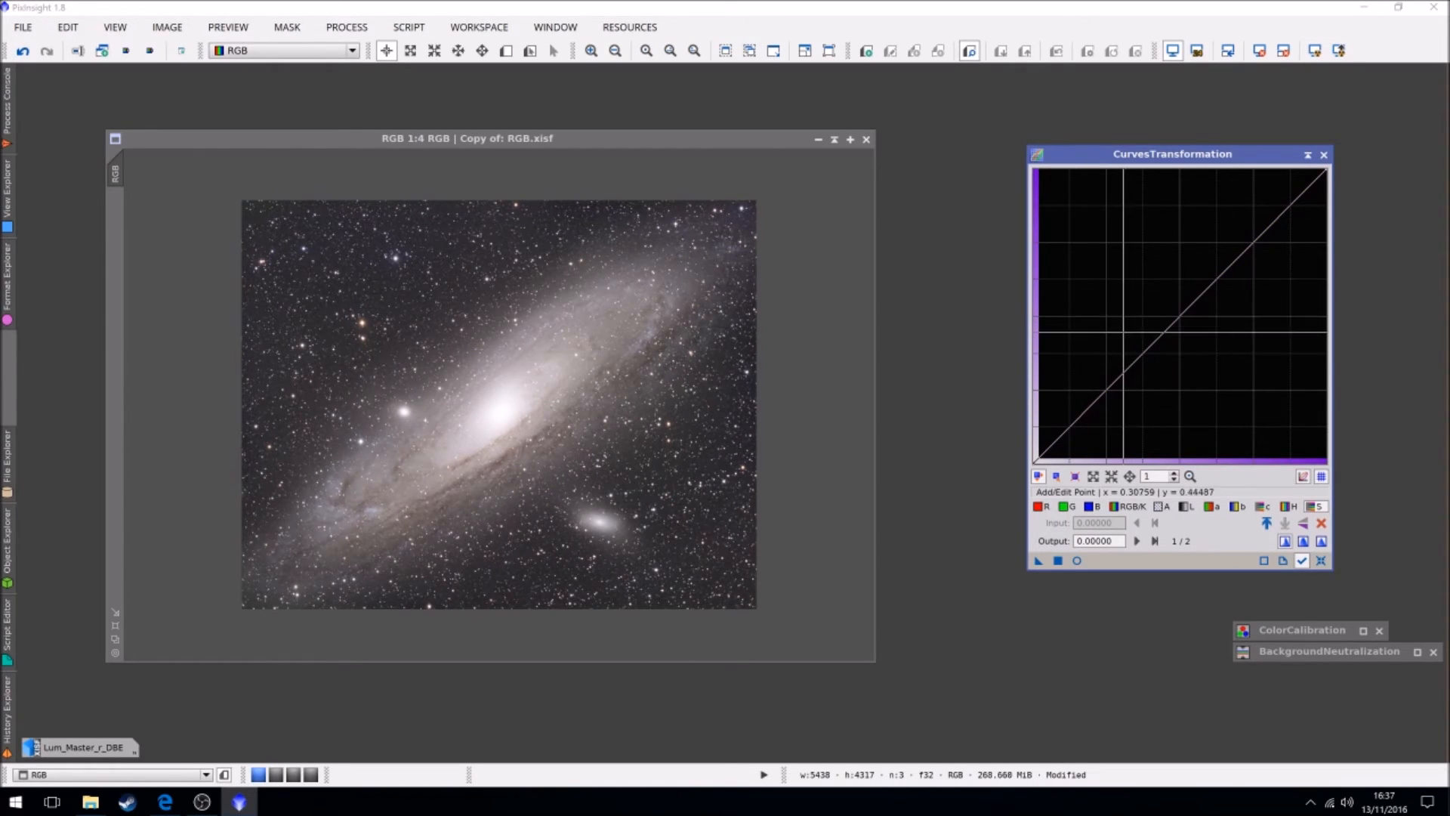
# Step: With a real-time preview open, raise the saturation curve through a midpoint at input 0.43501 and output 0.56154
pyautogui.click(1077, 560)
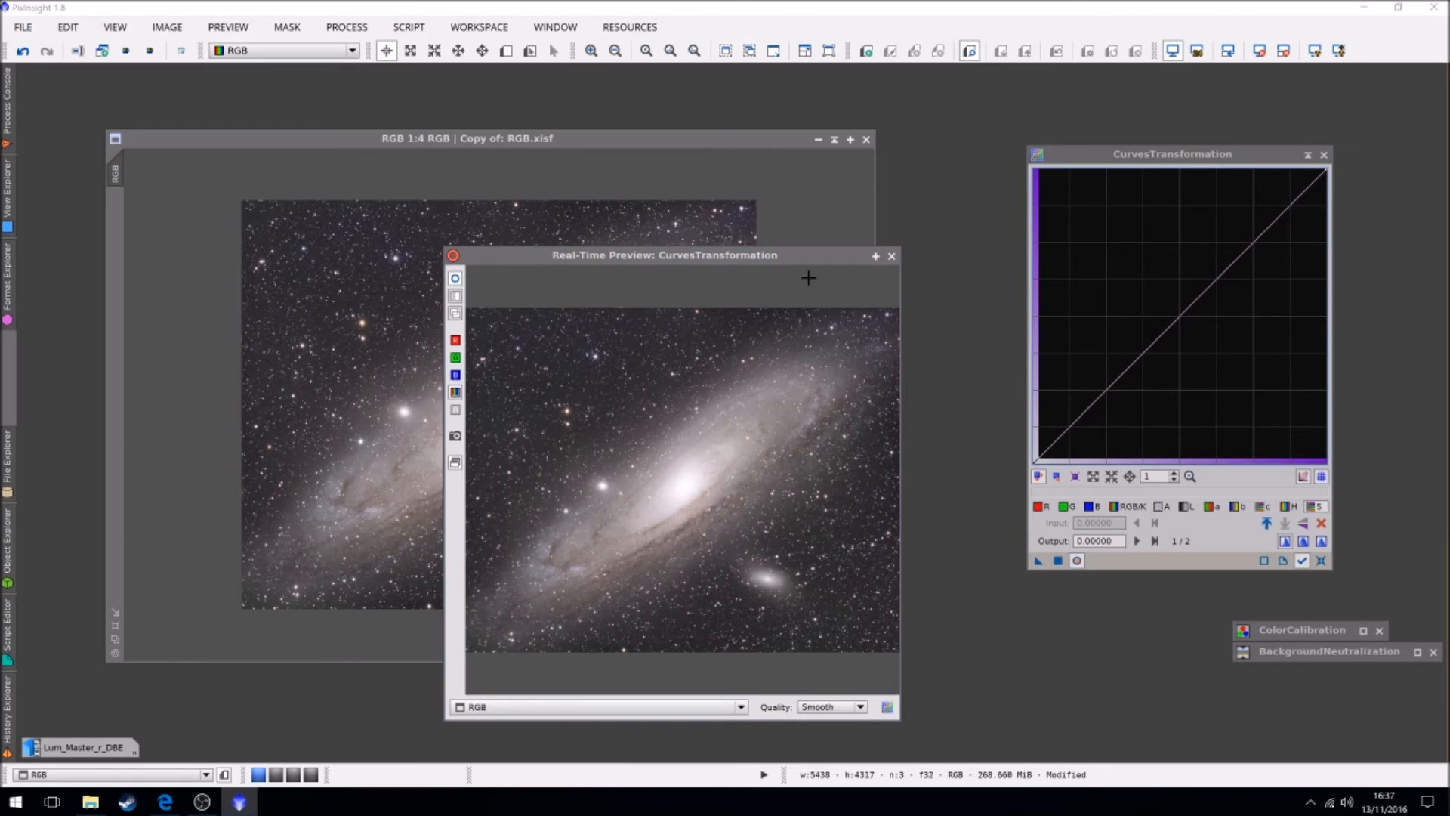
pyautogui.moveTo(818, 260); pyautogui.dragTo(900, 259)
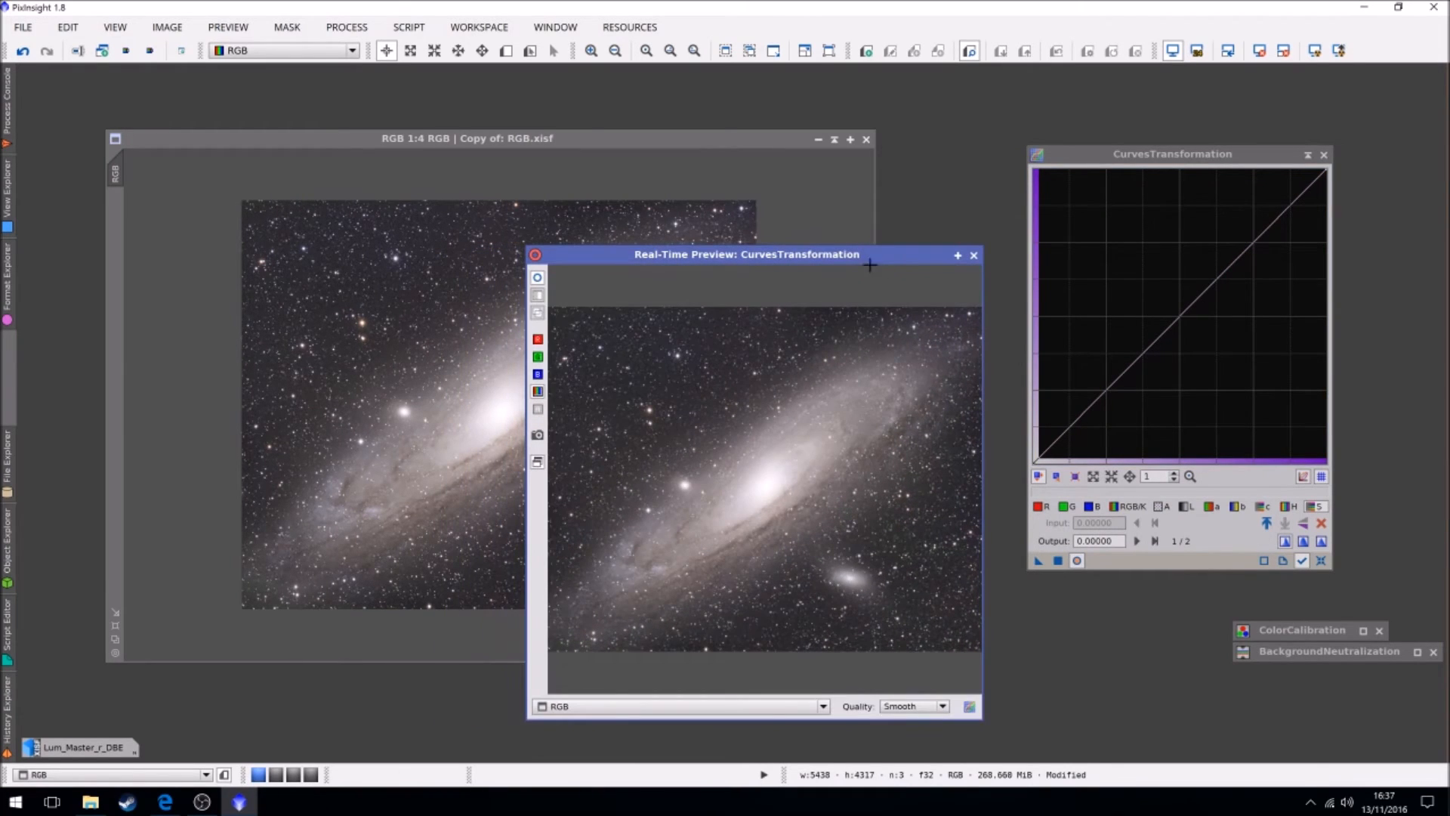
pyautogui.click(1176, 309)
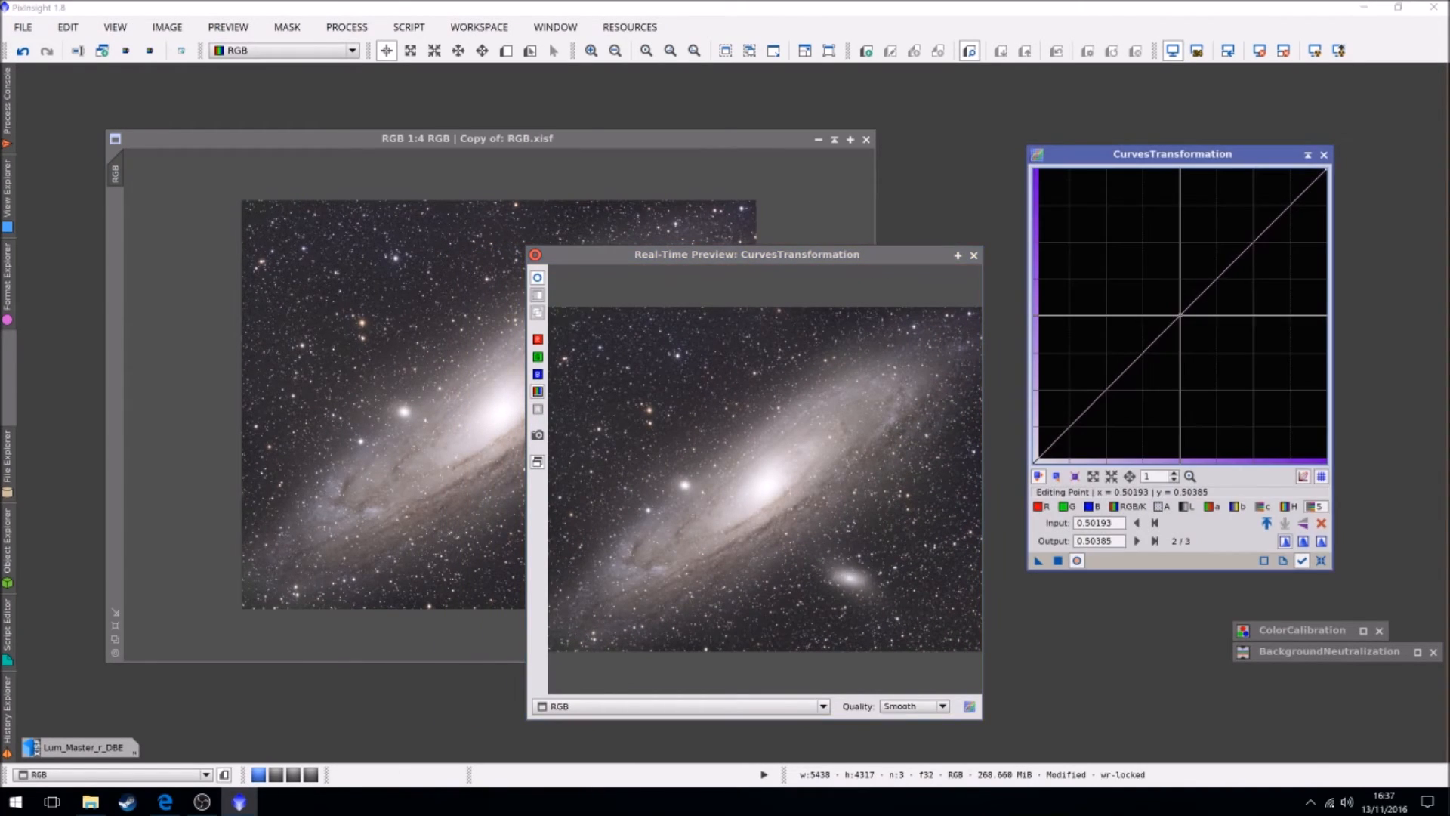
pyautogui.moveTo(1177, 309); pyautogui.dragTo(1129, 255)
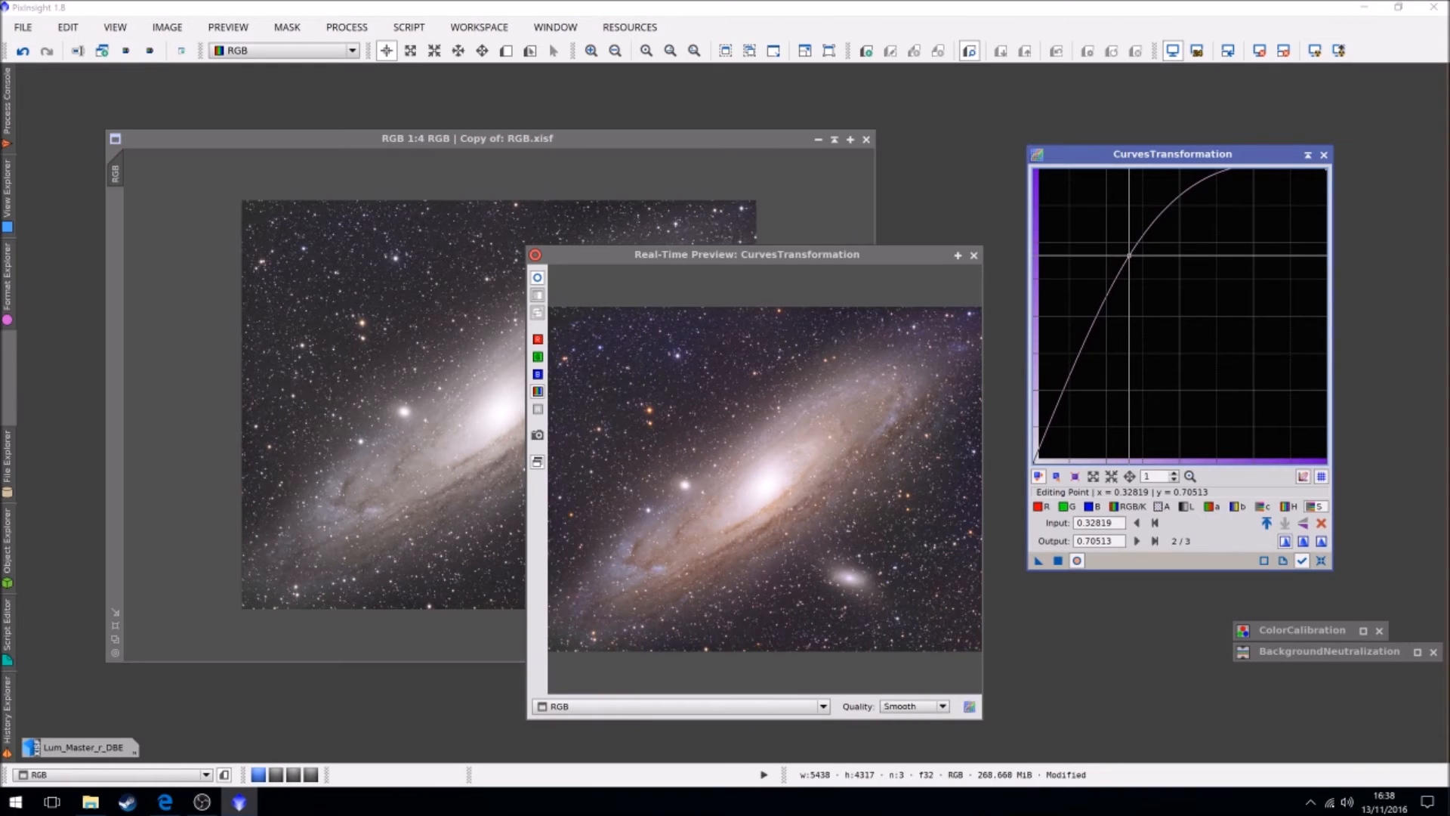
pyautogui.moveTo(1129, 255); pyautogui.dragTo(1160, 298)
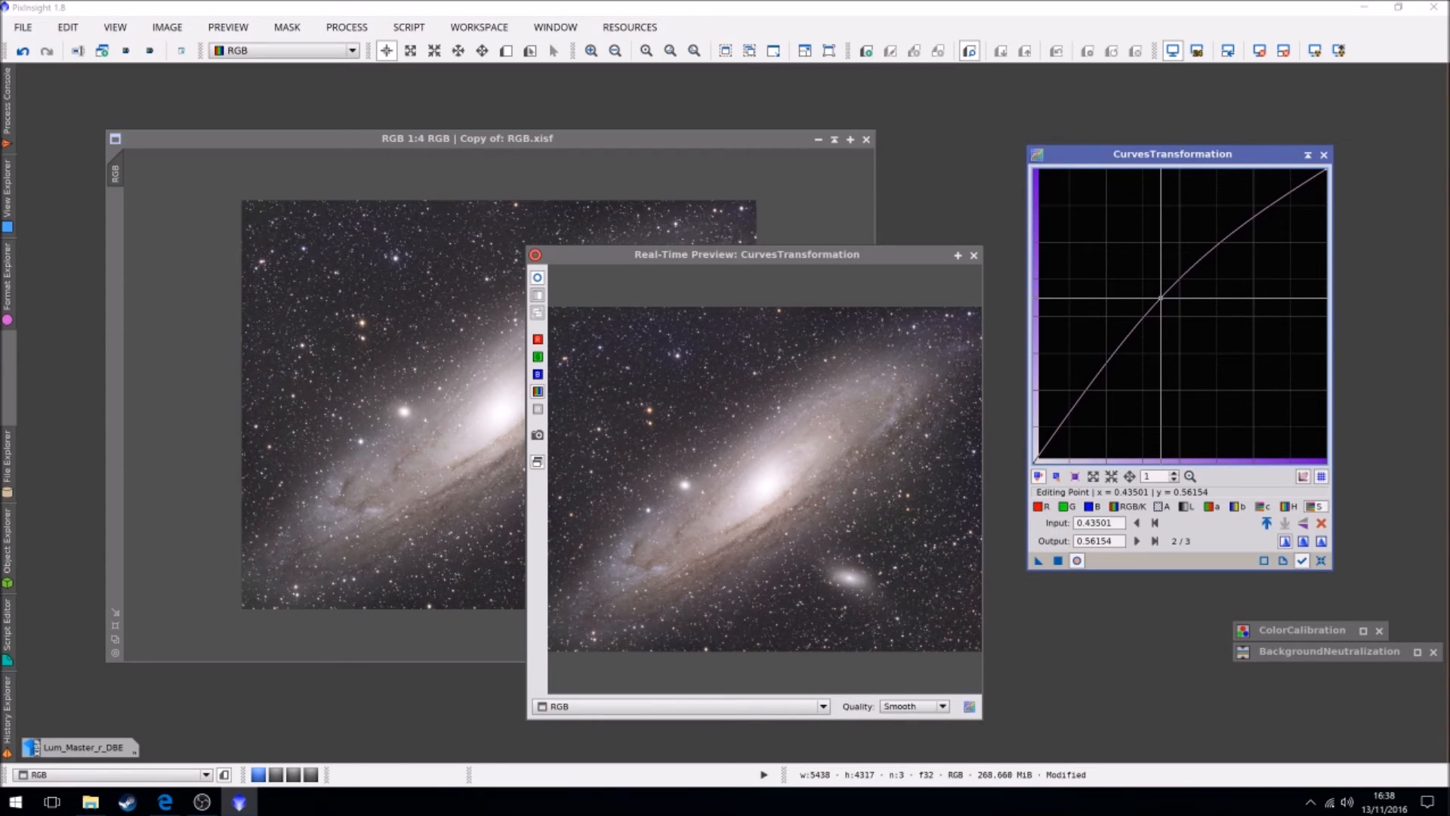
# Step: Set the saturation curve's midpoint to input 0.44144 and output 0.56026, close the real-time preview, and apply the curve to the RGB image
pyautogui.moveTo(1161, 298); pyautogui.dragTo(1162, 299)
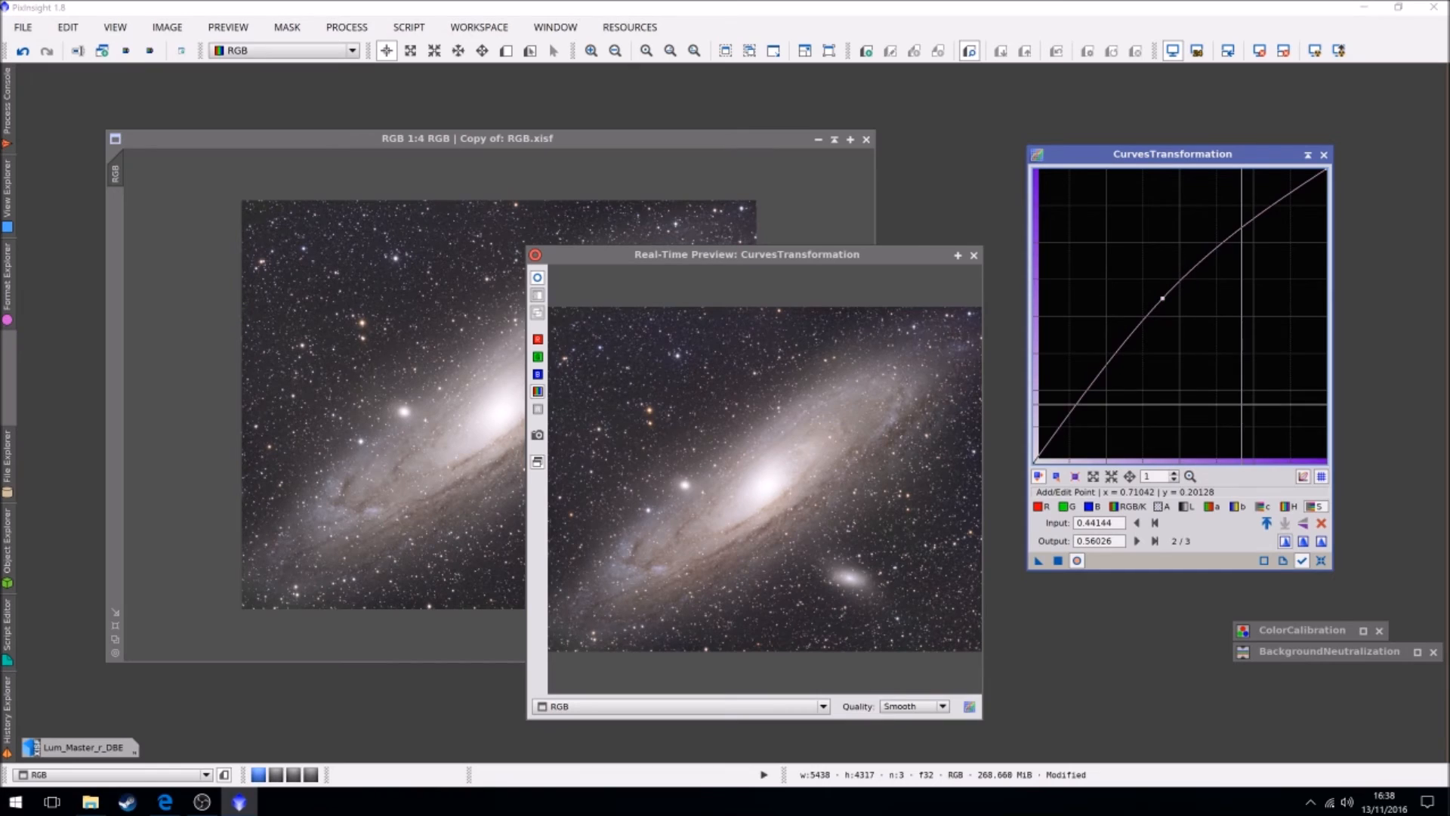
pyautogui.click(974, 256)
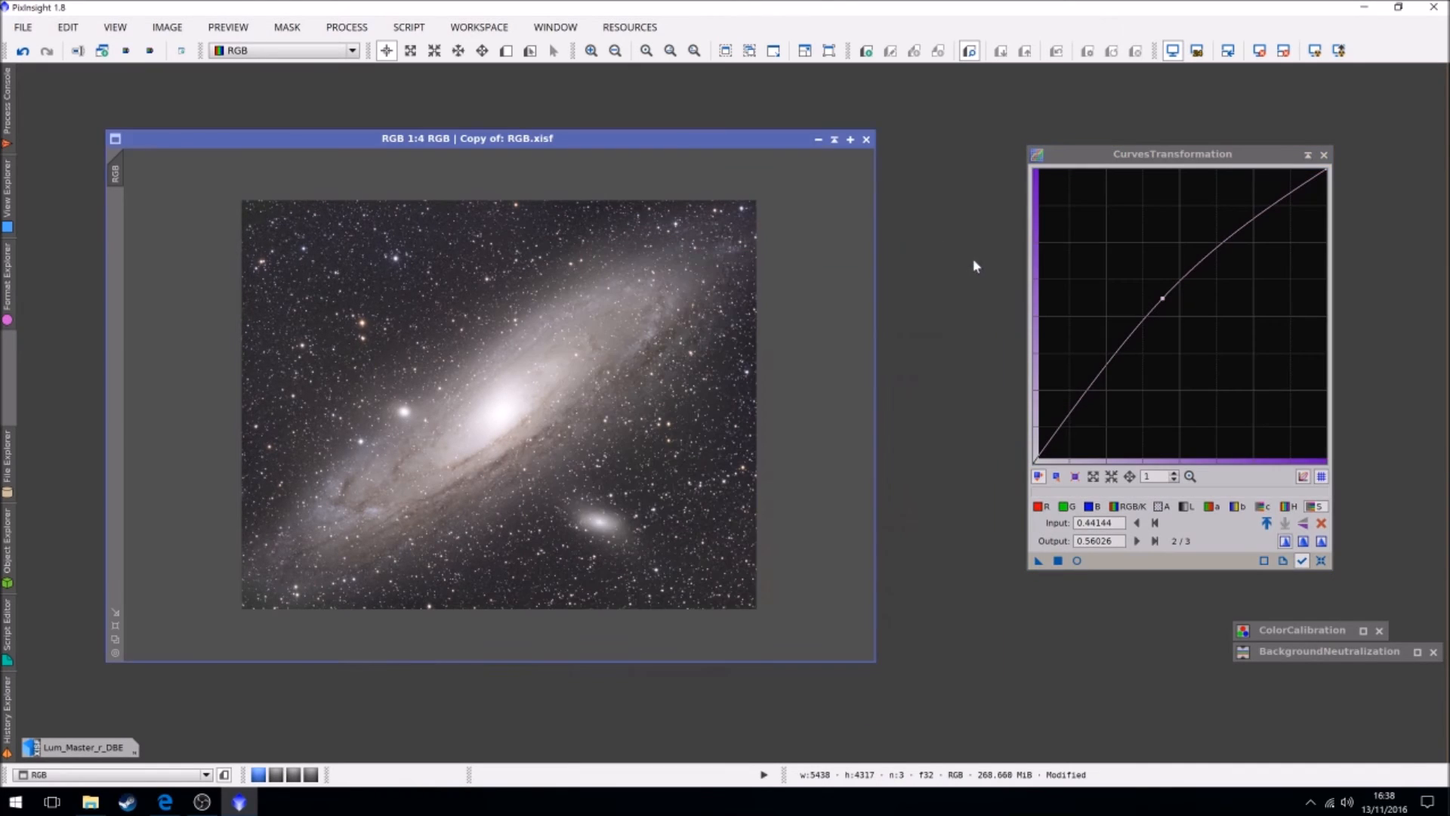
pyautogui.moveTo(1038, 560); pyautogui.dragTo(672, 430)
# Step: Open SCNR and apply it to the RGB image, removing green with Average Neutral protection, amount 1.00, and lightness preserved
pyautogui.click(347, 27)
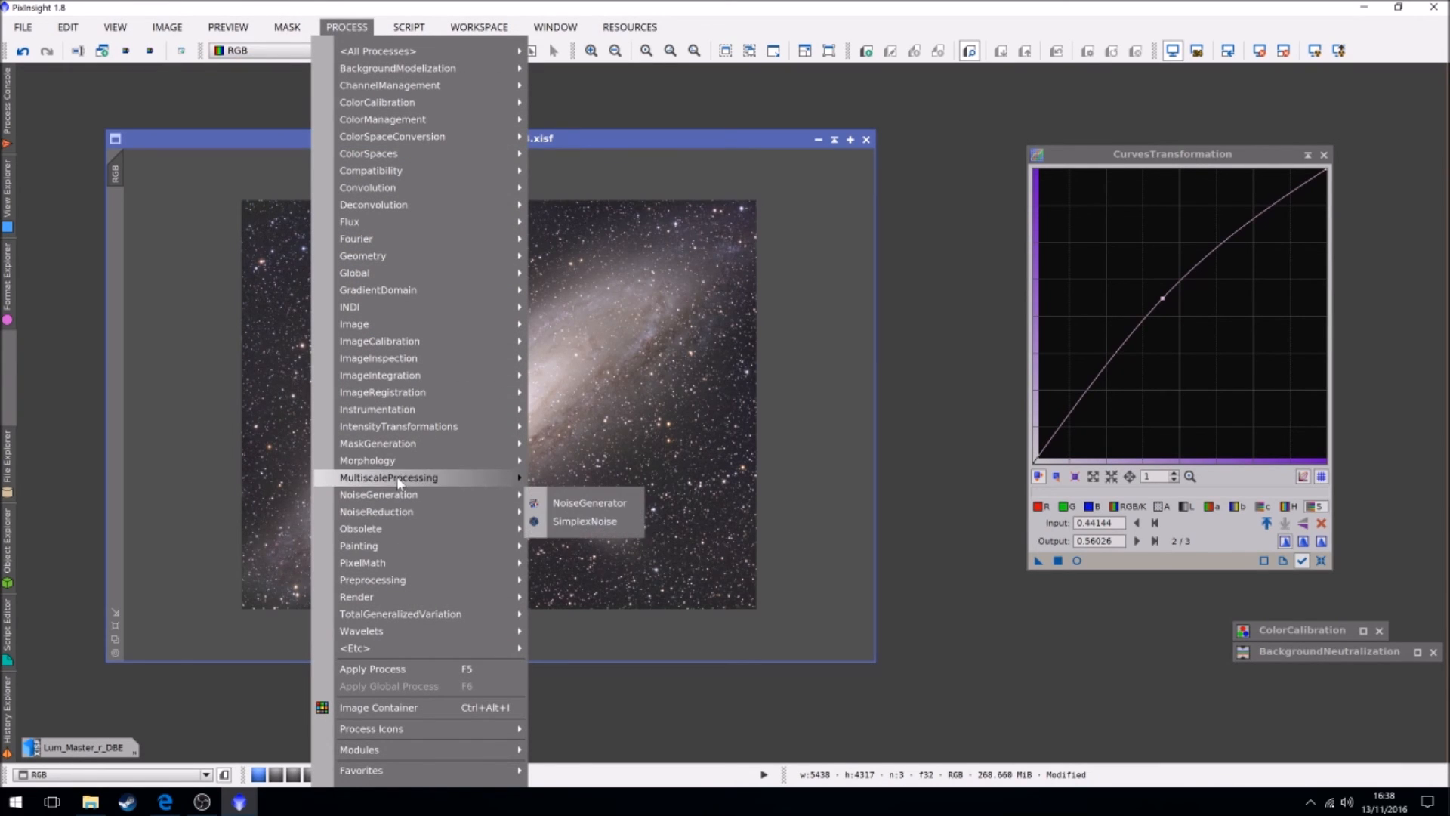
pyautogui.moveTo(404, 512)
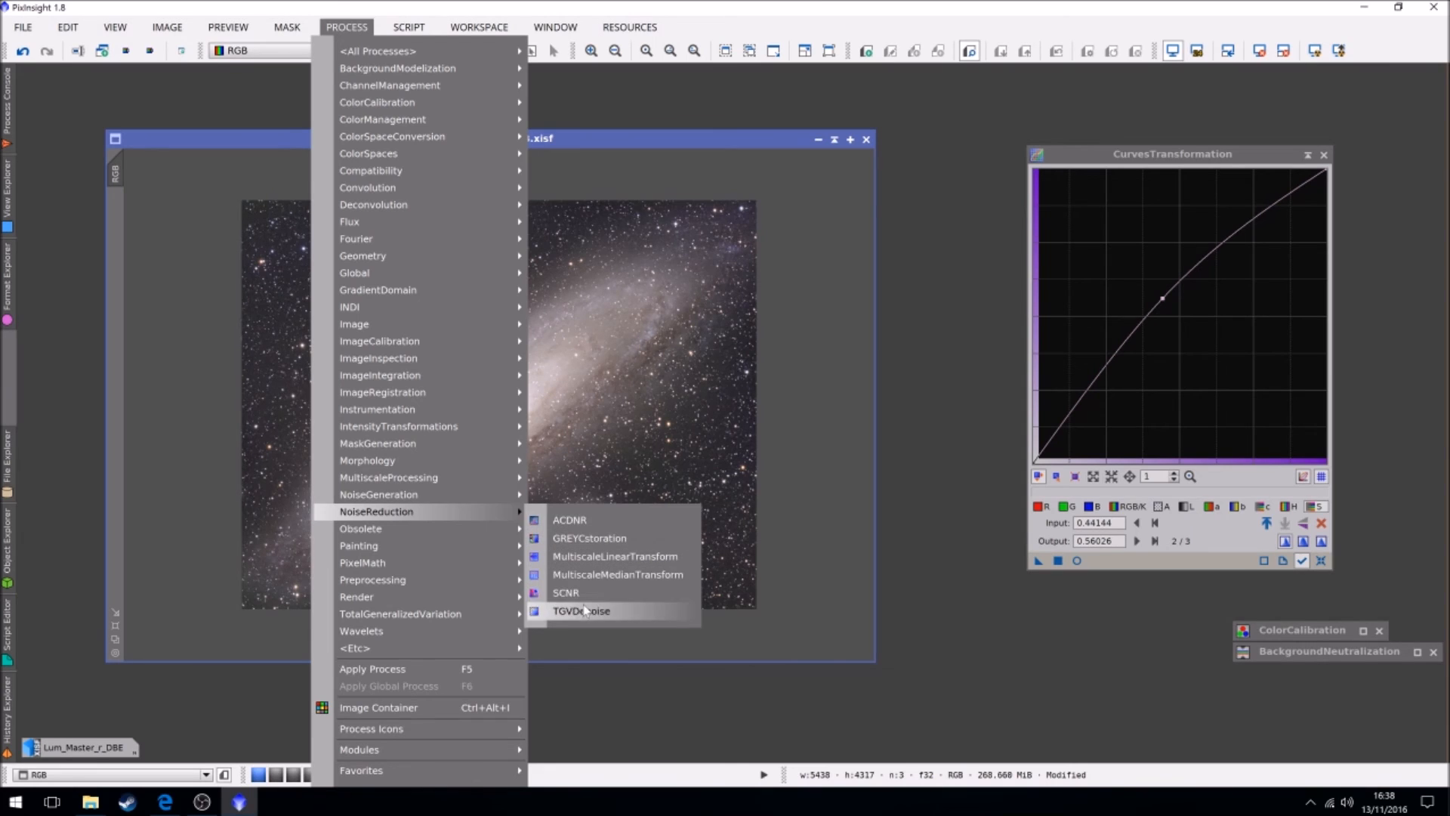
pyautogui.click(566, 593)
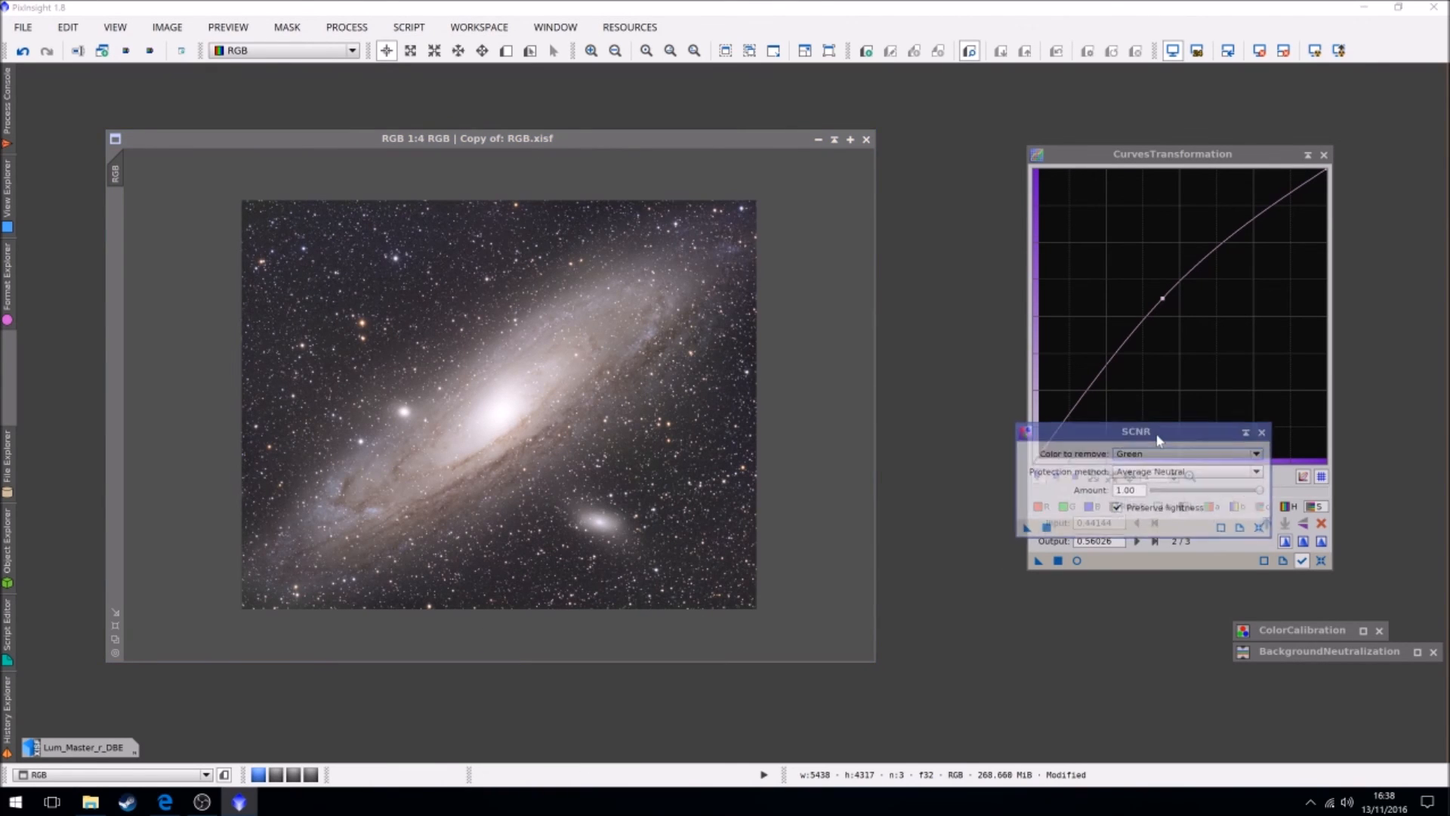
pyautogui.moveTo(1153, 432); pyautogui.dragTo(1084, 597)
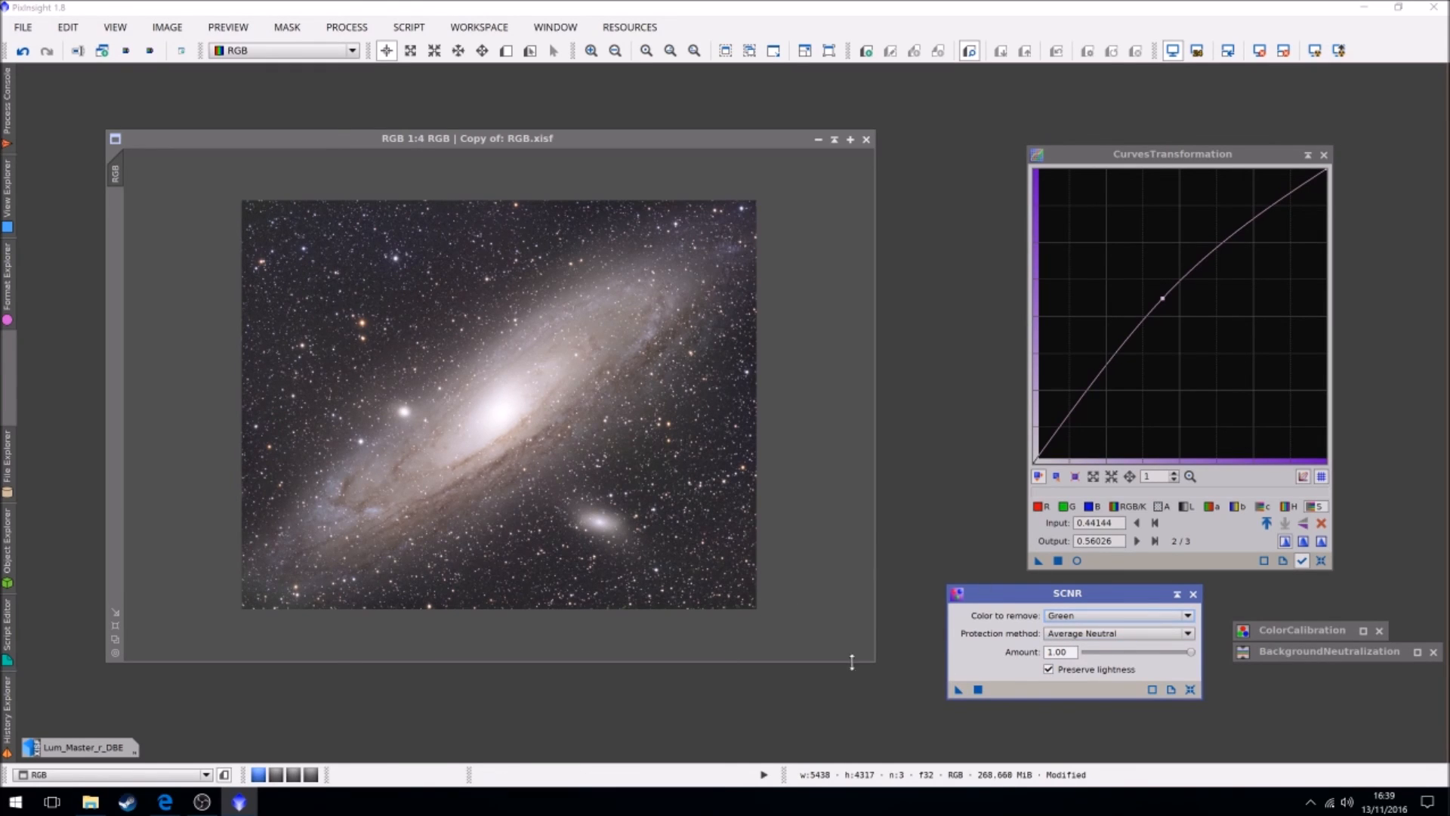
pyautogui.moveTo(958, 693); pyautogui.dragTo(494, 387)
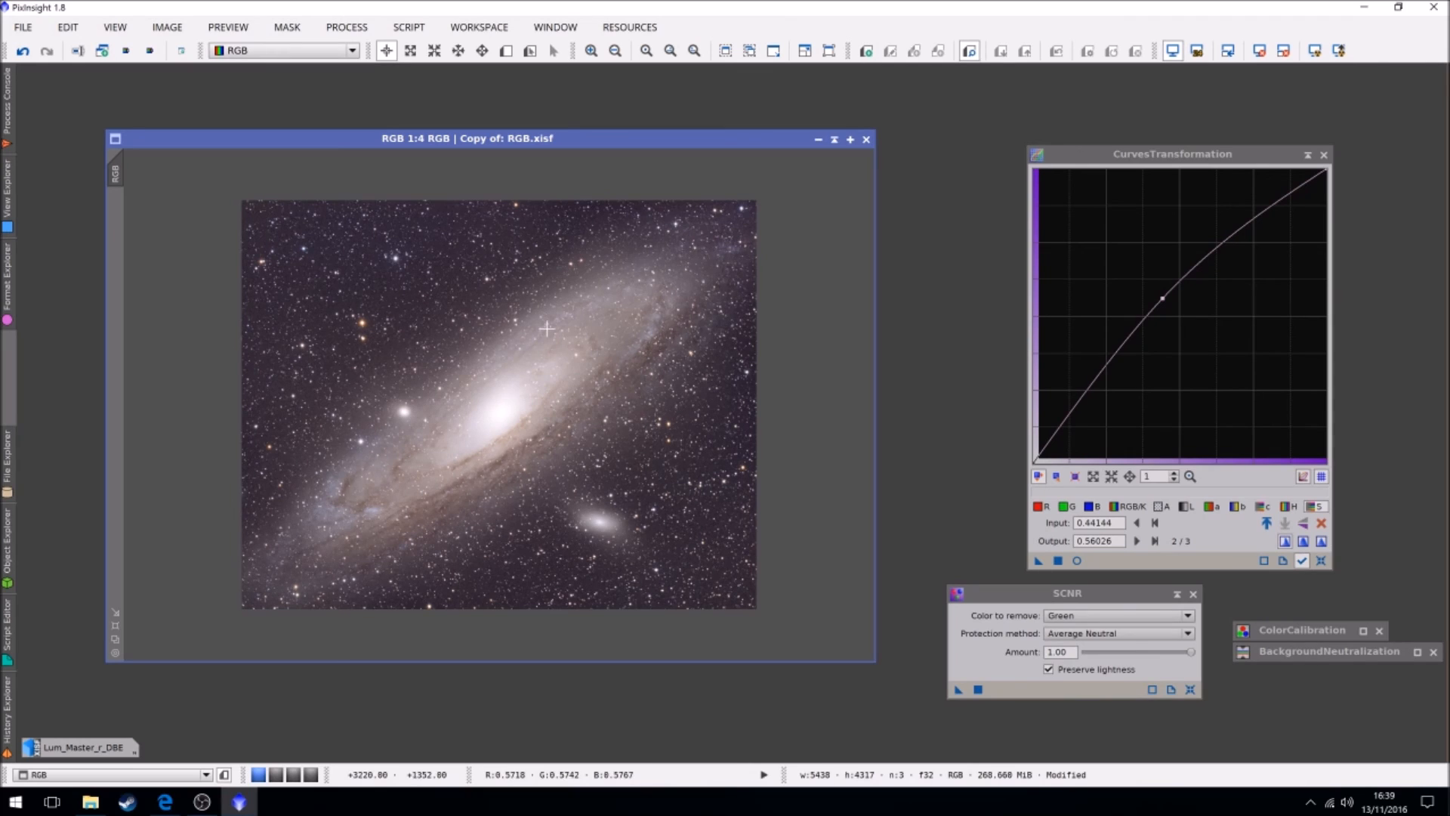
# Step: Close CurvesTransformation, then collapse the SCNR window and park it above the collapsed ColorCalibration window
pyautogui.click(1324, 155)
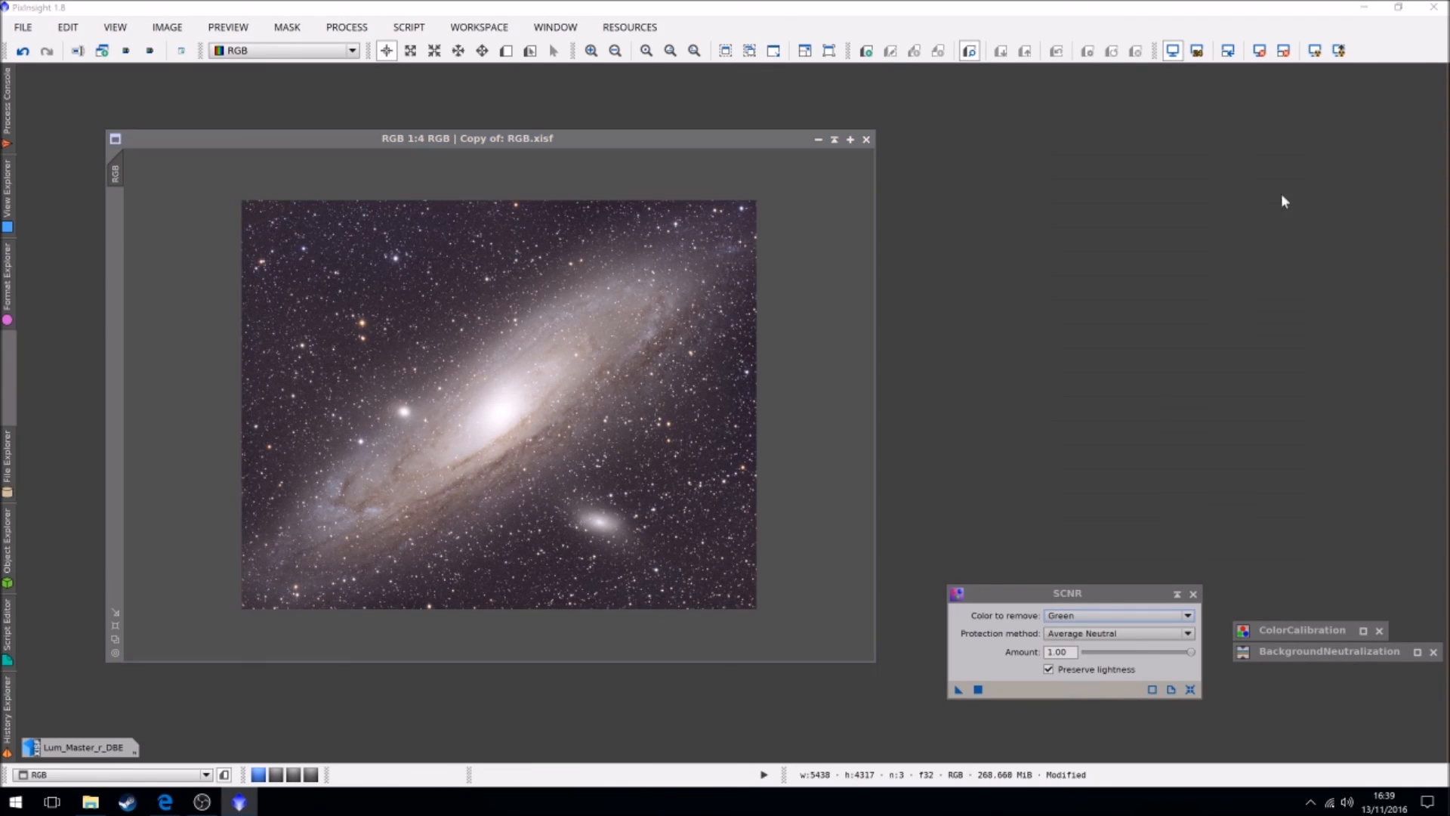
pyautogui.click(1192, 595)
pyautogui.moveTo(1118, 646); pyautogui.dragTo(1271, 591)
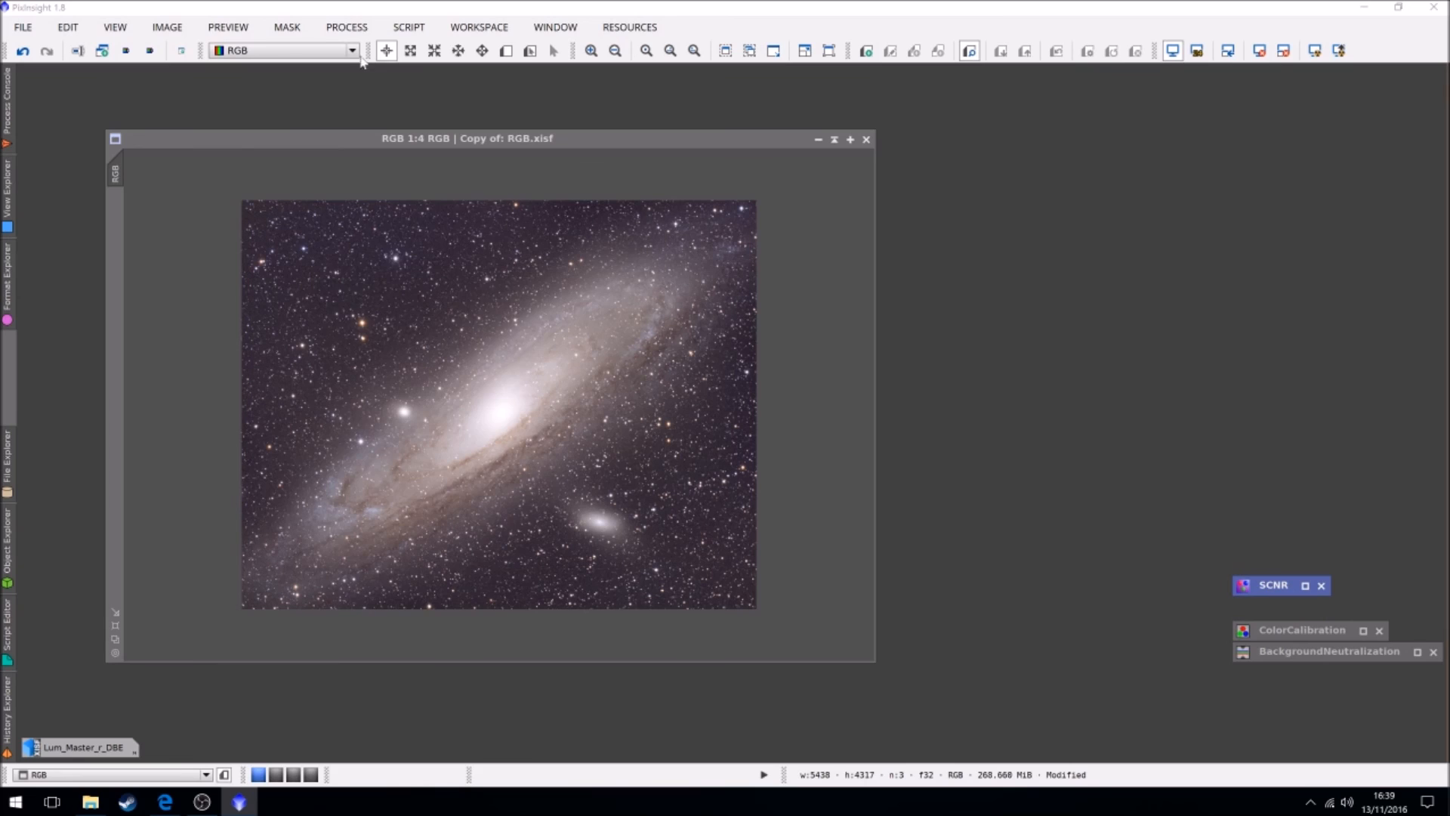
# Step: Reopen CurvesTransformation, collapse its window, and park it between the collapsed SCNR and ColorCalibration windows
pyautogui.click(347, 28)
pyautogui.moveTo(400, 427)
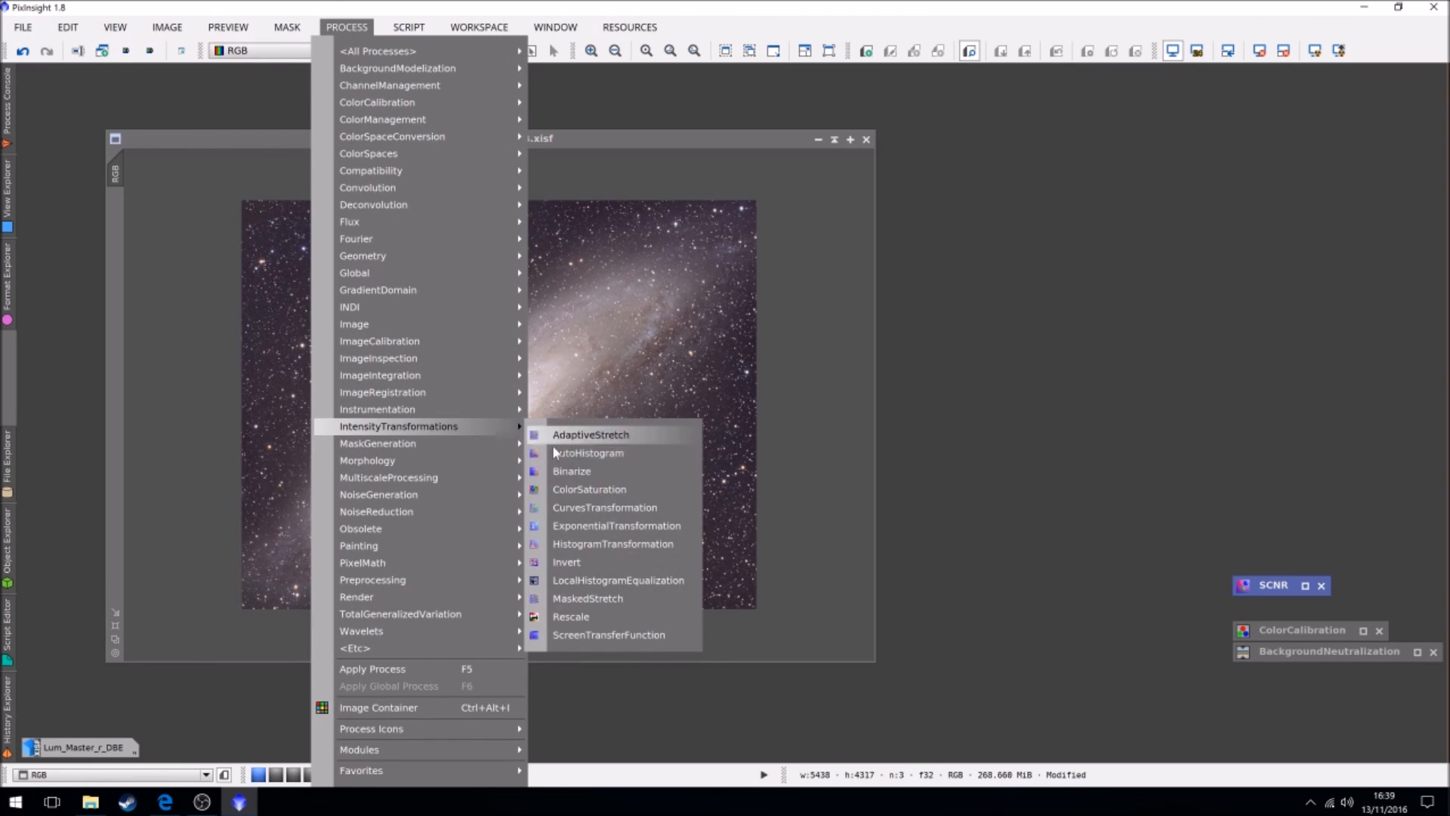
pyautogui.click(597, 507)
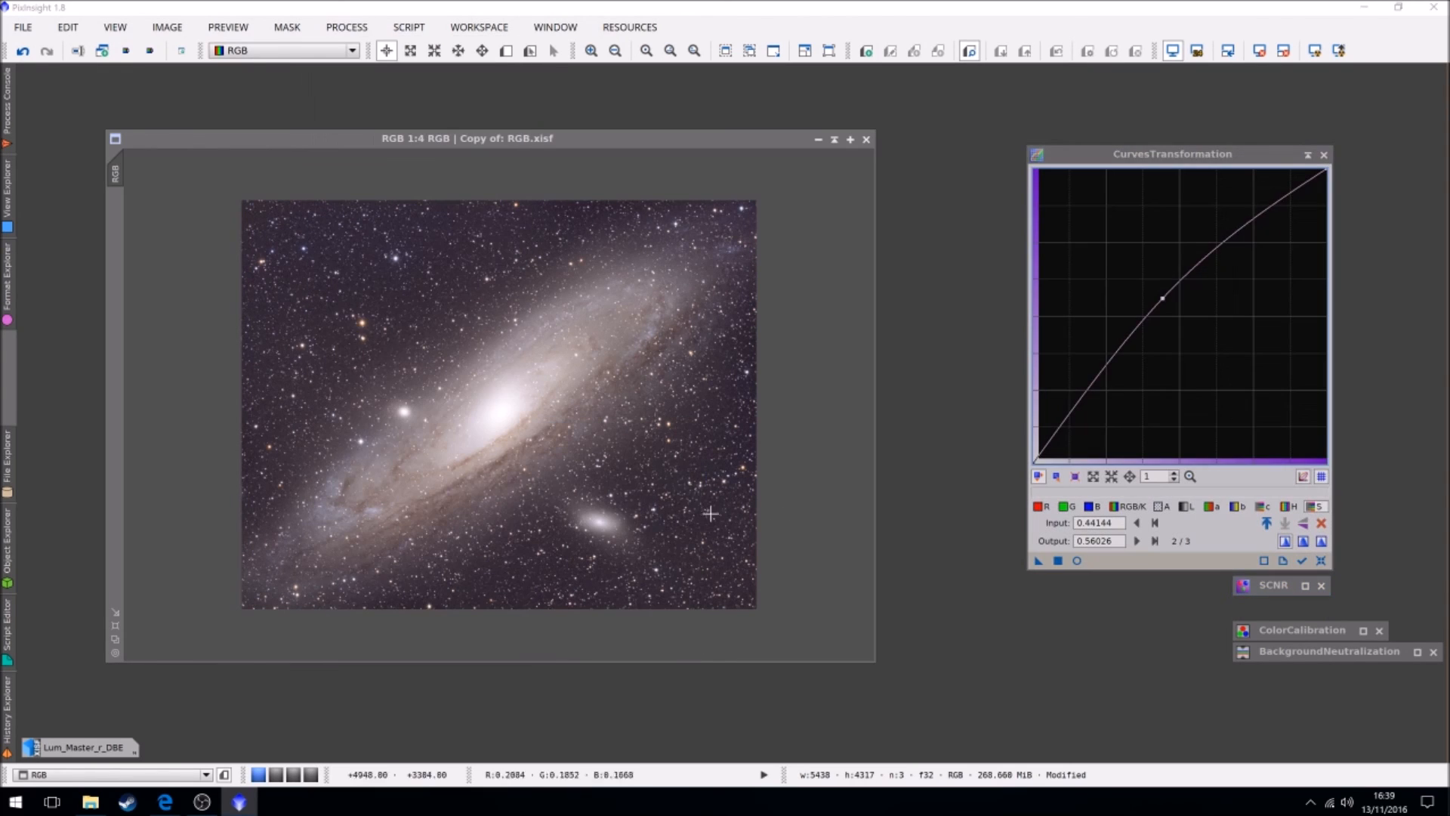
pyautogui.click(1309, 155)
pyautogui.moveTo(1187, 360); pyautogui.dragTo(1331, 609)
pyautogui.click(1288, 485)
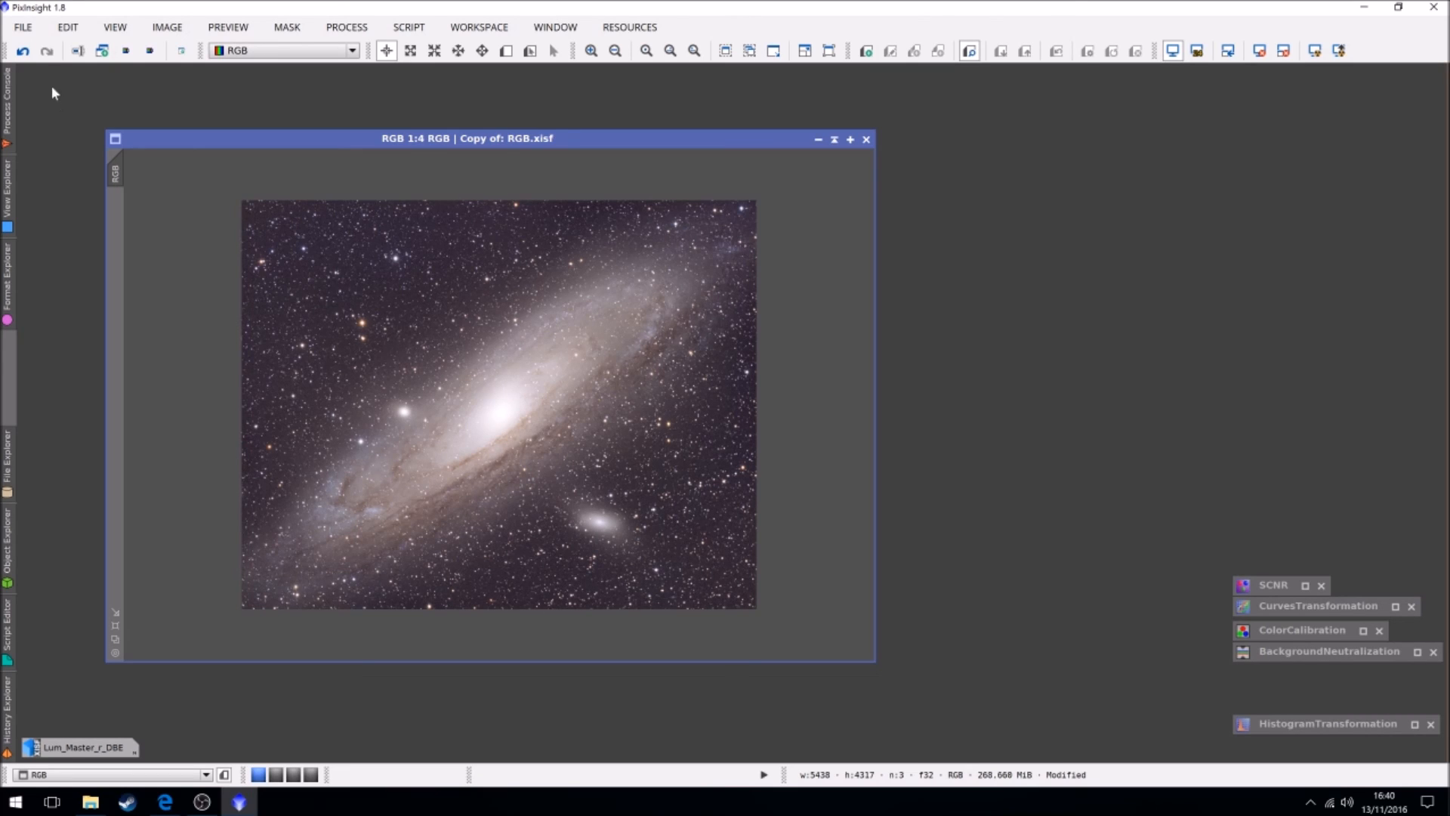
# Step: Save the processed RGB image as RGB.xisf in the Masters folder, overwriting the existing file
pyautogui.click(24, 28)
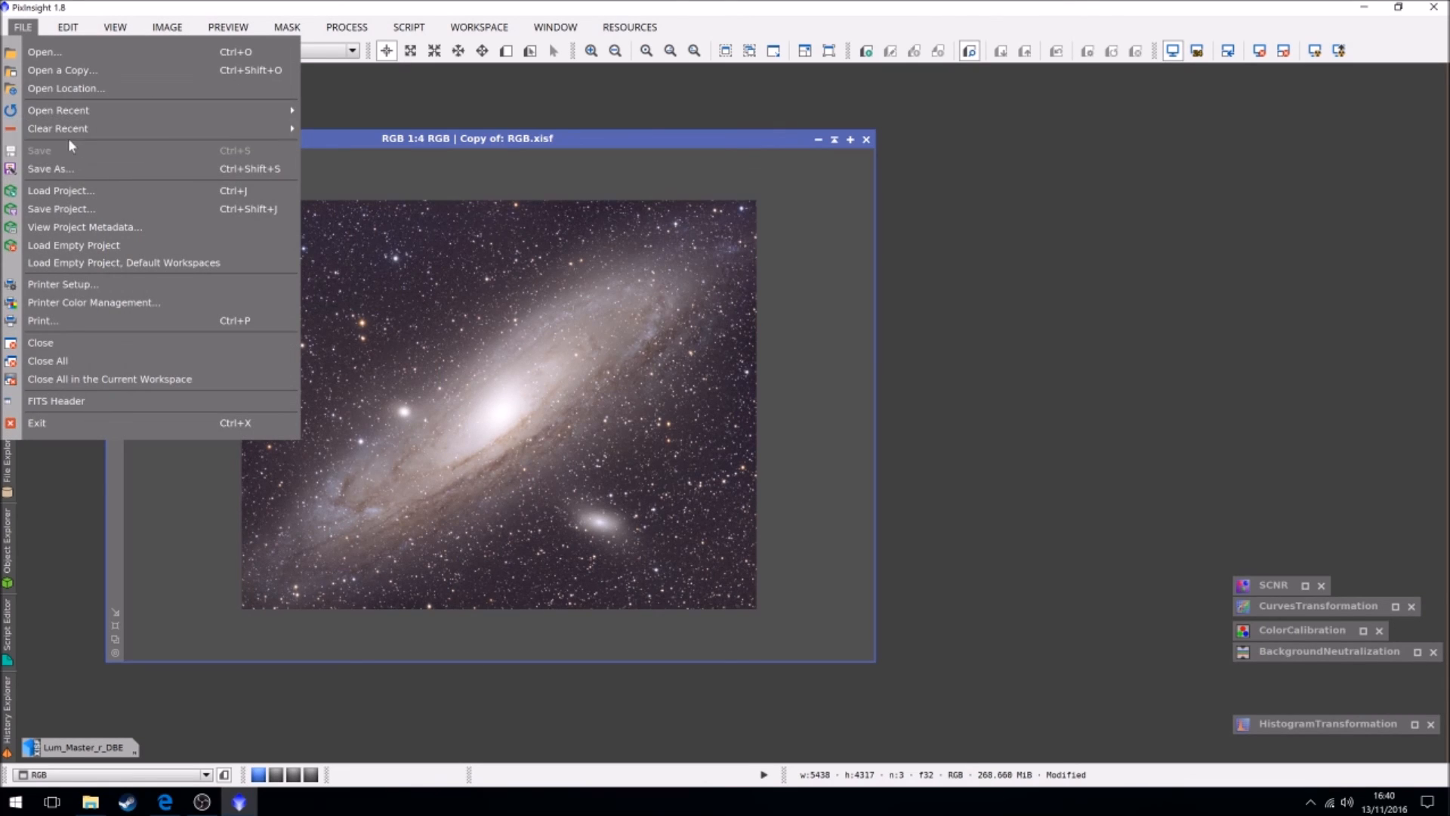
pyautogui.click(65, 168)
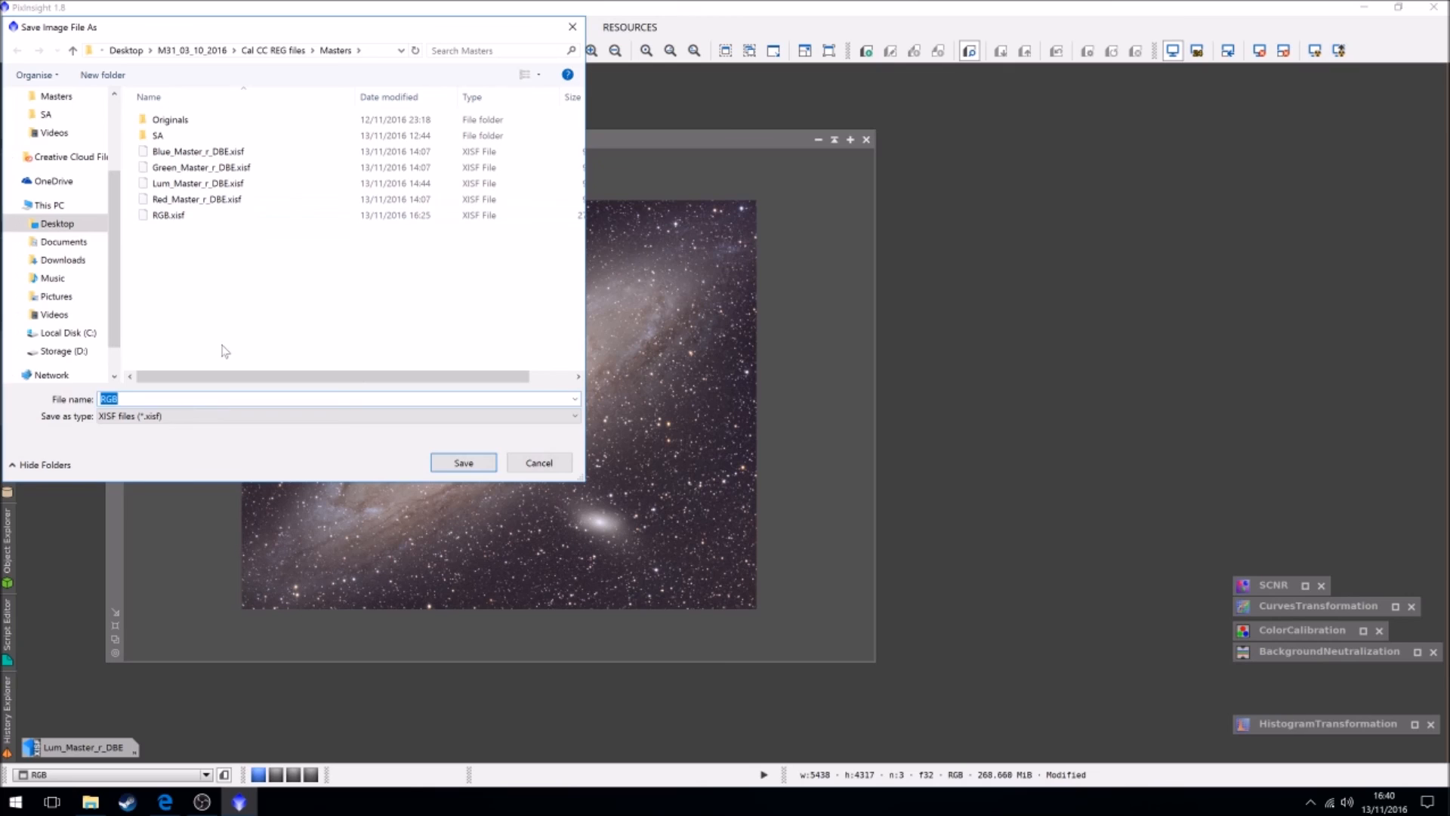
pyautogui.click(198, 219)
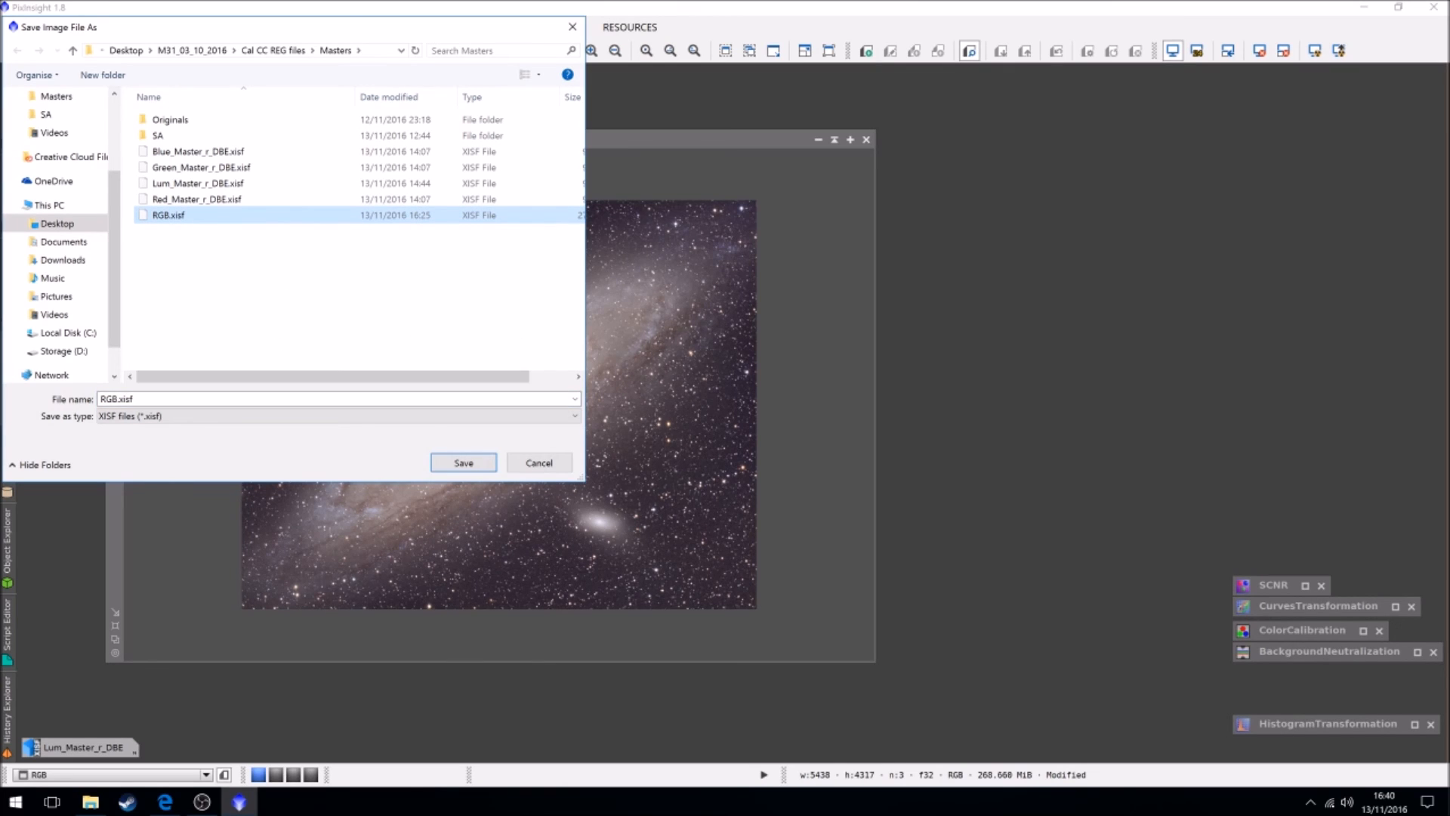
pyautogui.click(457, 464)
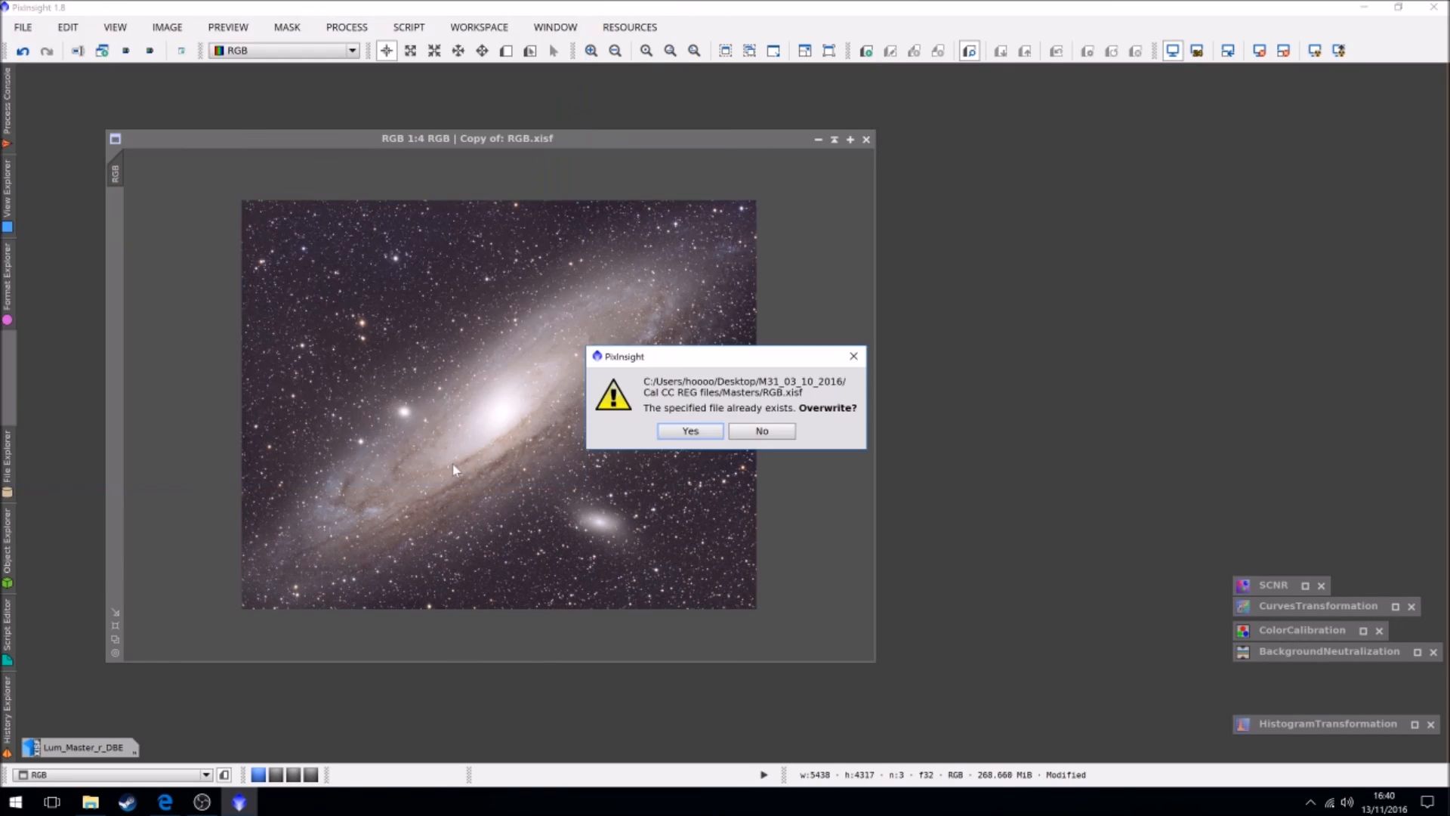
pyautogui.click(678, 433)
pyautogui.click(763, 584)
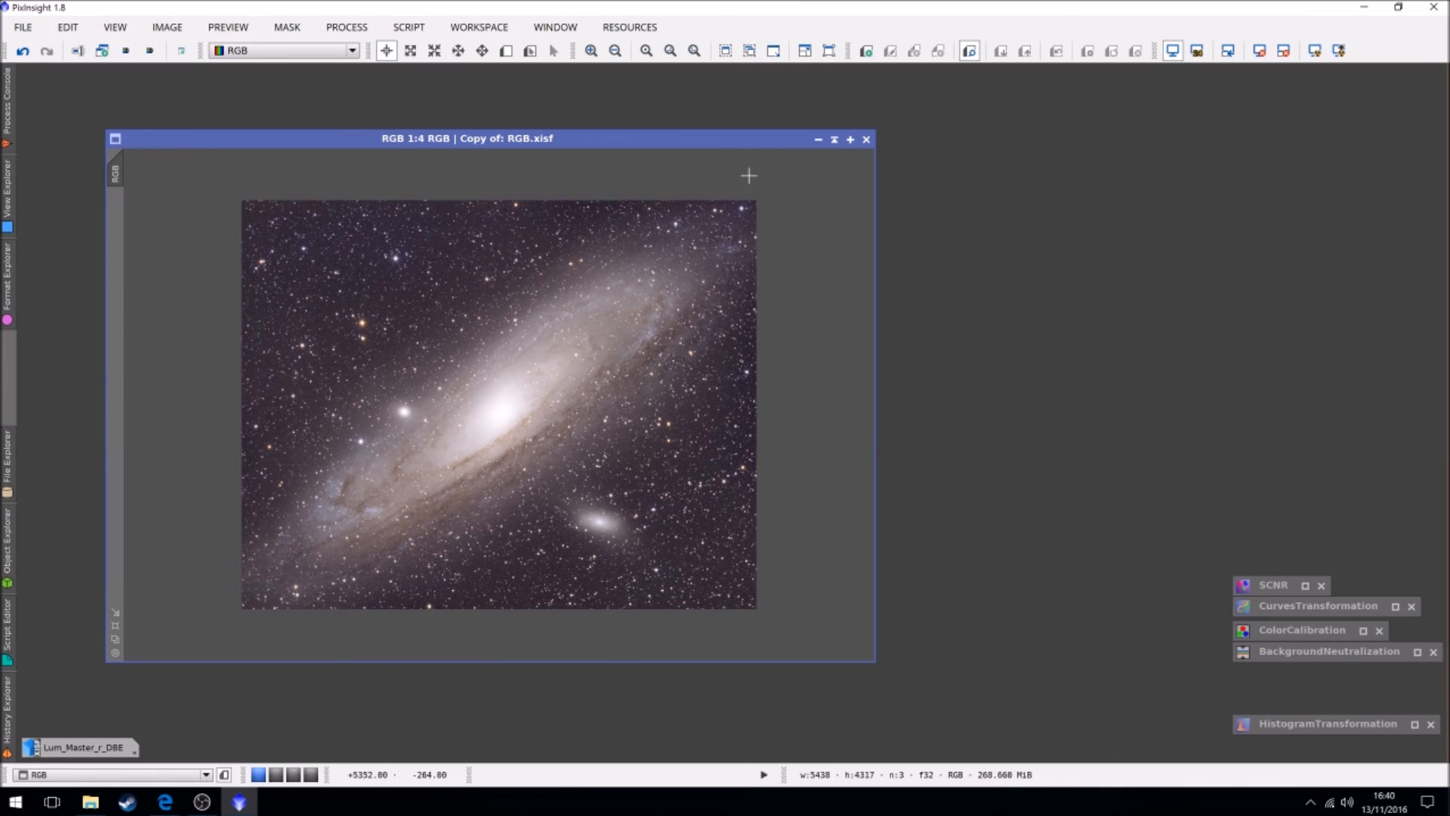
# Step: Open the saved RGB.xisf from the Masters folder to check it, and close that copy
pyautogui.click(22, 28)
pyautogui.click(47, 58)
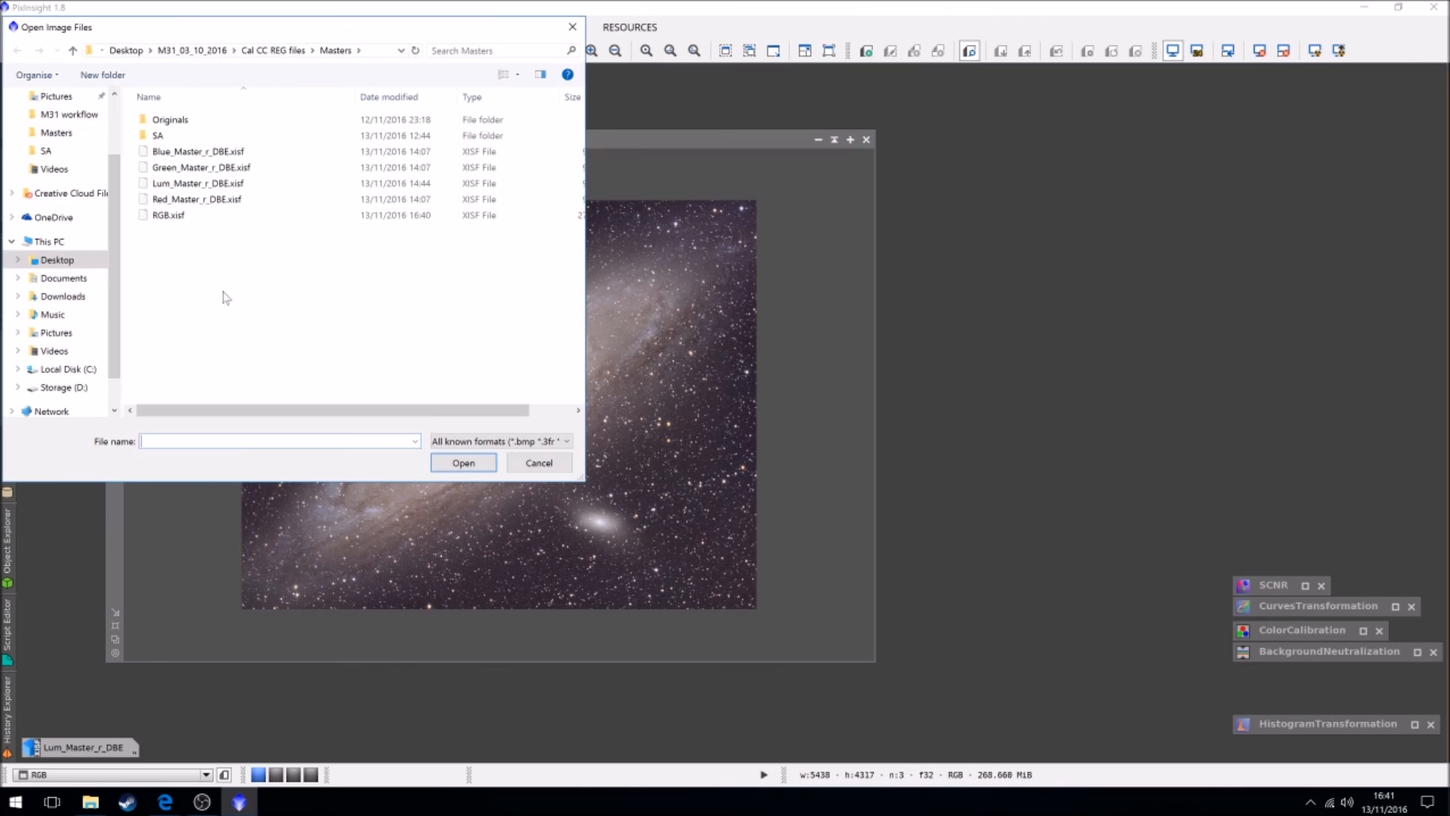
pyautogui.click(194, 215)
pyautogui.click(463, 462)
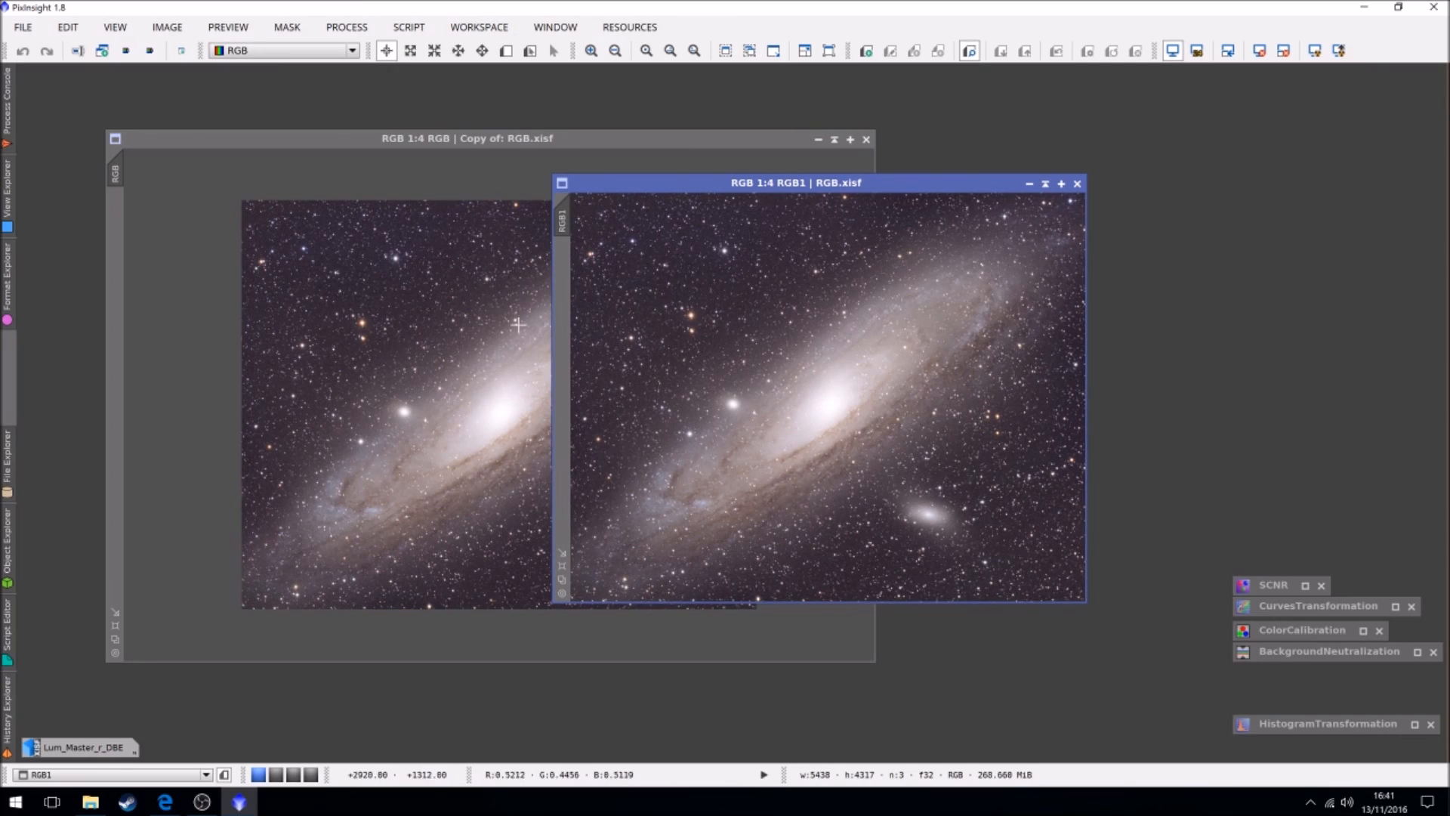
pyautogui.click(1077, 183)
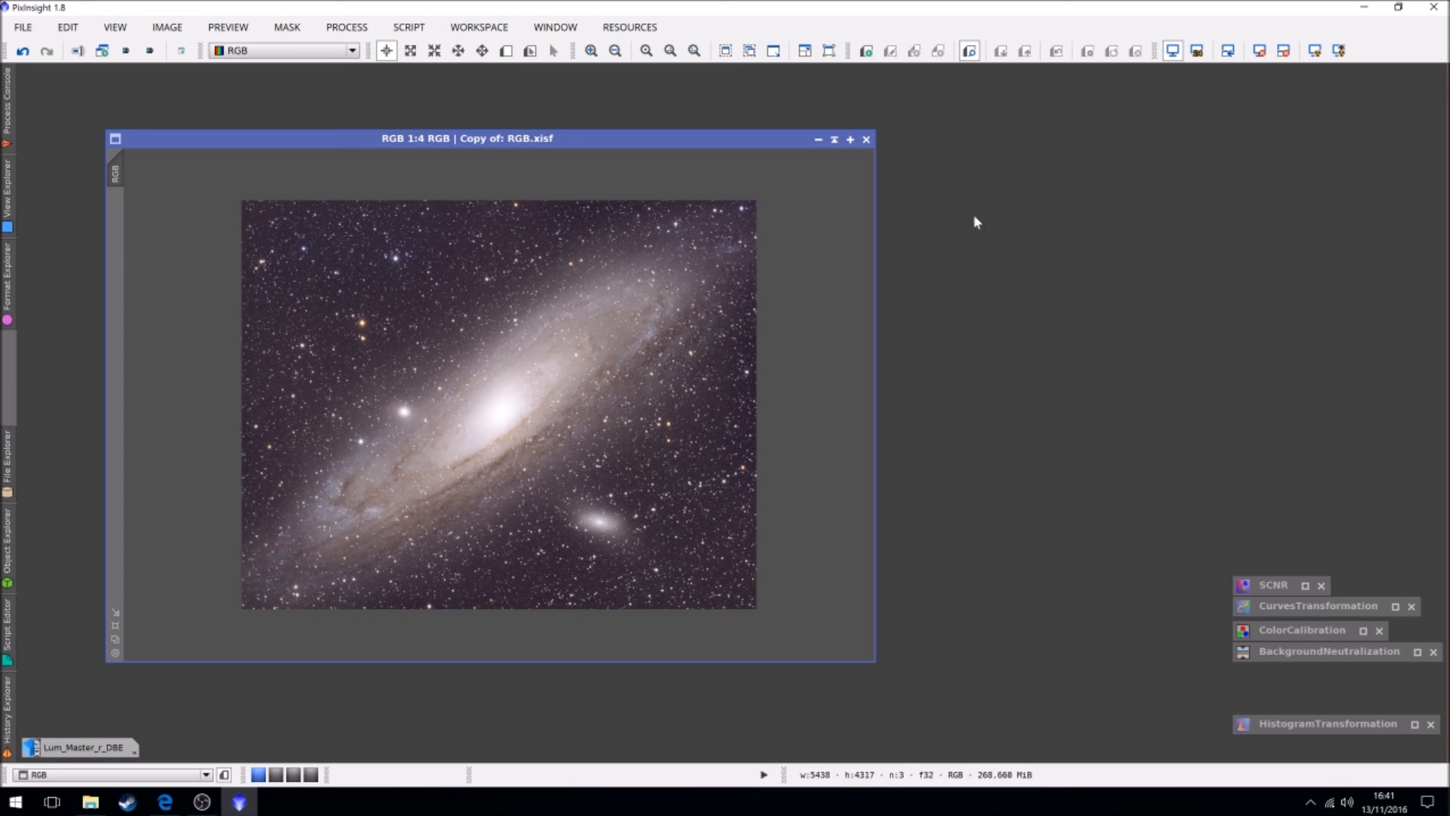
# Step: Restore the minimized Lum_Master_r_DBE luminance image to a full window
pyautogui.click(76, 748)
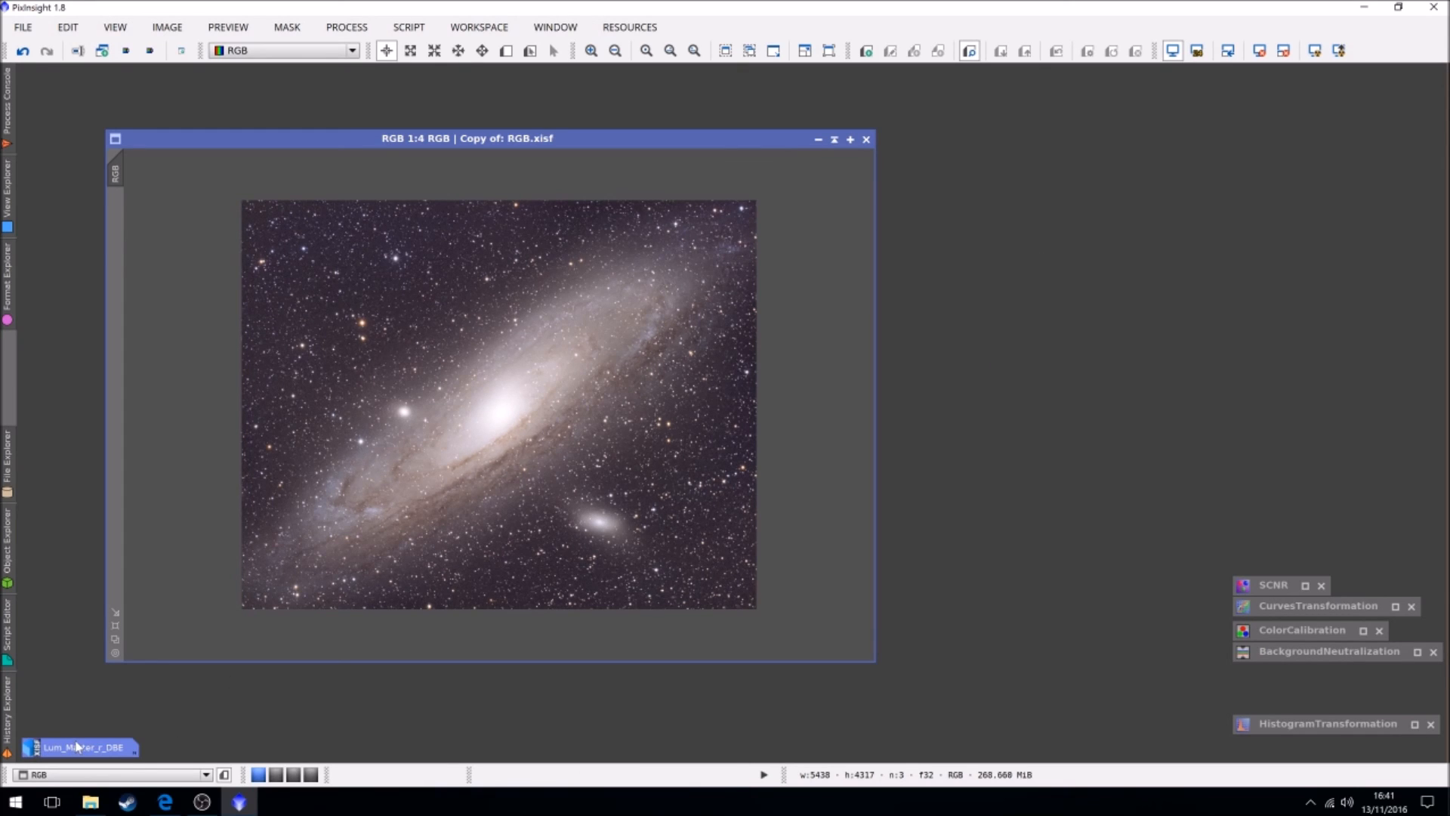
pyautogui.doubleClick(79, 748)
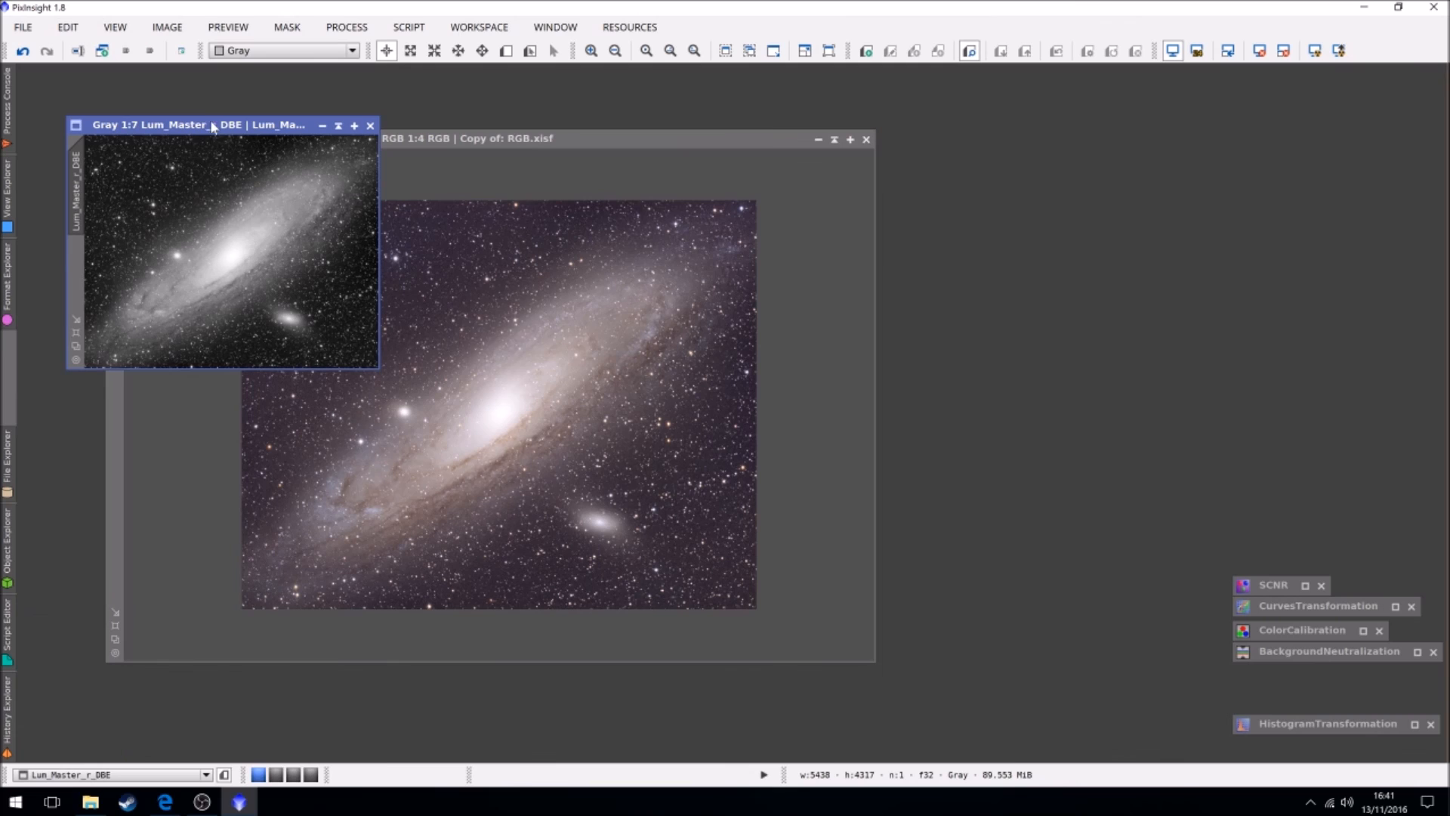